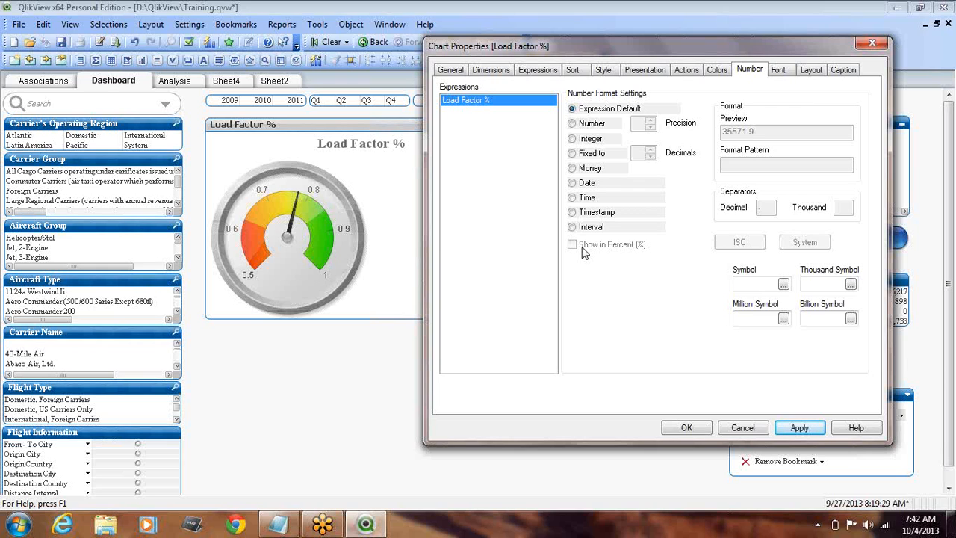
Format the Load Factor % expression as an integer shown in percent and apply it to the gauge
left_click(572, 140)
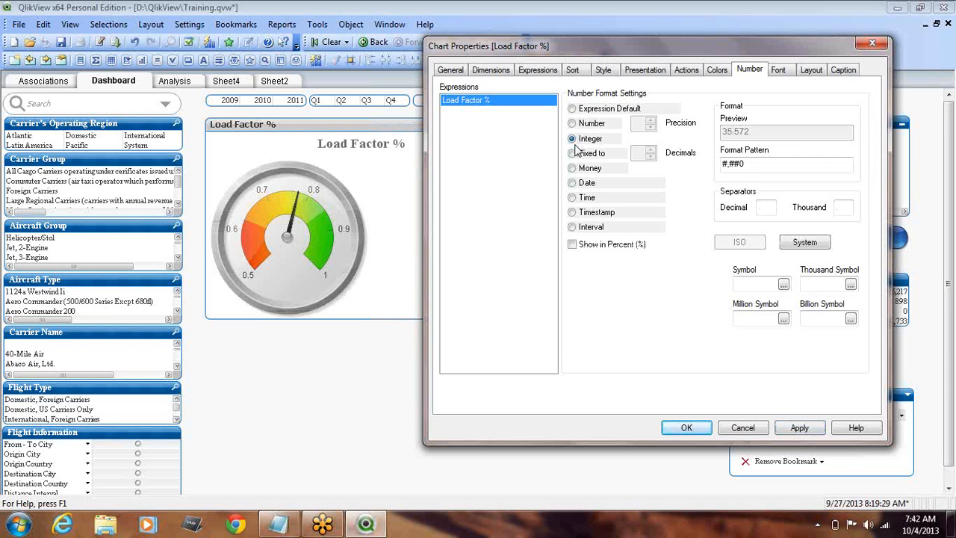
left_click(574, 248)
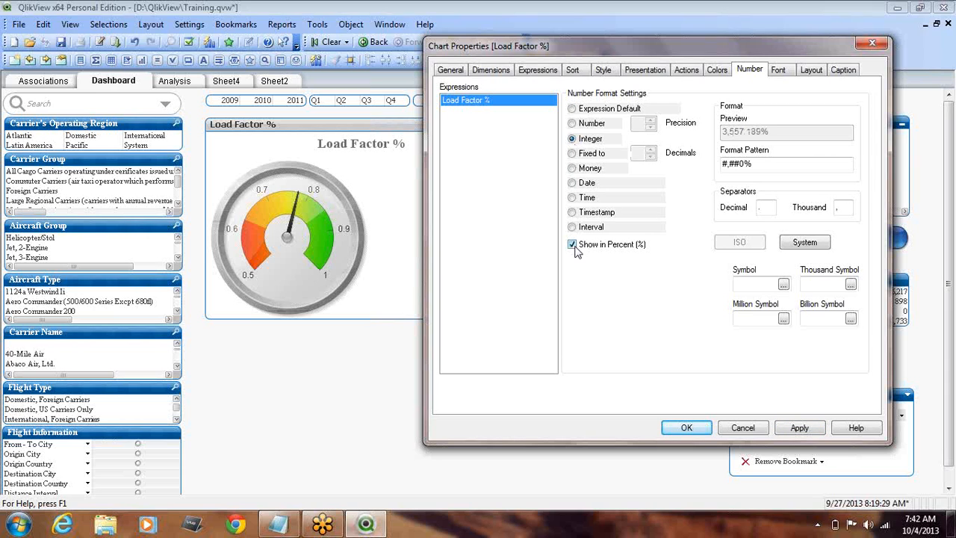
left_click(809, 432)
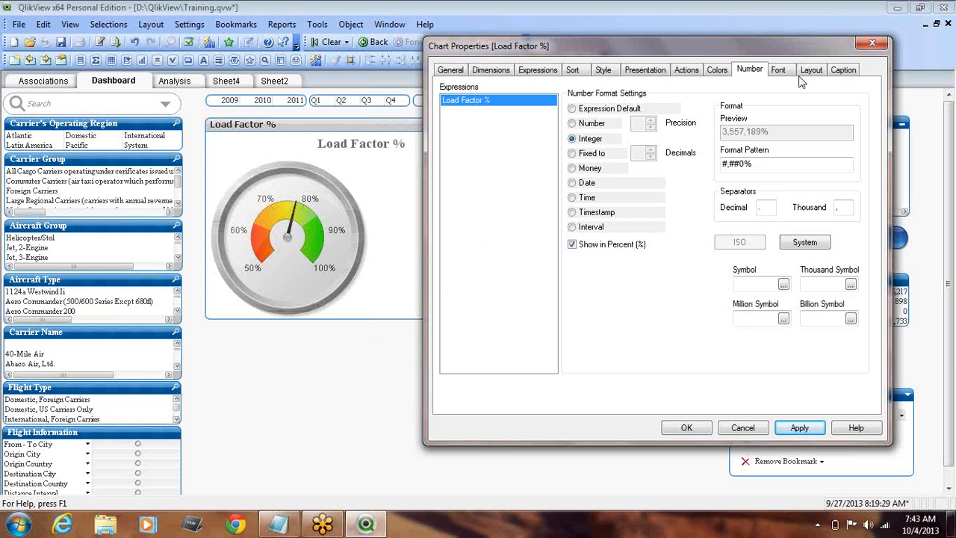
Try font size 12 for the gauge chart, restore size 8, and close the chart properties
left_click(779, 72)
left_click(775, 124)
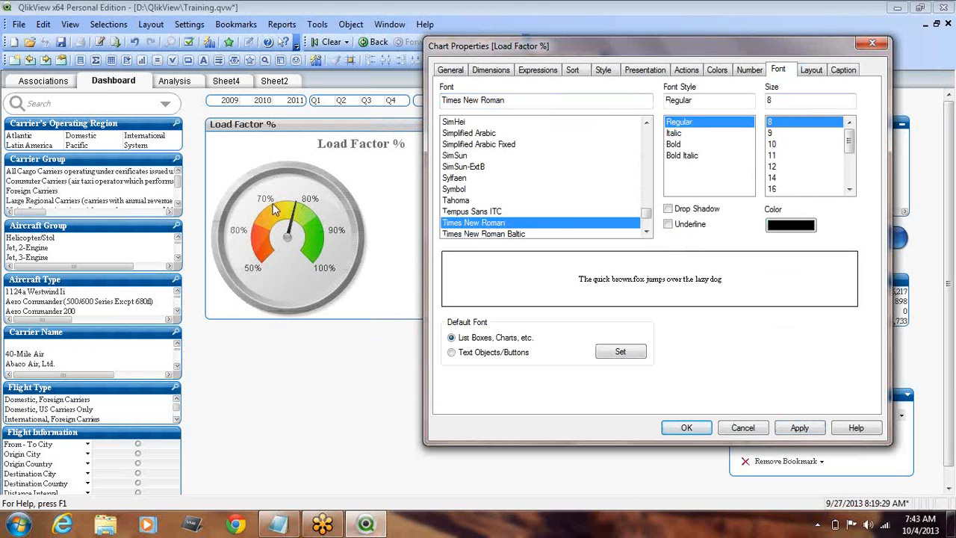
left_click(799, 428)
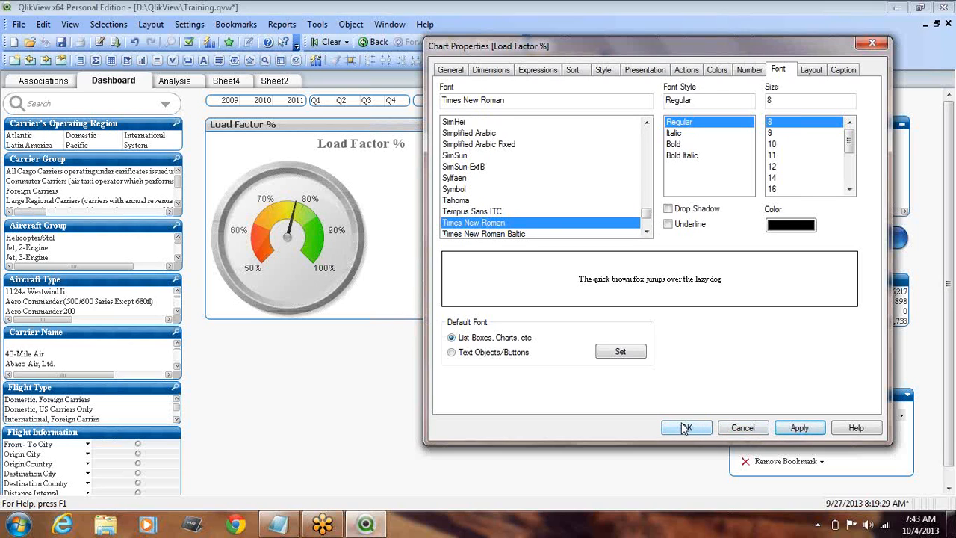
left_click(773, 144)
left_click(774, 167)
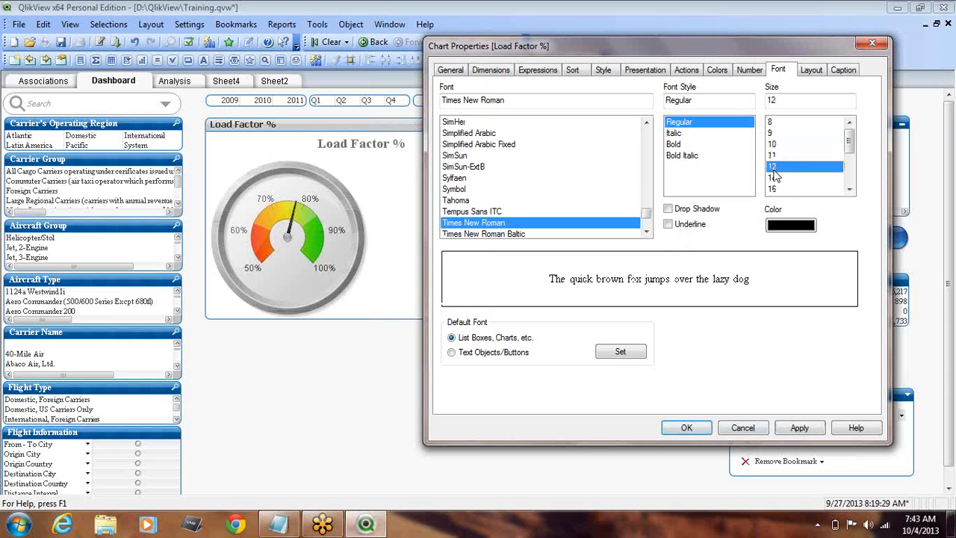
left_click(798, 430)
left_click(781, 123)
left_click(797, 429)
left_click(684, 427)
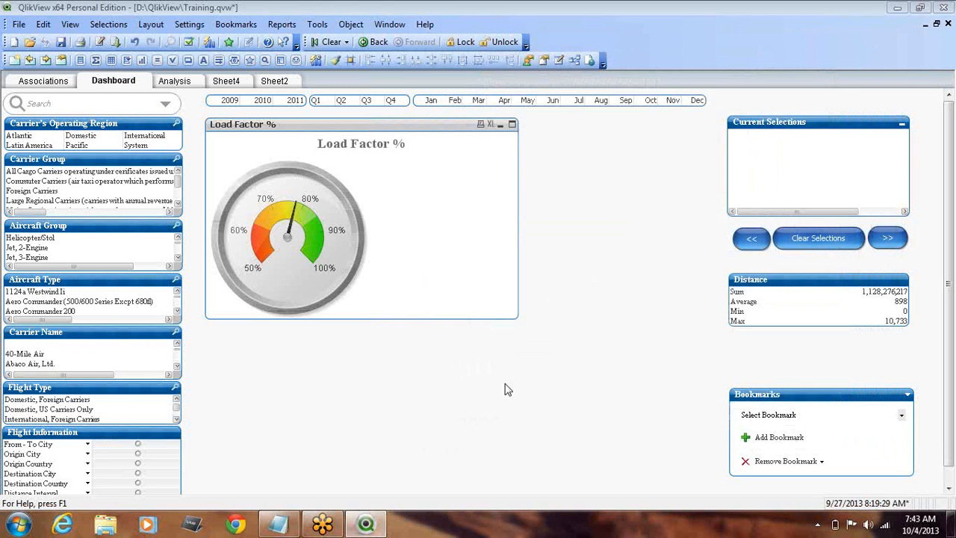
right_click(354, 131)
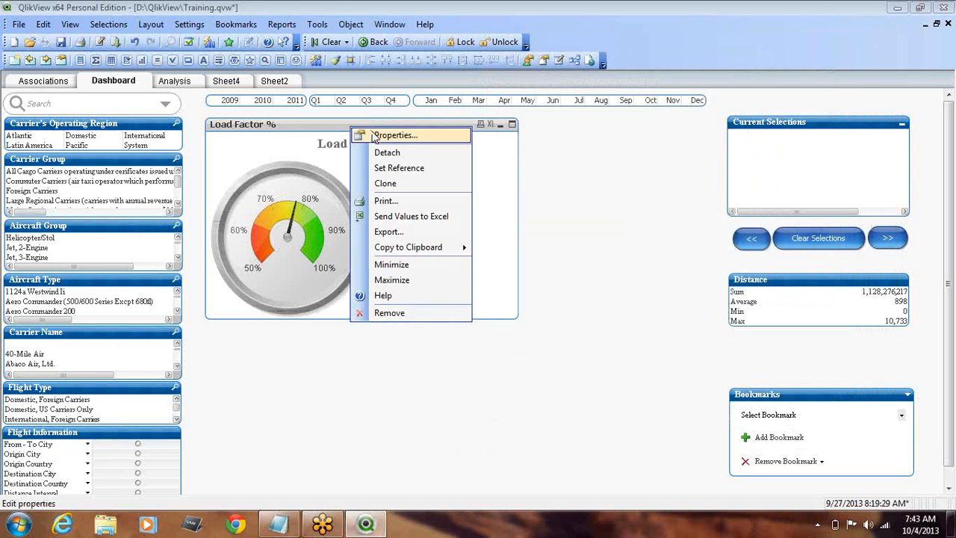
left_click(365, 132)
left_click_drag(566, 58, 716, 74)
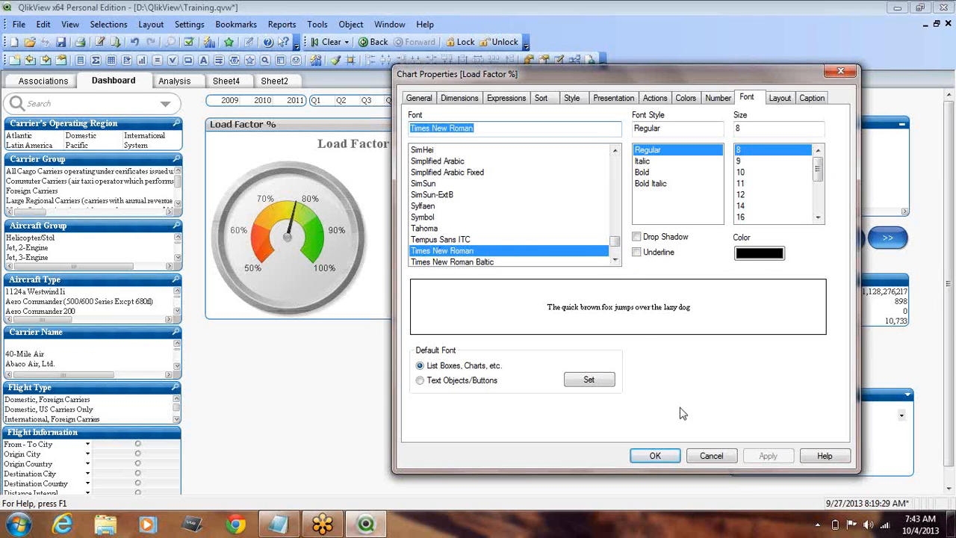
left_click(712, 458)
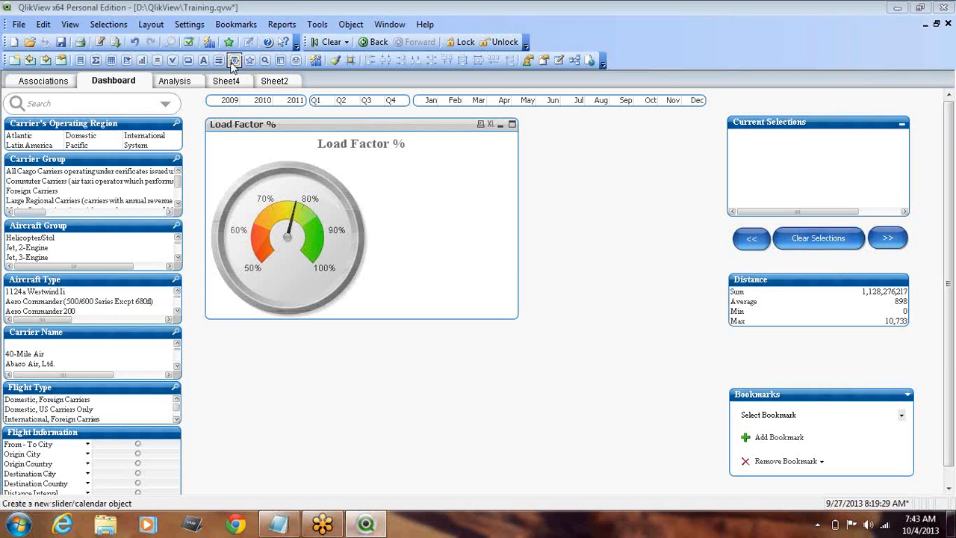
Apply the dashboard's blue caption style to the Load Factor % chart with the Format Painter
left_click(186, 84)
left_click(334, 62)
left_click(119, 83)
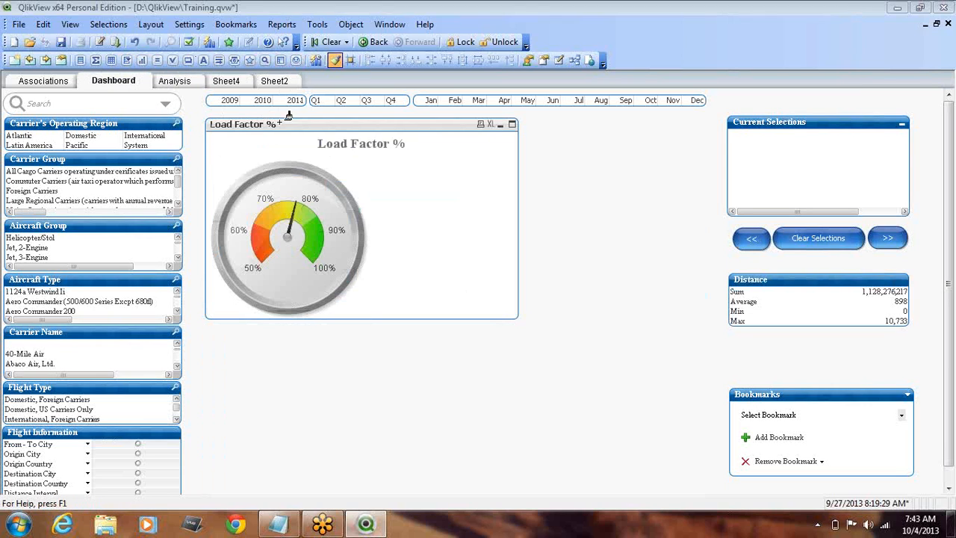
left_click(294, 127)
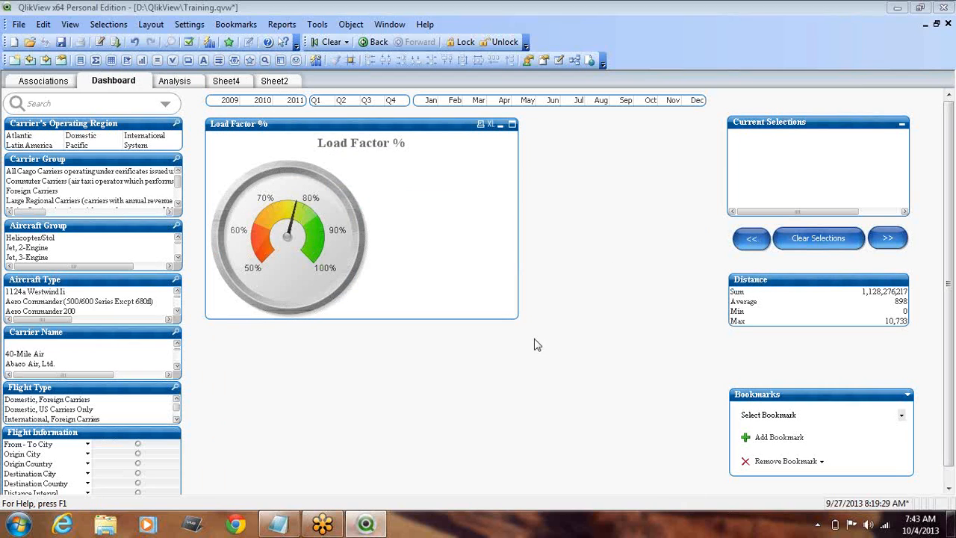
Shrink the Load Factor % chart so its frame fits closely around the gauge
left_click_drag(515, 316, 350, 293)
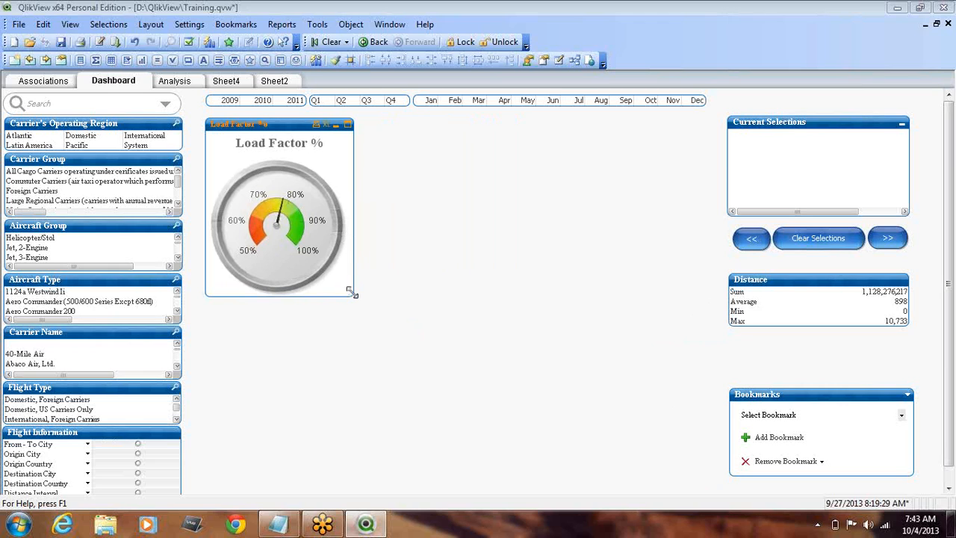
left_click_drag(351, 294, 348, 293)
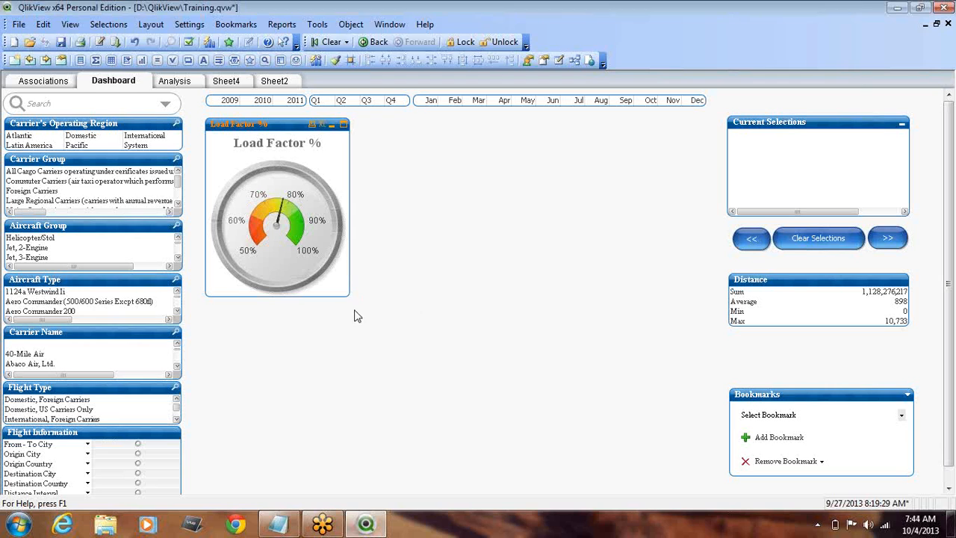
right_click(410, 236)
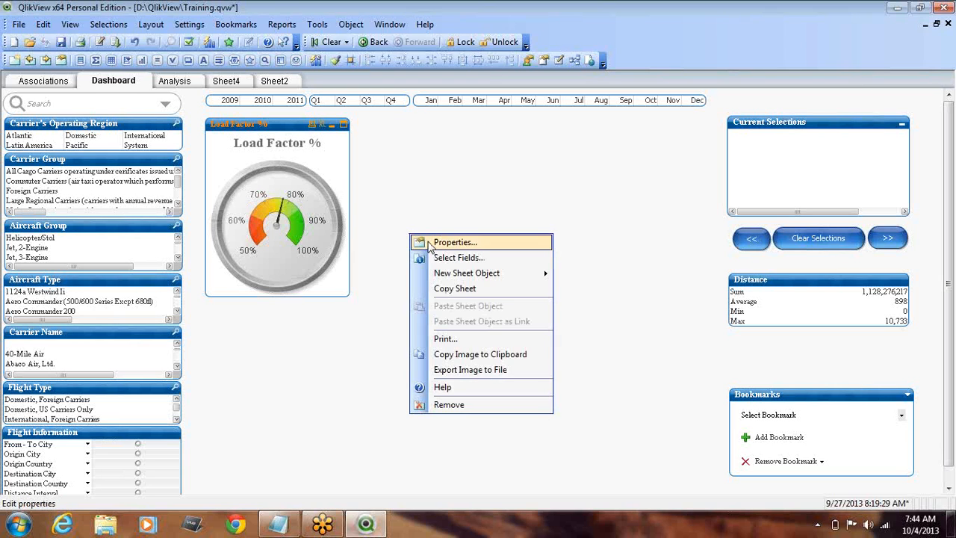
left_click(423, 187)
Copy the full definition of the Load Factor % expression from the gauge chart's properties
mouse_move(346, 245)
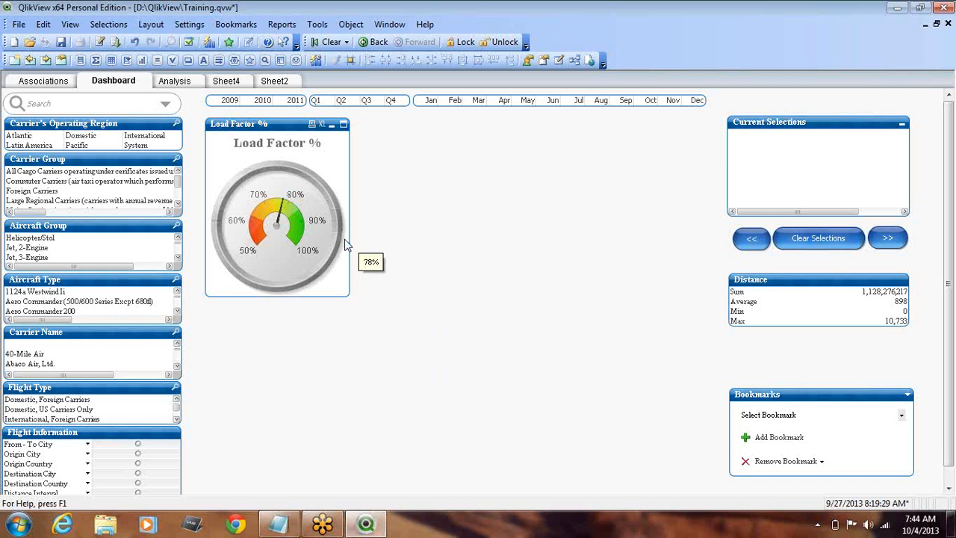
mouse_move(271, 275)
mouse_move(285, 211)
mouse_move(294, 262)
right_click(291, 131)
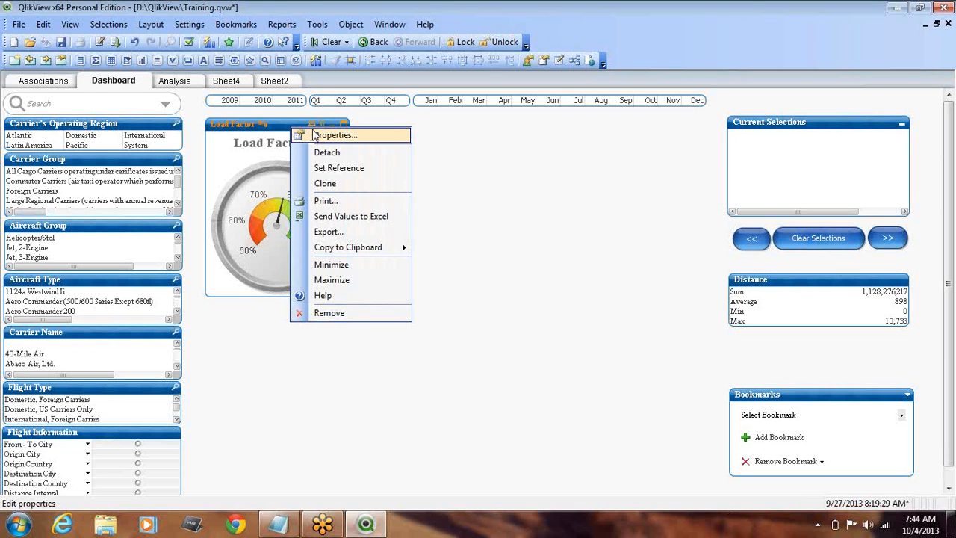
left_click(317, 135)
left_click_drag(377, 66, 560, 71)
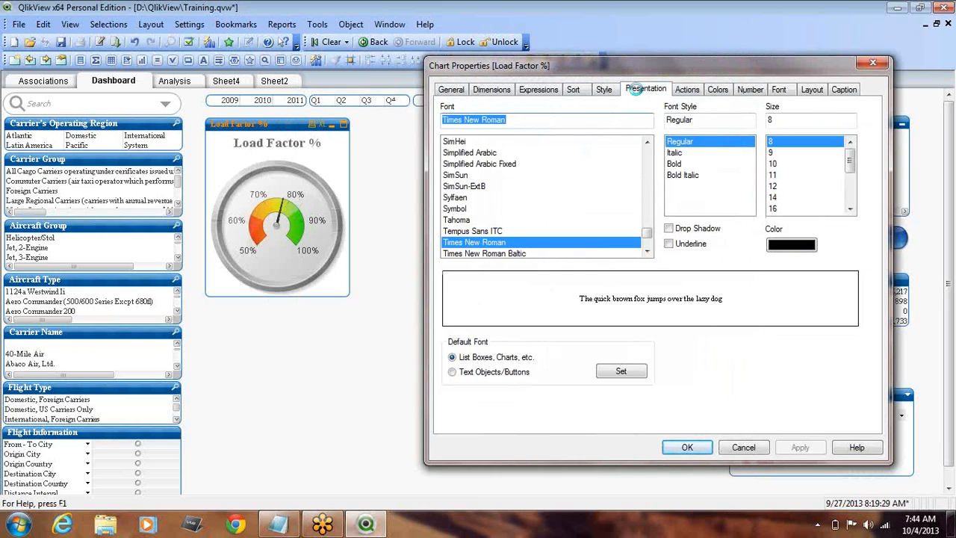
left_click(638, 91)
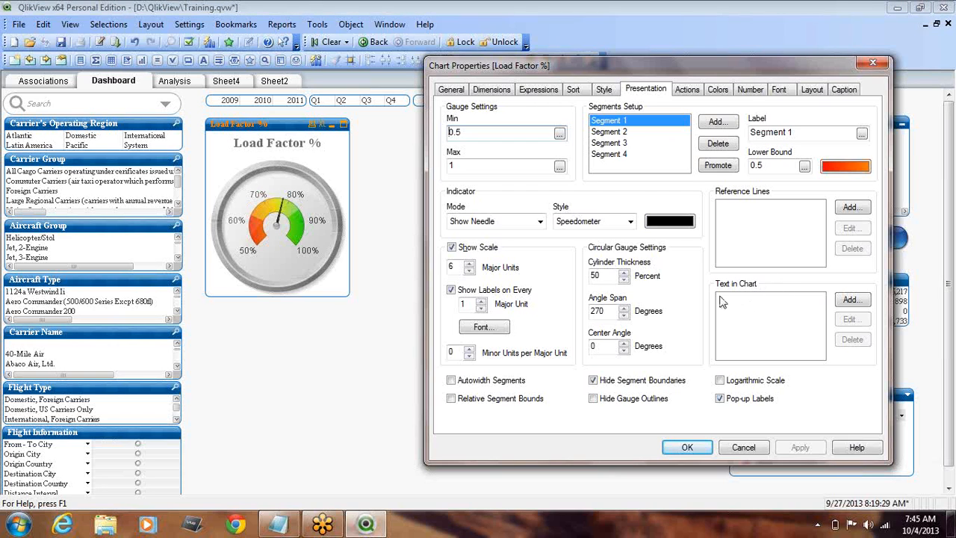
left_click(850, 300)
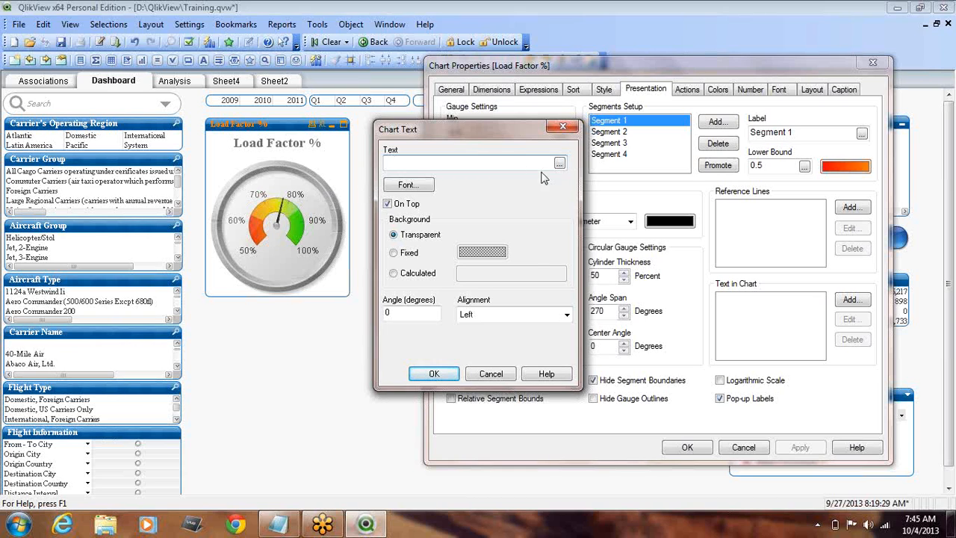
left_click(499, 373)
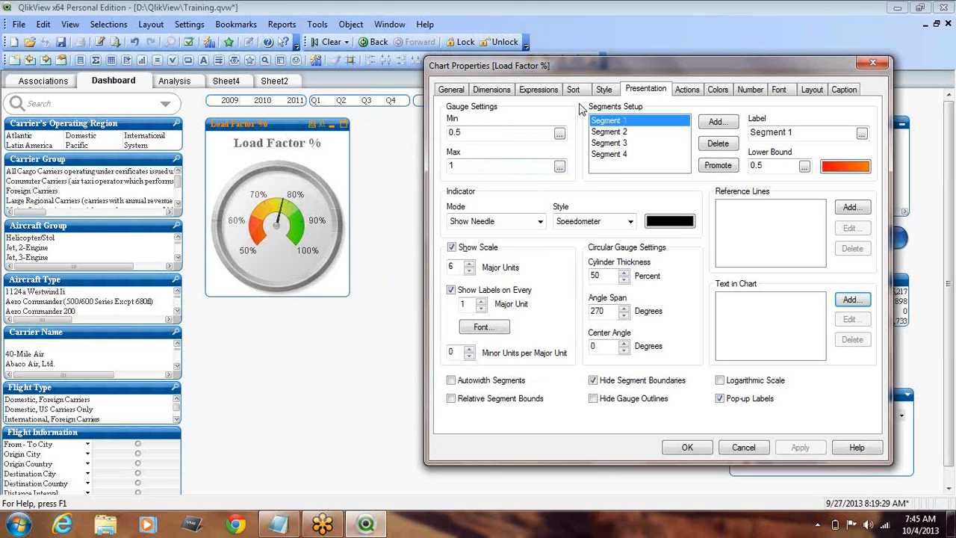
left_click(547, 90)
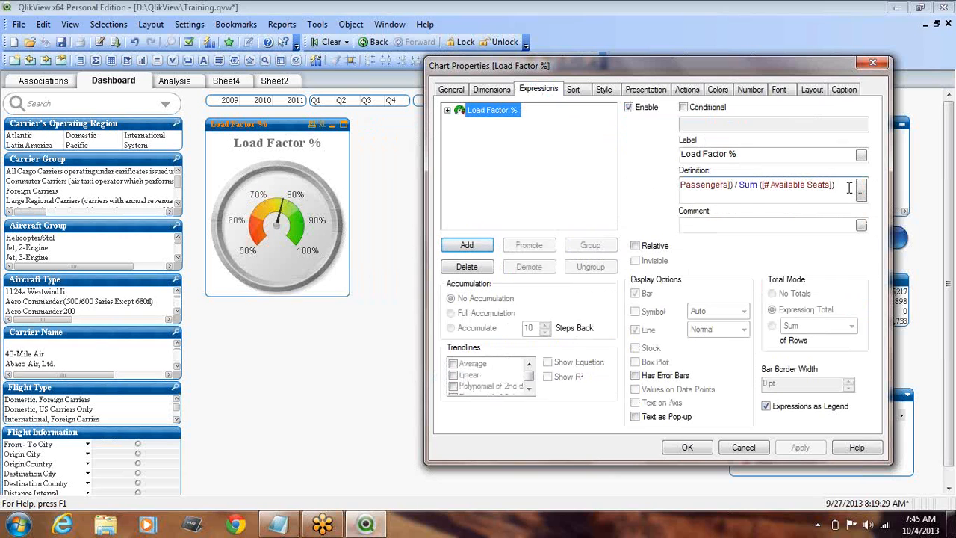
key("ctrl+a")
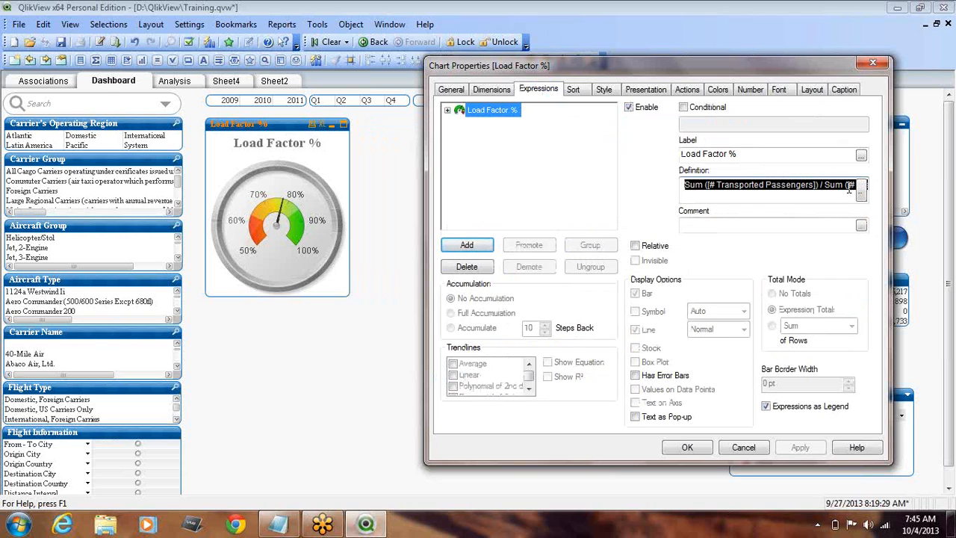
Add a chart text with the copied expression Sum ([# Transported Passengers]) / Sum ([# Available Seats]) to the gauge and save the properties
left_click(633, 89)
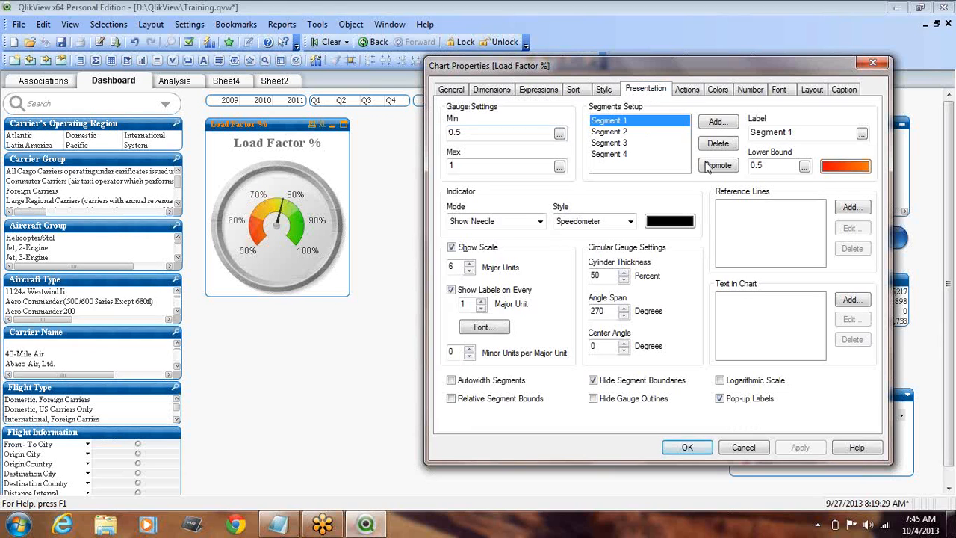
left_click(852, 299)
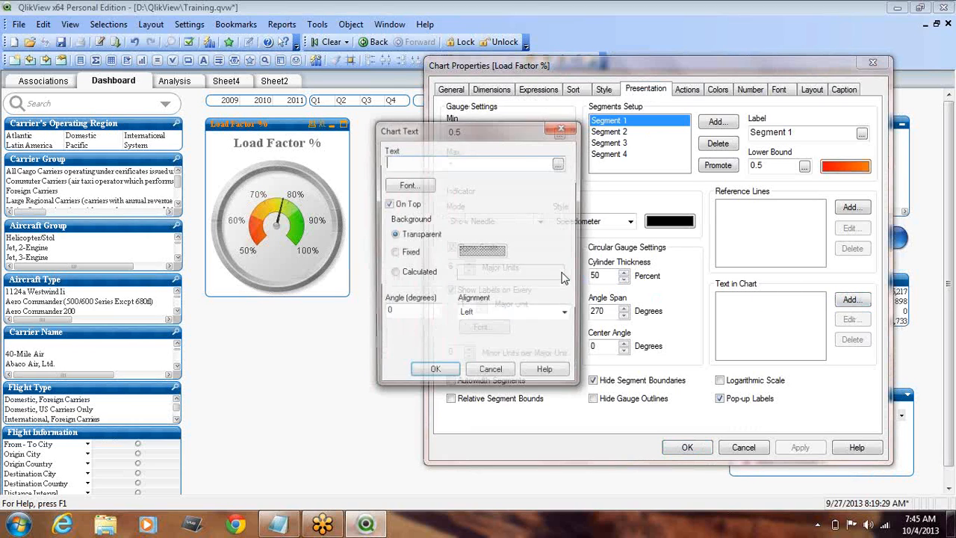
left_click(560, 163)
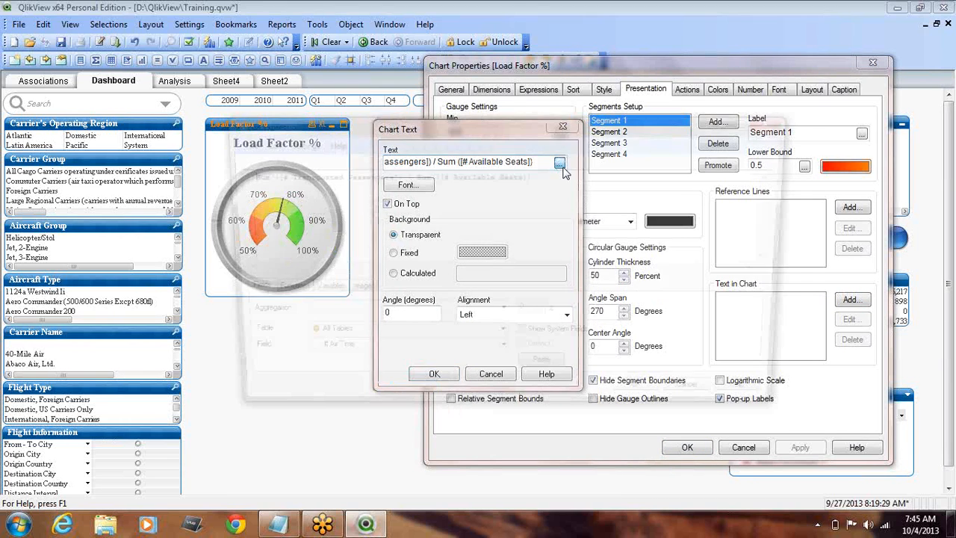
left_click_drag(457, 128, 524, 125)
left_click(716, 399)
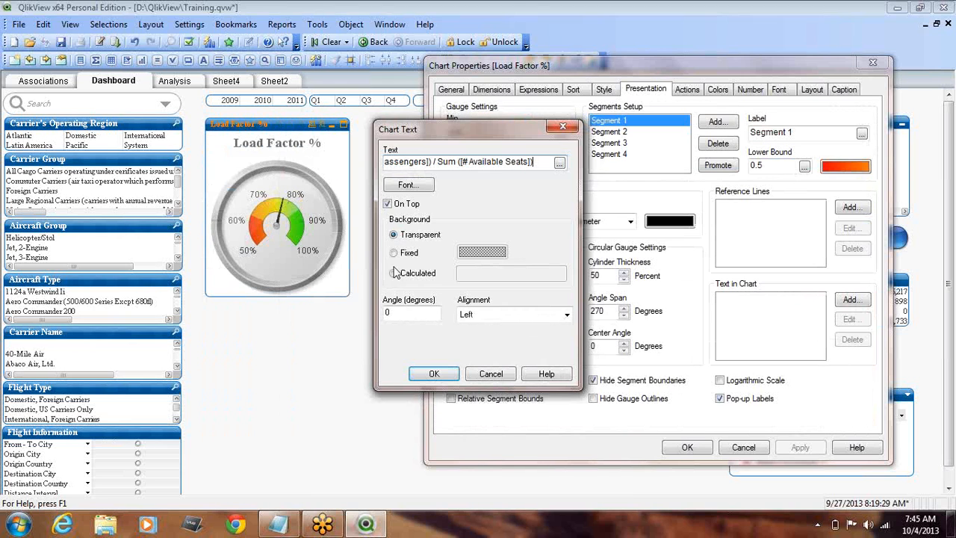
left_click(436, 373)
left_click(800, 448)
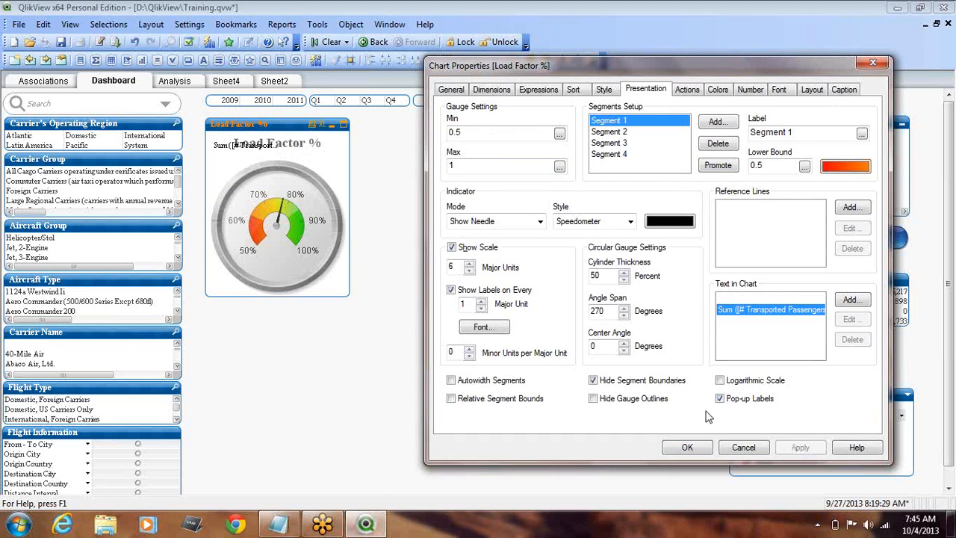
left_click(685, 448)
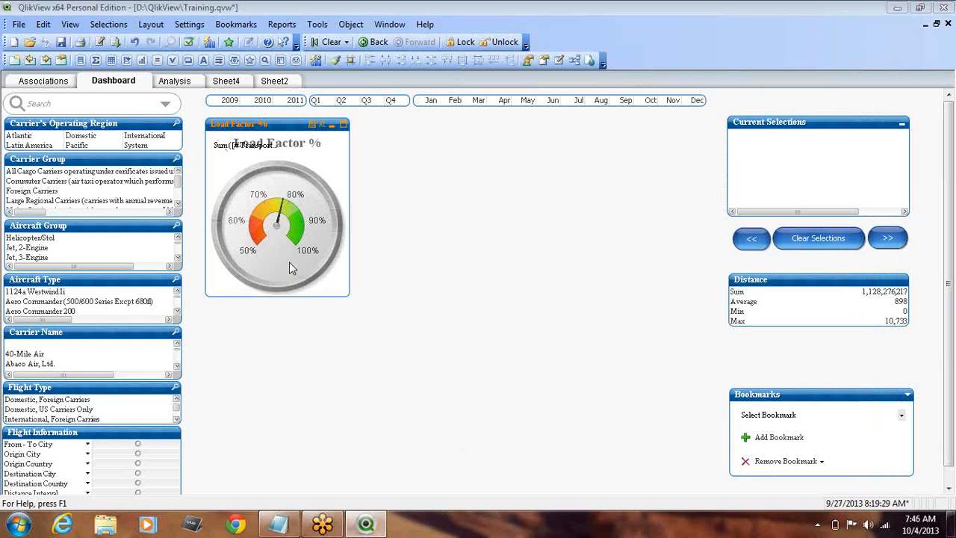
Move the expression text from the chart title down into the gauge dial, between and below the 50% and 100% labels
left_click(284, 140)
left_click(287, 124)
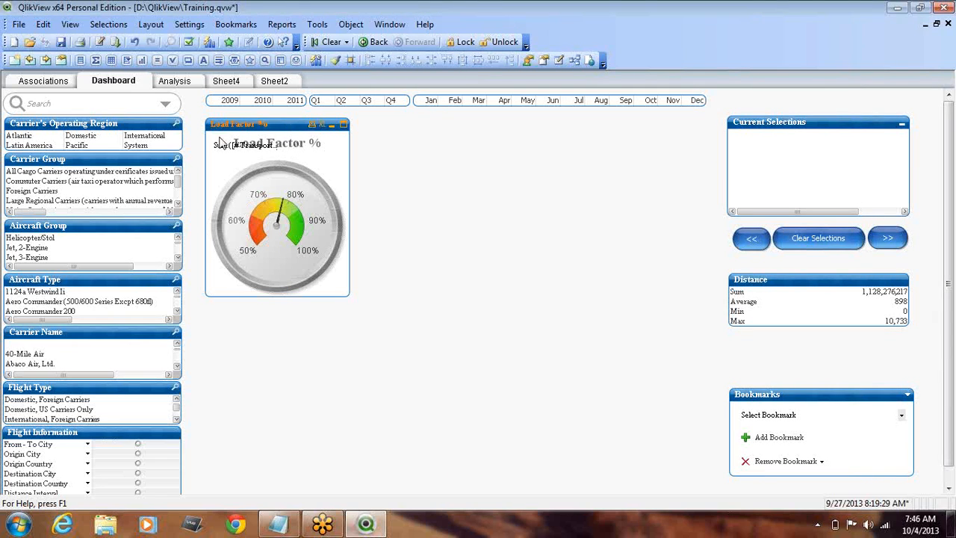
mouse_move(317, 228)
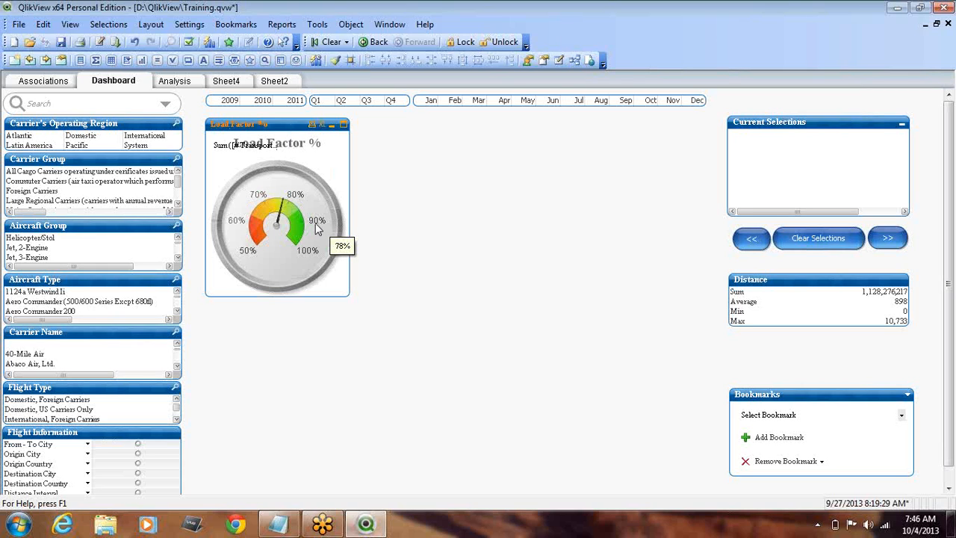
key("ctrl+shift")
left_click_drag(220, 144, 254, 261)
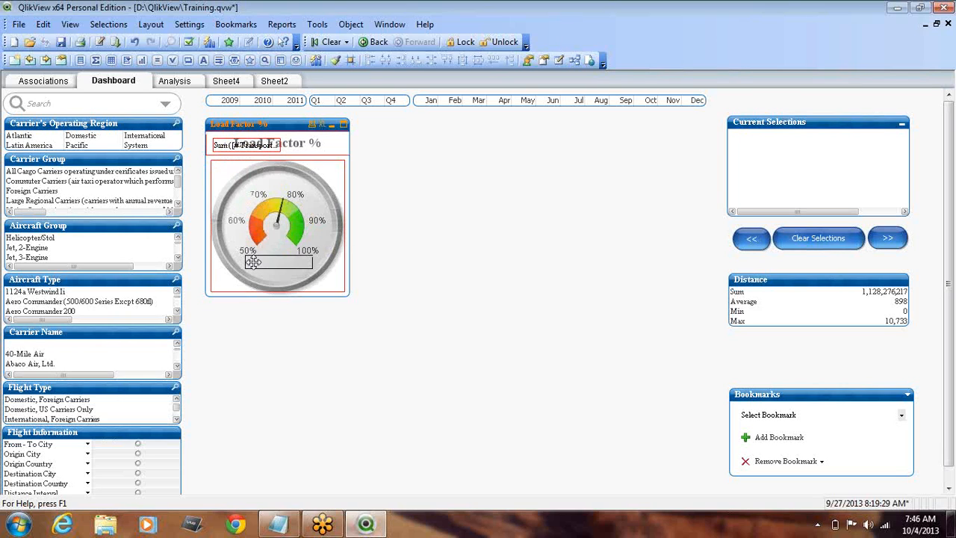
left_click_drag(254, 261, 252, 261)
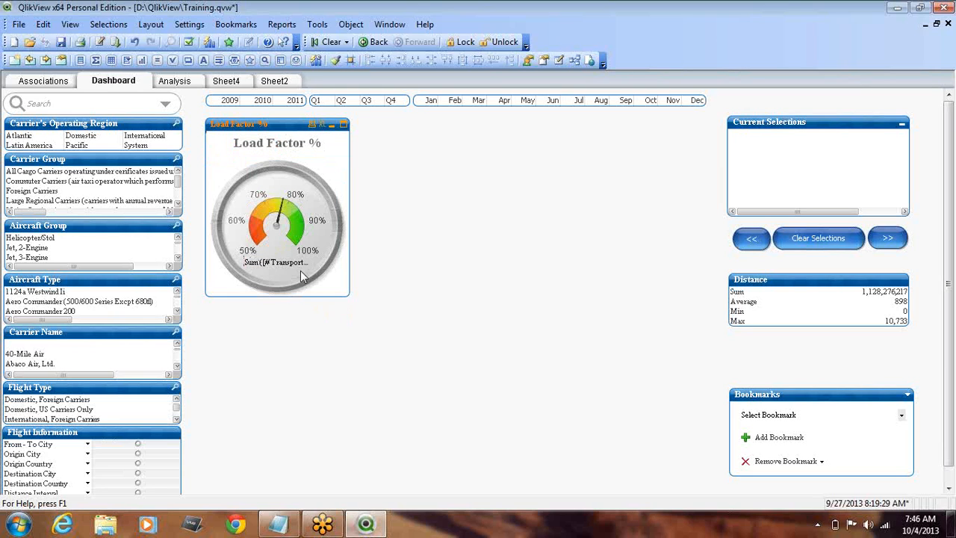
Delete the empty text entry from the Load Factor % gauge's chart texts
right_click(279, 127)
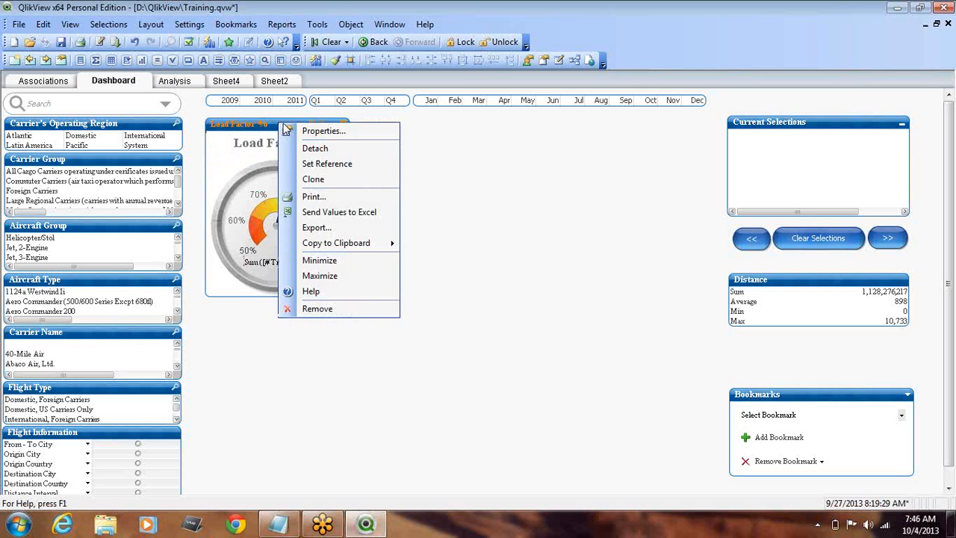
left_click(305, 130)
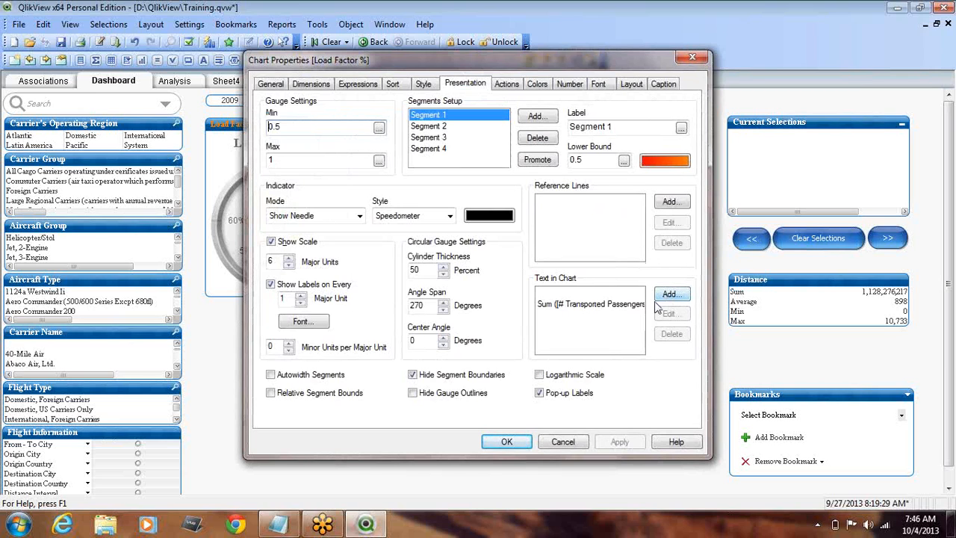
left_click(637, 306)
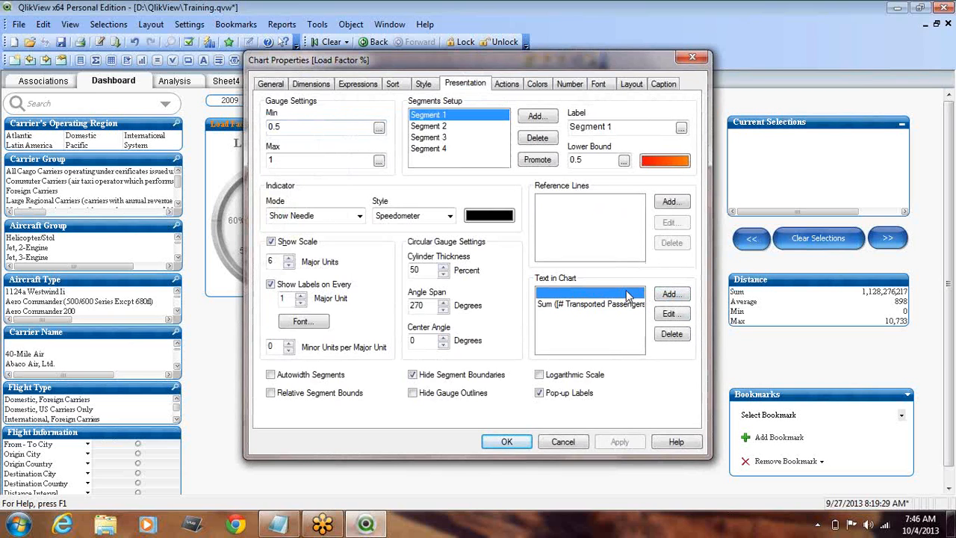
left_click(671, 334)
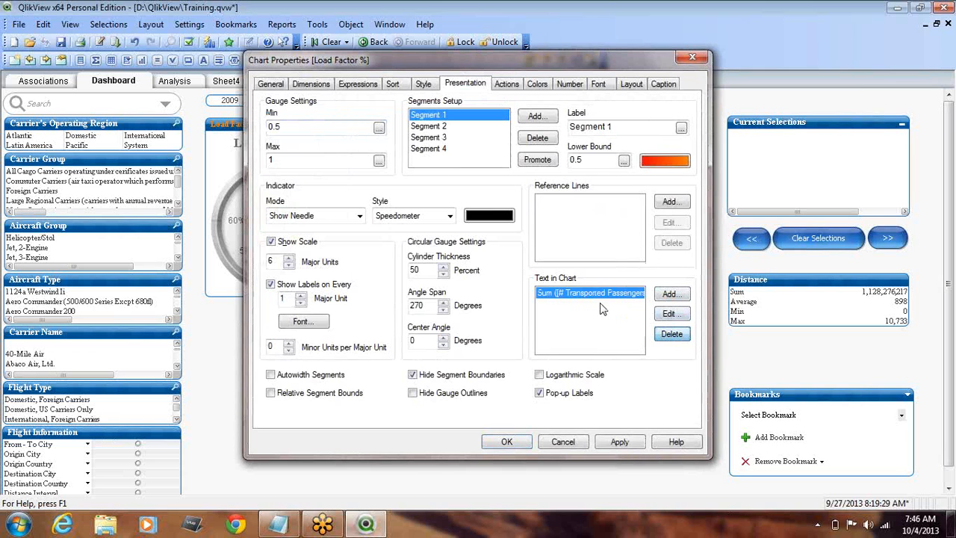
Edit the remaining chart text's expression to start with =Num( and end with a comma after the Available Seats sum
left_click(660, 313)
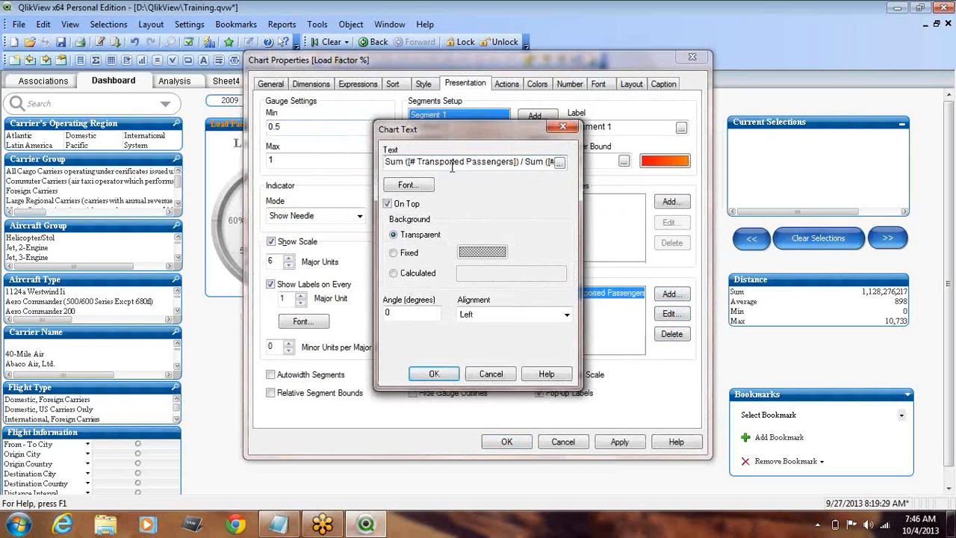
left_click(560, 163)
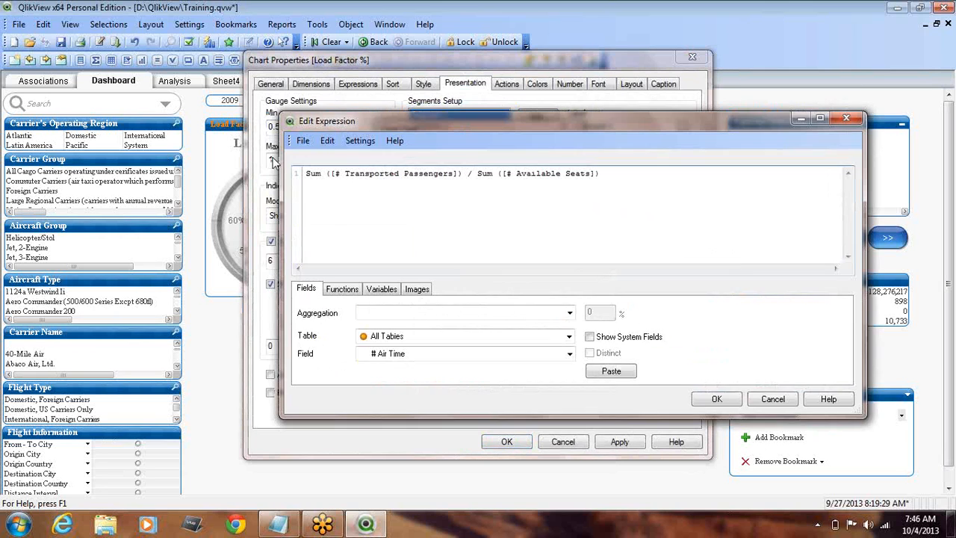
type("=Num")
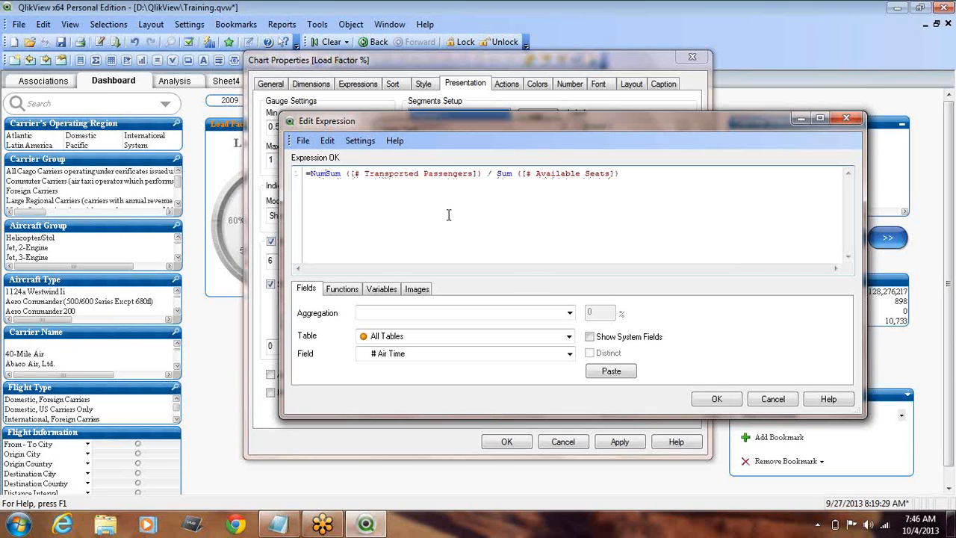
type("(")
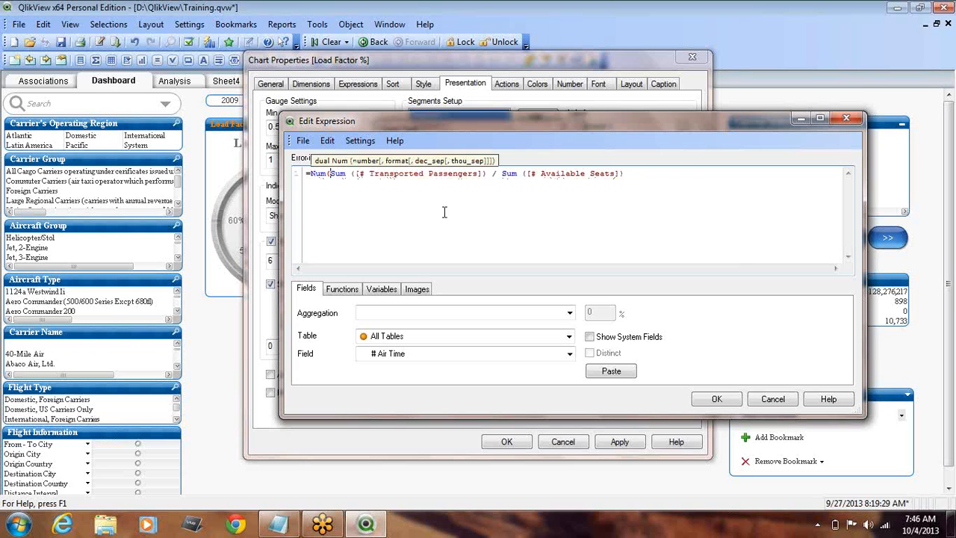
left_click(639, 172)
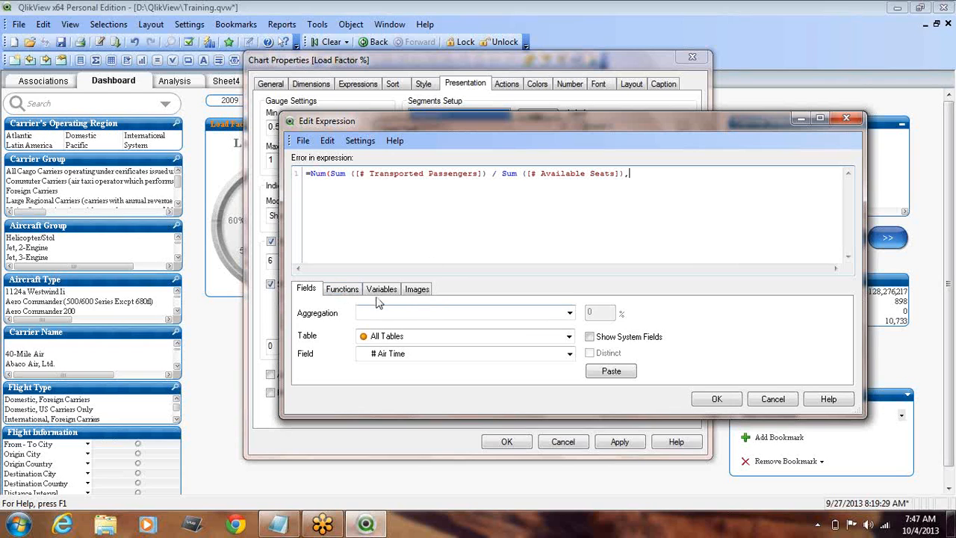
Look up the Num function in the expression editor's function list and examine its syntax and arguments
left_click(337, 293)
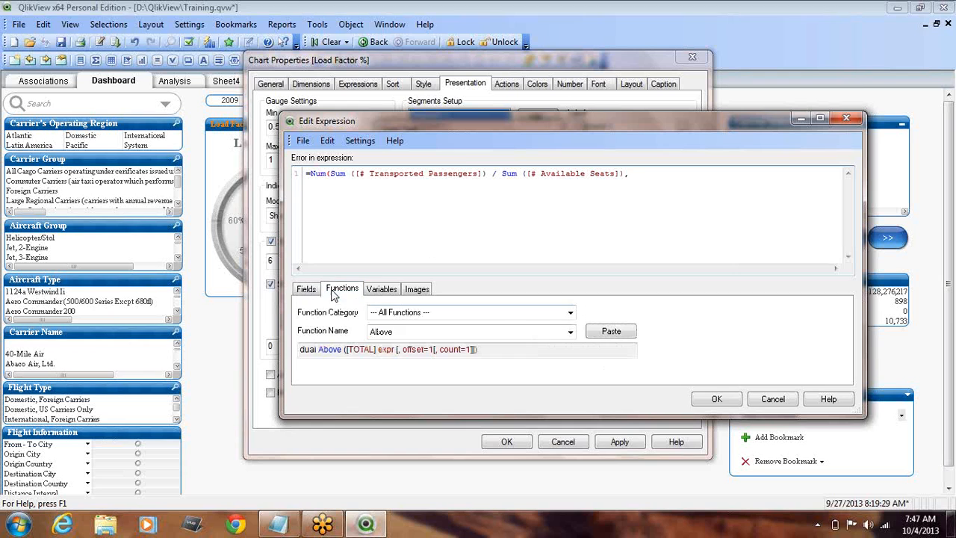
left_click(565, 332)
scroll(458, 179, "down", 13)
scroll(460, 229, "down", 20)
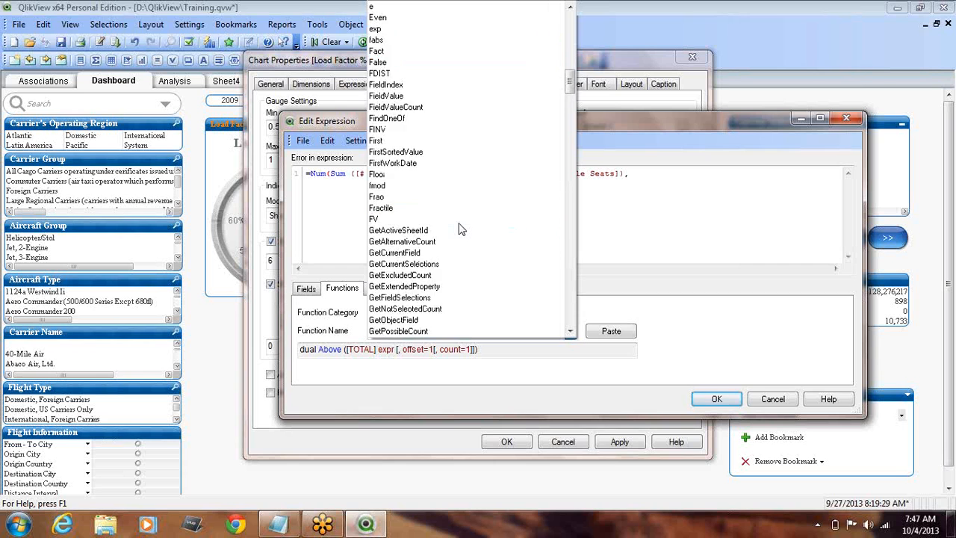
scroll(460, 229, "down", 13)
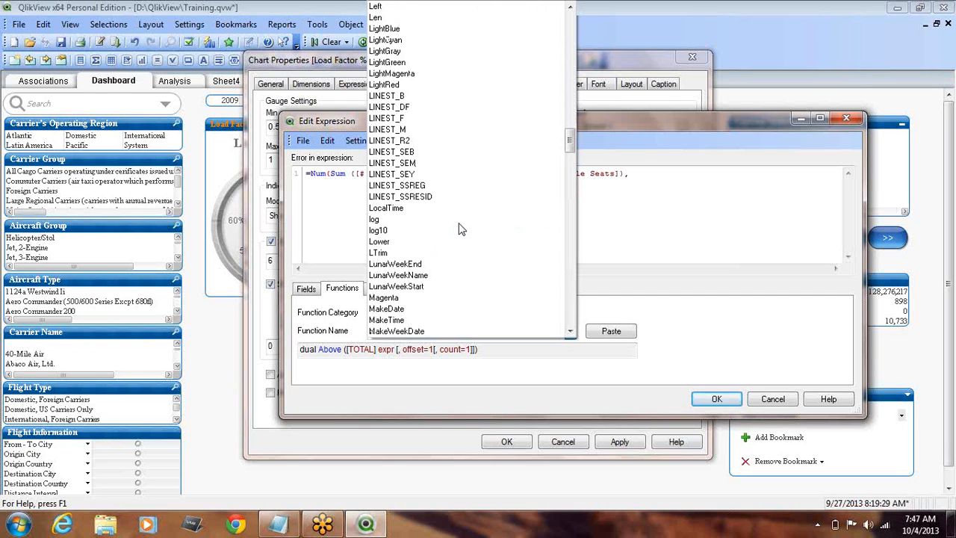
scroll(461, 229, "down", 4)
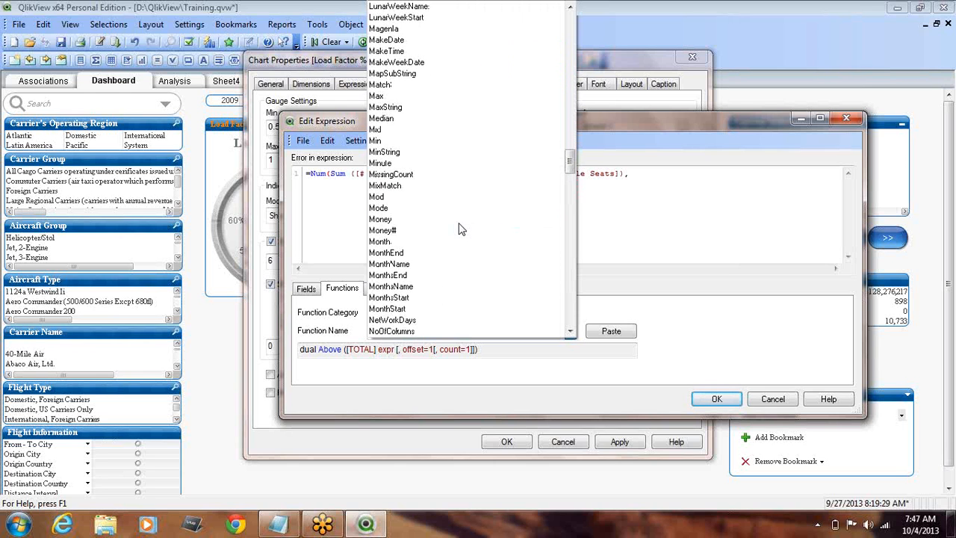
scroll(461, 229, "down", 5)
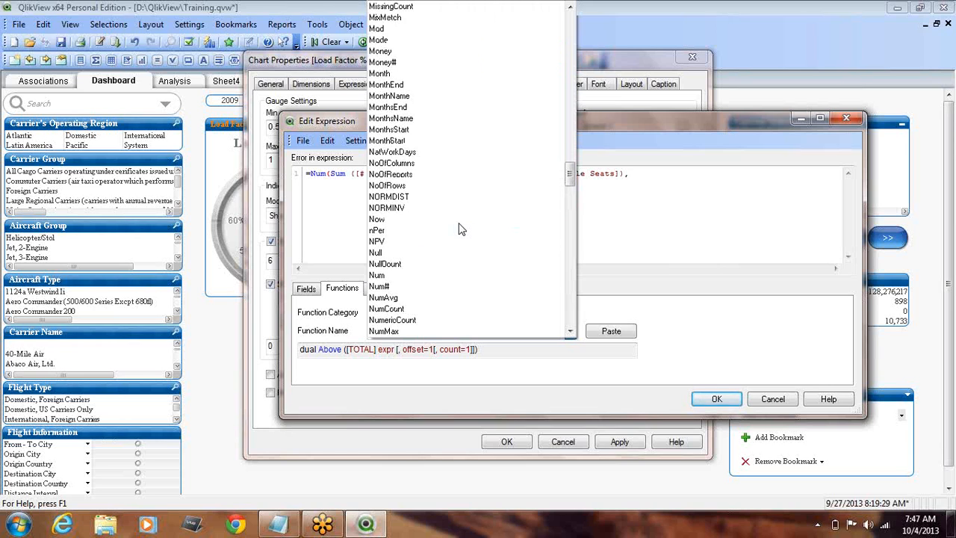
scroll(460, 229, "down", 4)
scroll(461, 229, "up", 2)
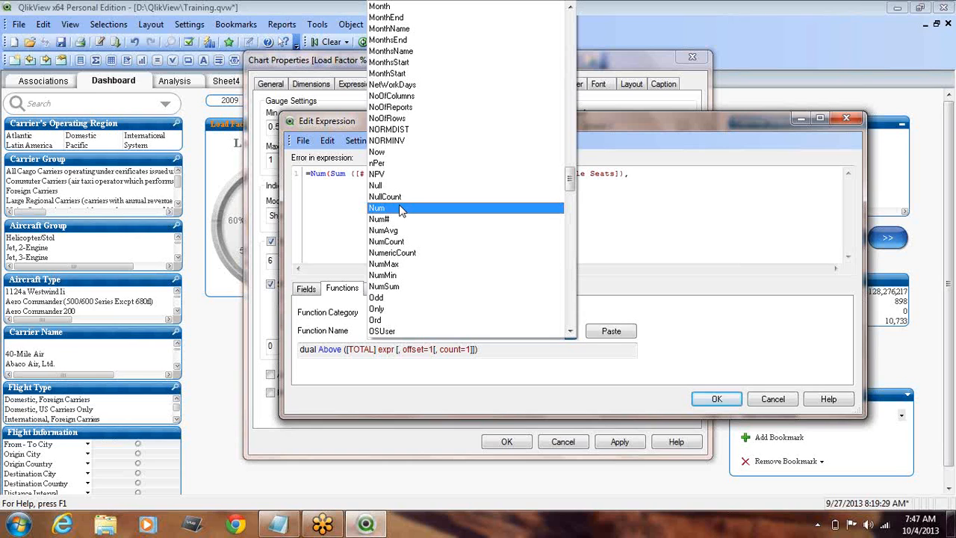
left_click(401, 209)
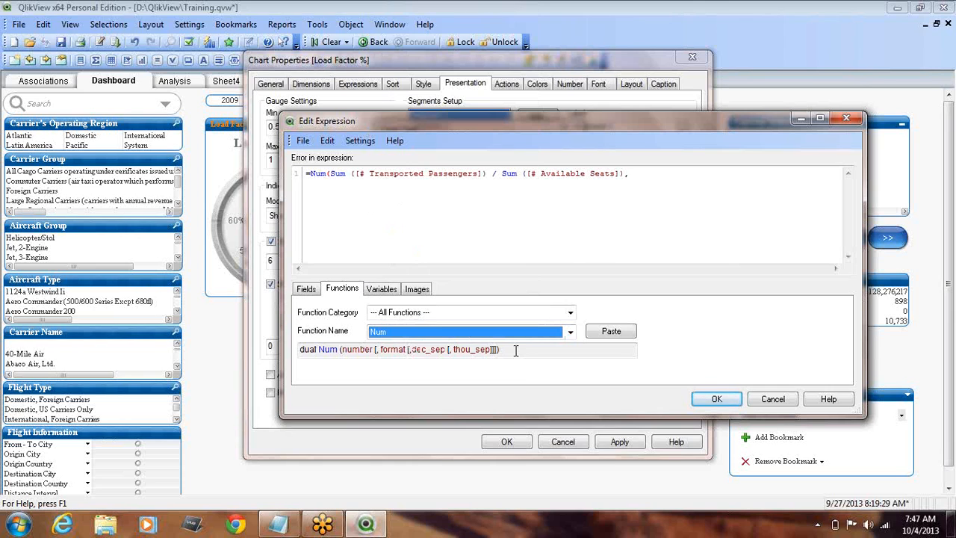
left_click_drag(515, 351, 260, 342)
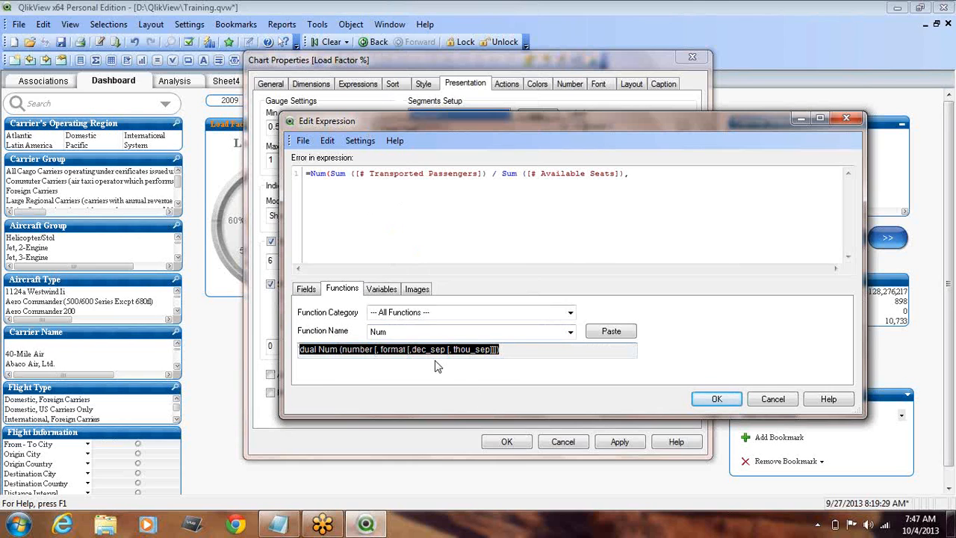
left_click(534, 346)
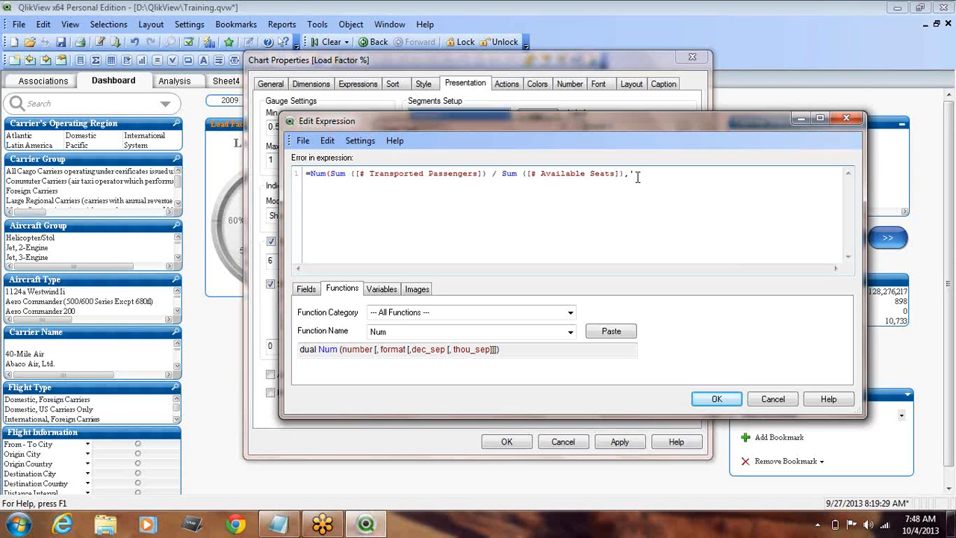
Complete the Num expression with the format '##,#%' and a closing parenthesis, and accept it
type("##,#%")
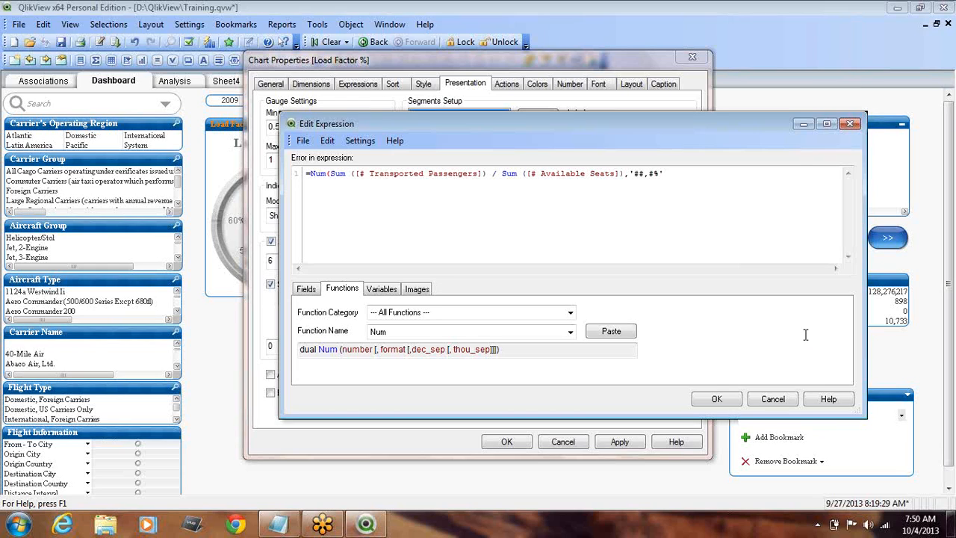
left_click(756, 34)
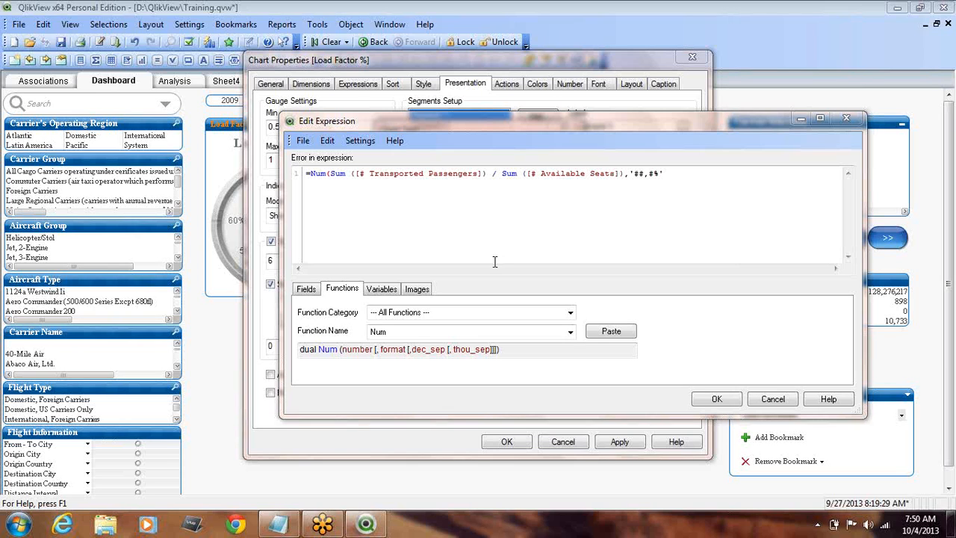
left_click(684, 169)
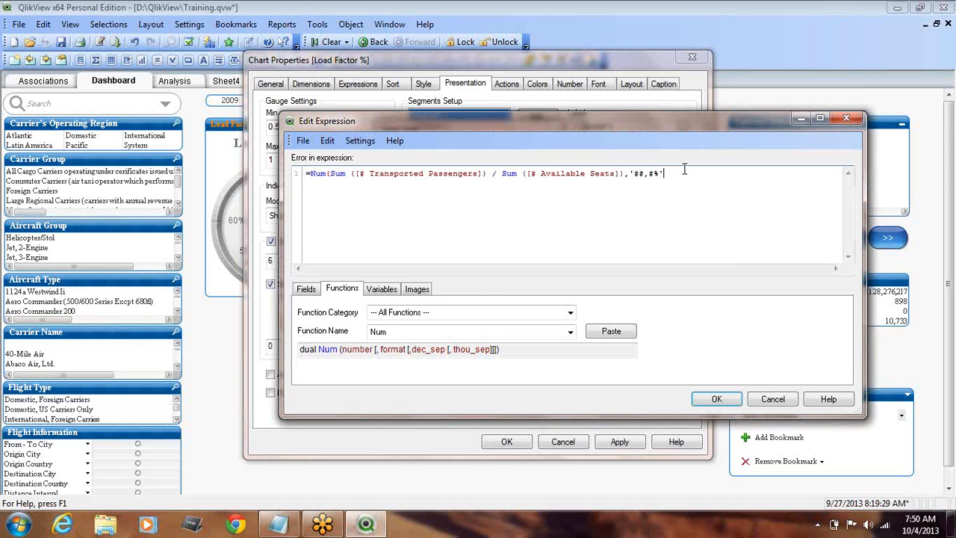
type(")")
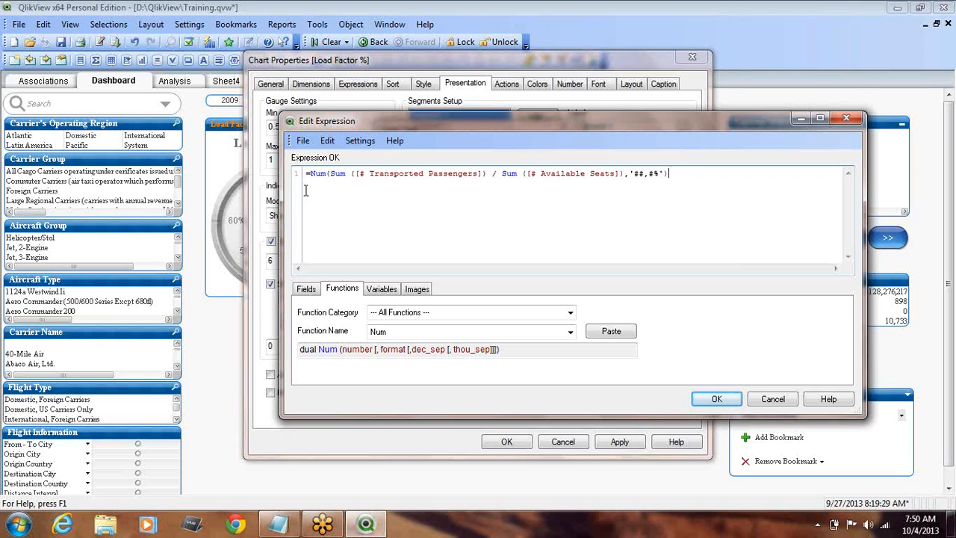
left_click_drag(328, 173, 619, 174)
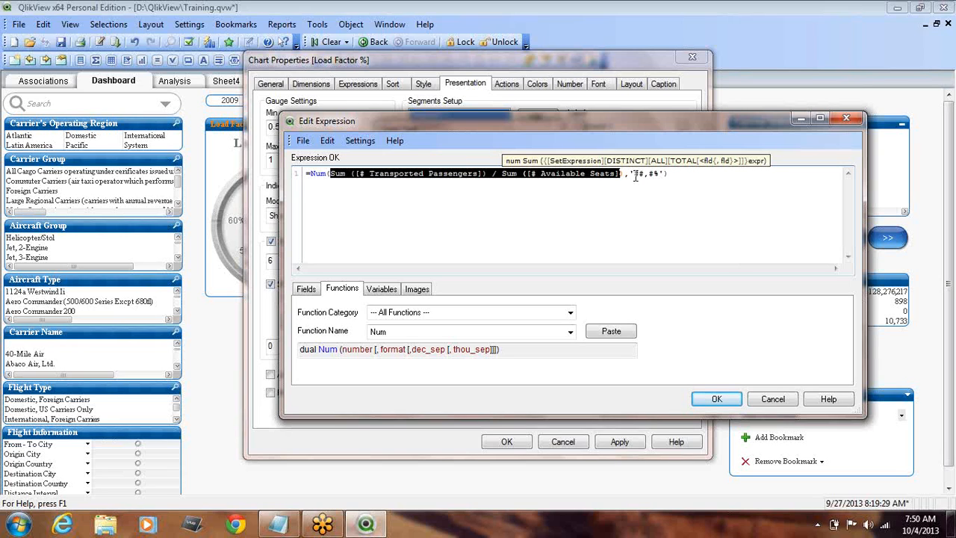
left_click_drag(634, 175, 664, 174)
left_click(671, 252)
left_click(716, 399)
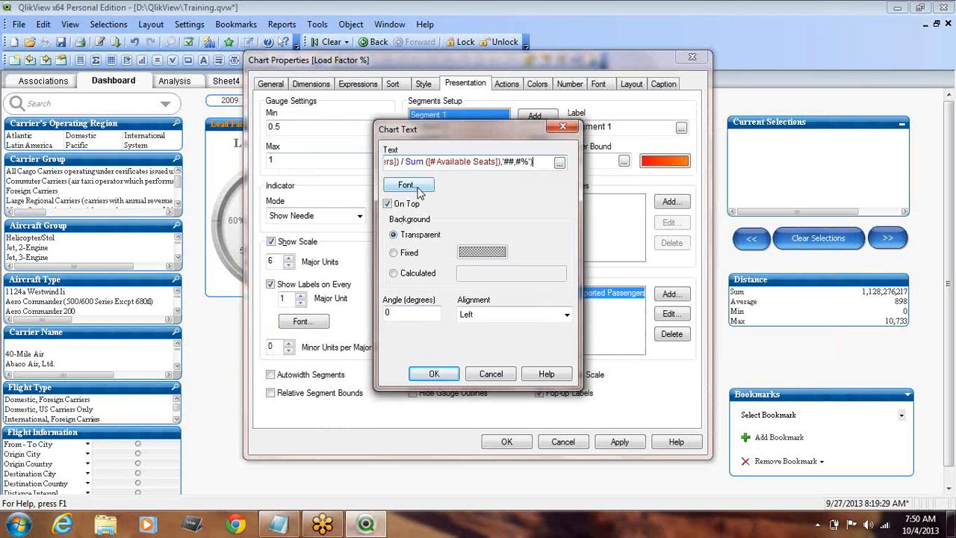
Set the chart text's font size to 12 and save the gauge chart's properties
left_click(386, 185)
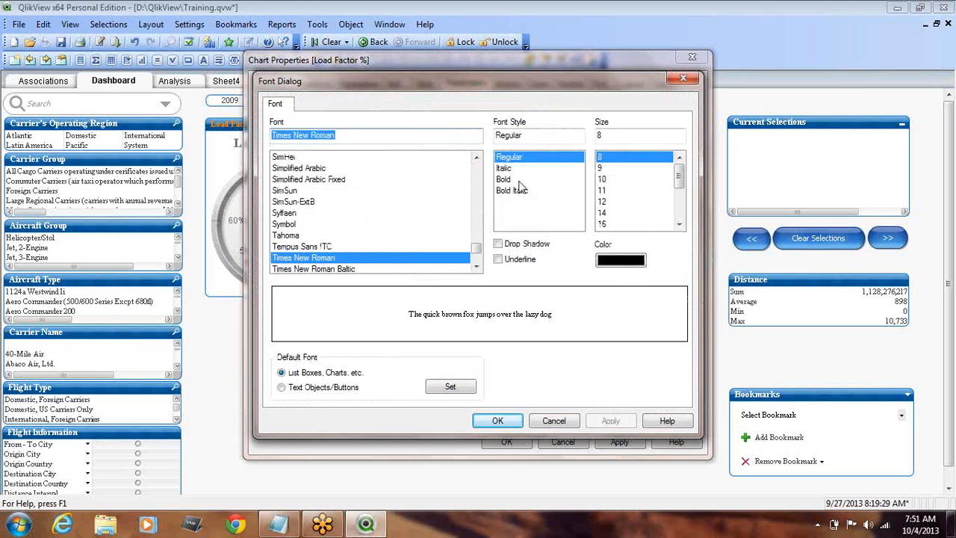
left_click(602, 202)
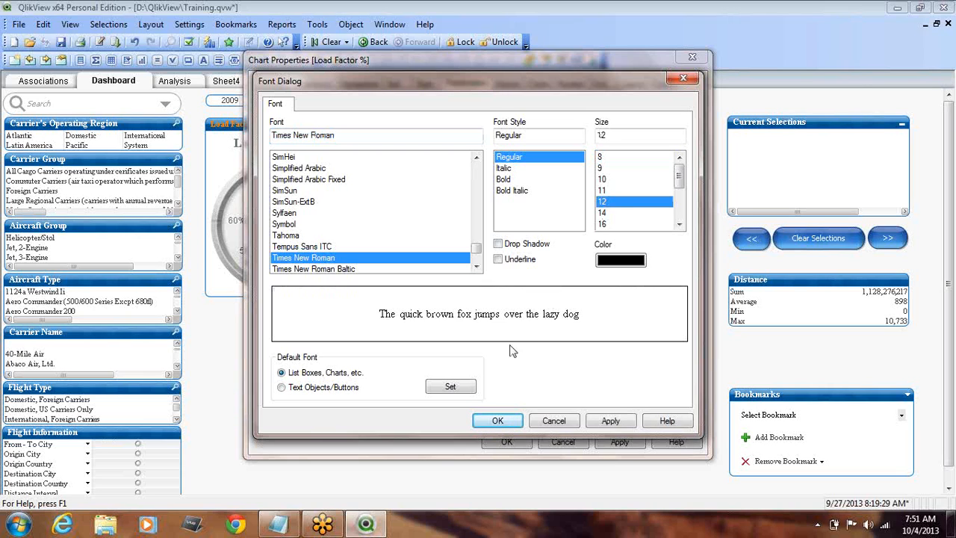
left_click(497, 421)
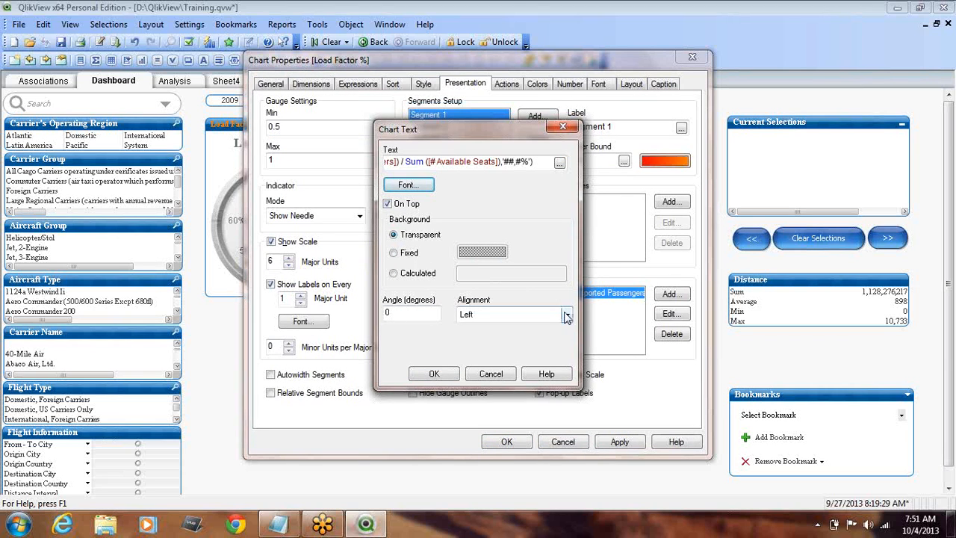
left_click(434, 373)
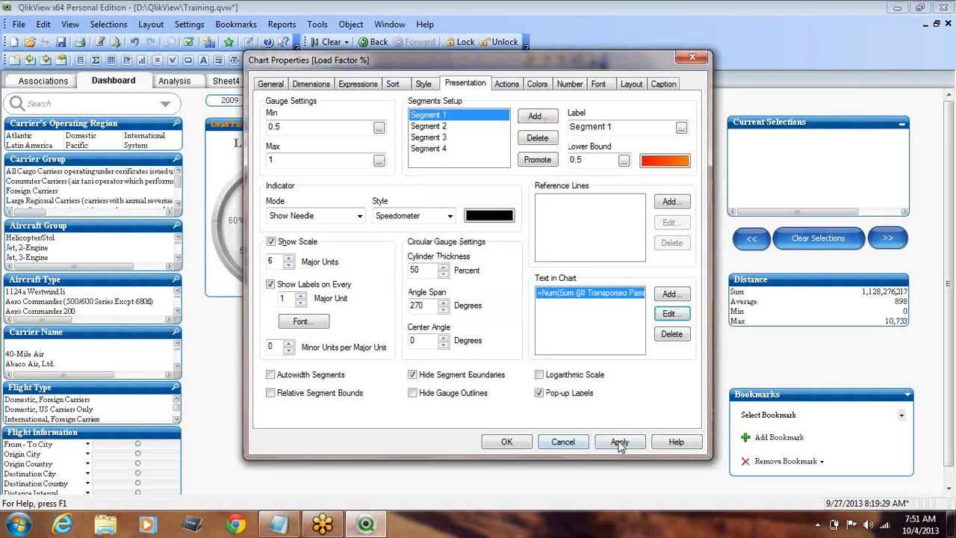
left_click(620, 442)
left_click(506, 442)
Change the Num format in the gauge's chart text expression to '##.#%' and accept the expression
mouse_move(269, 284)
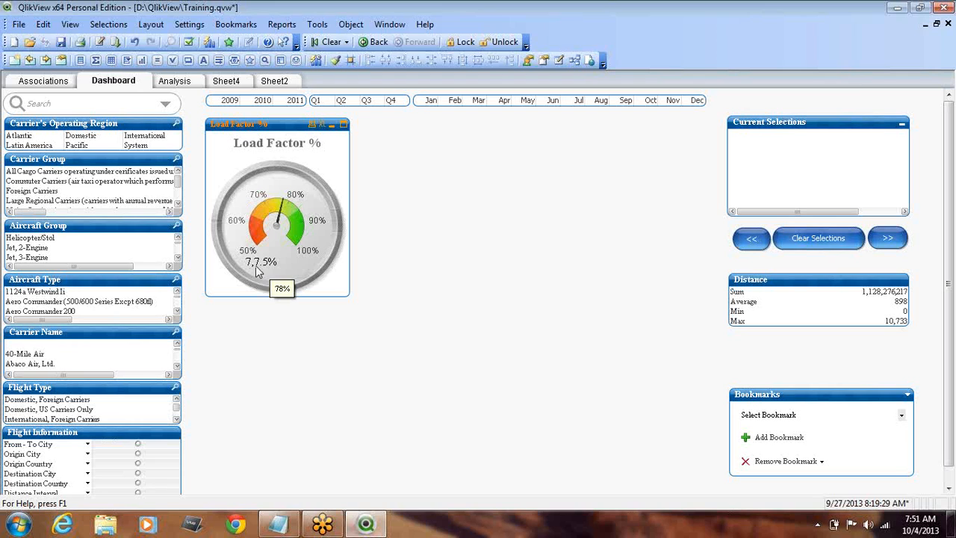
right_click(272, 128)
left_click(306, 126)
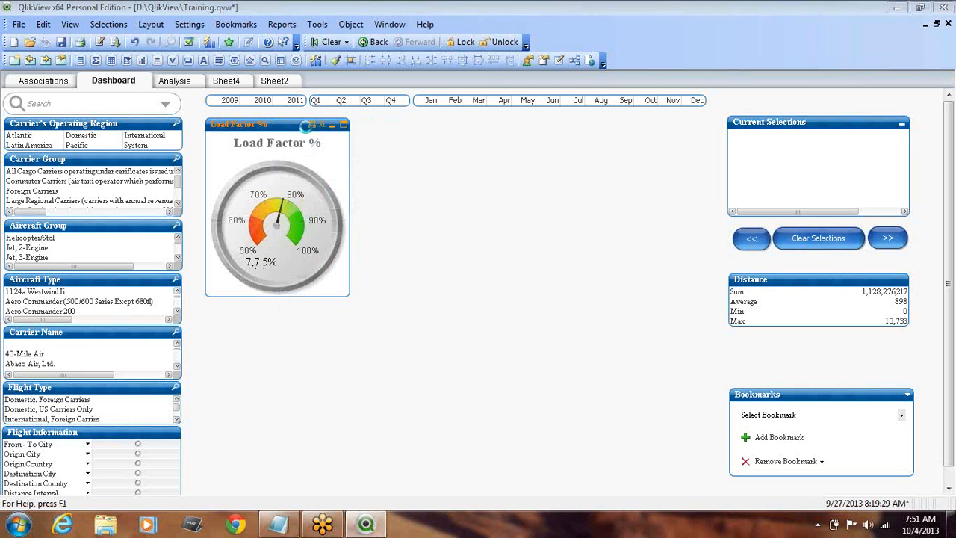
left_click_drag(404, 64, 534, 70)
left_click(742, 299)
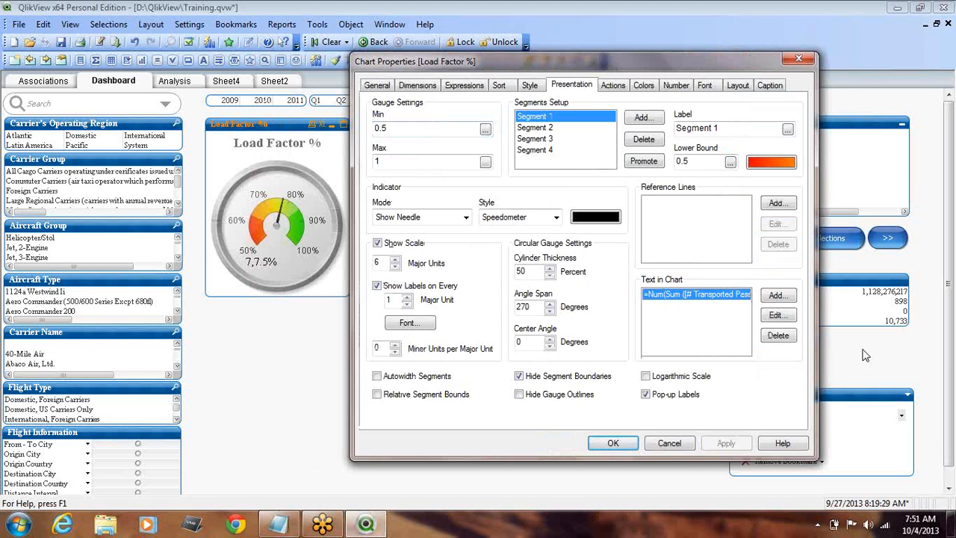
left_click(770, 314)
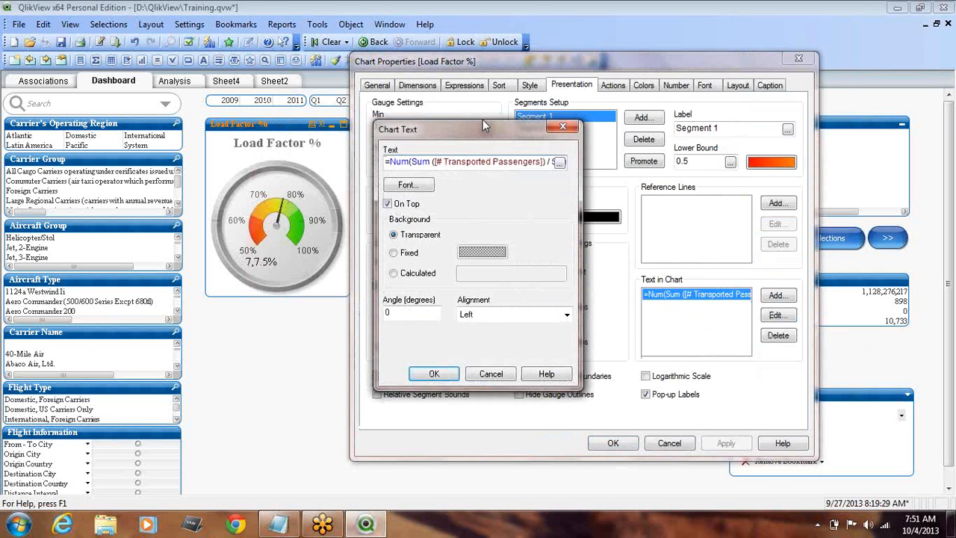
left_click(560, 163)
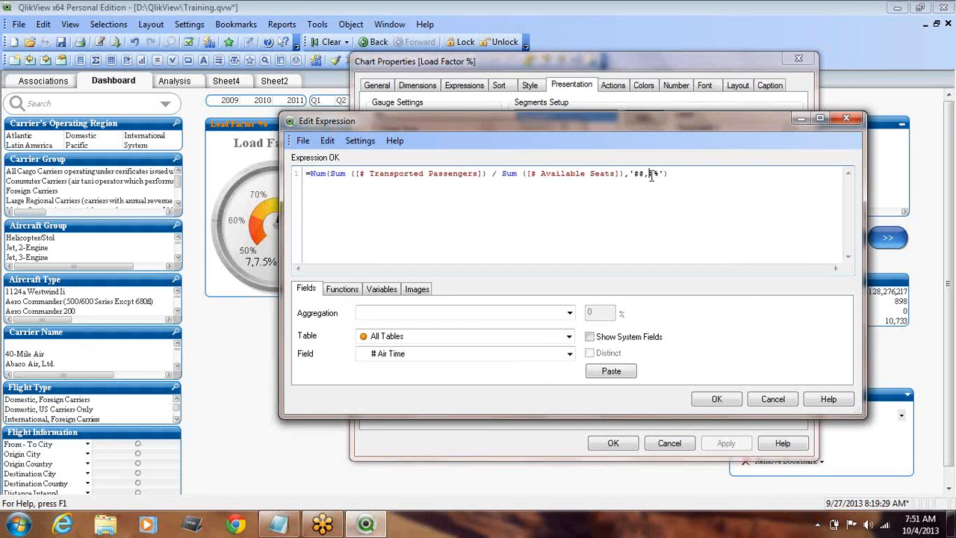
key("BackSpace")
type(".")
left_click(716, 401)
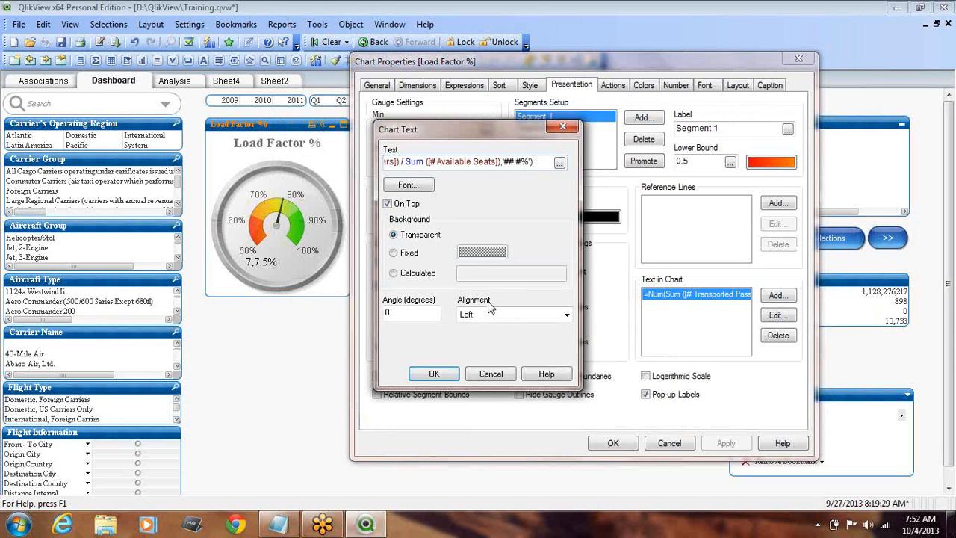
Set the chart text's alignment to Centered
left_click(554, 318)
left_click(554, 322)
left_click(497, 339)
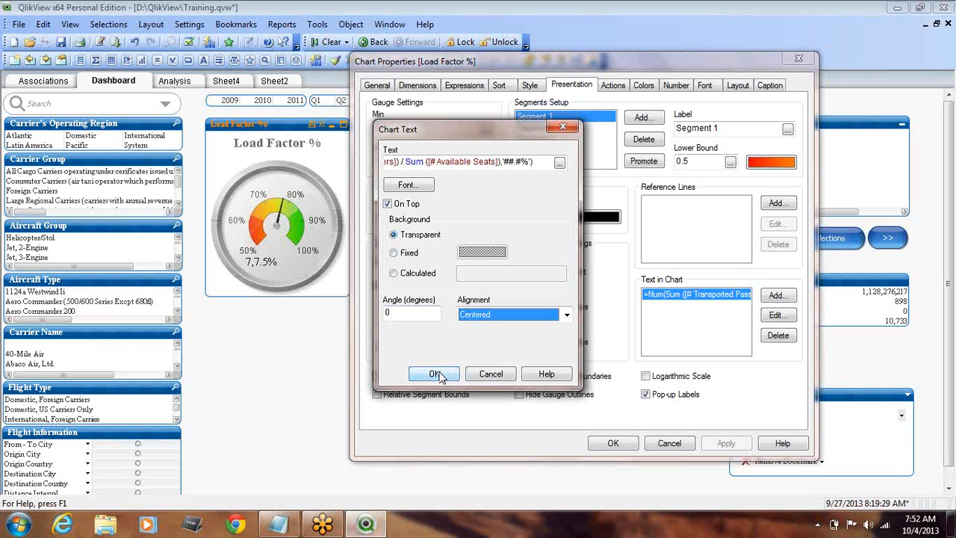
Set the gauge chart text's font style to Bold and save the chart properties
left_click(410, 186)
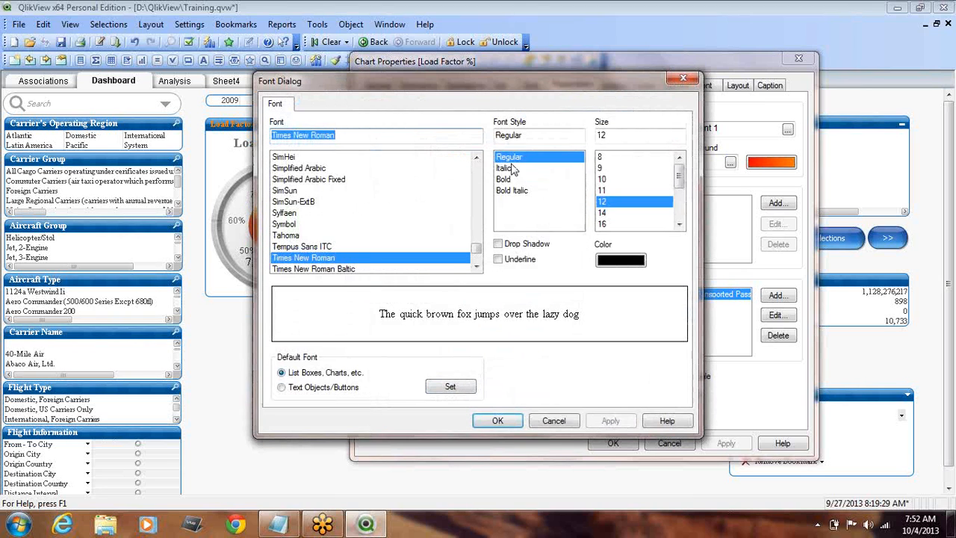
left_click(500, 180)
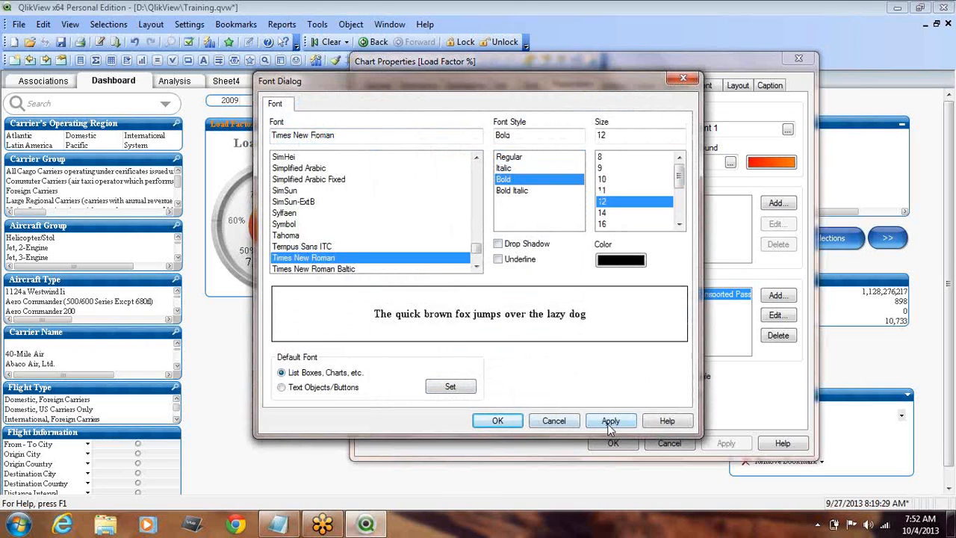
left_click(512, 424)
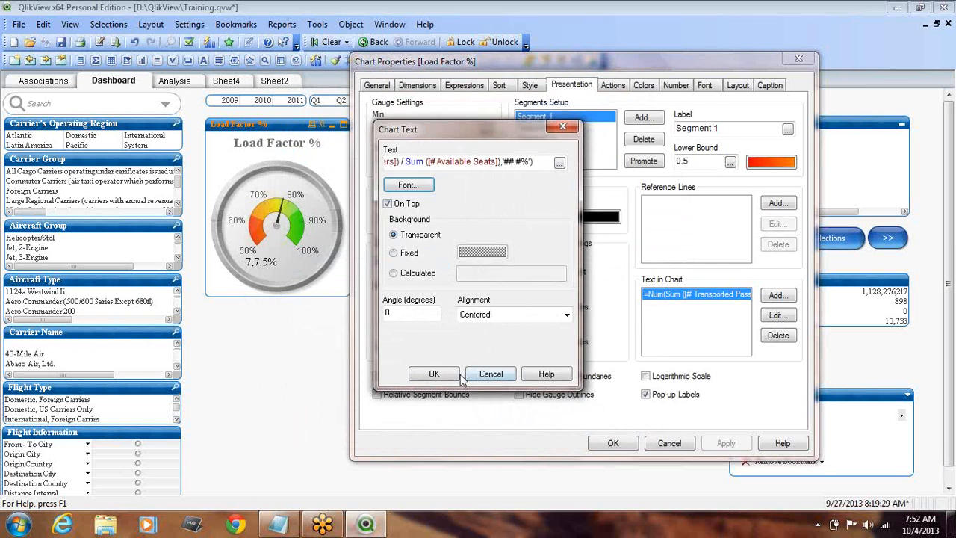
left_click(434, 373)
left_click(726, 442)
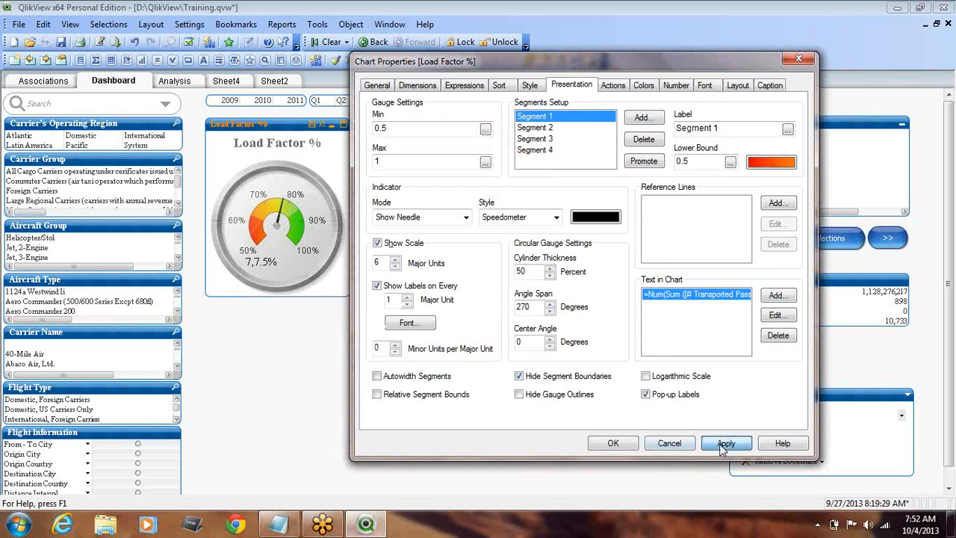
left_click(611, 445)
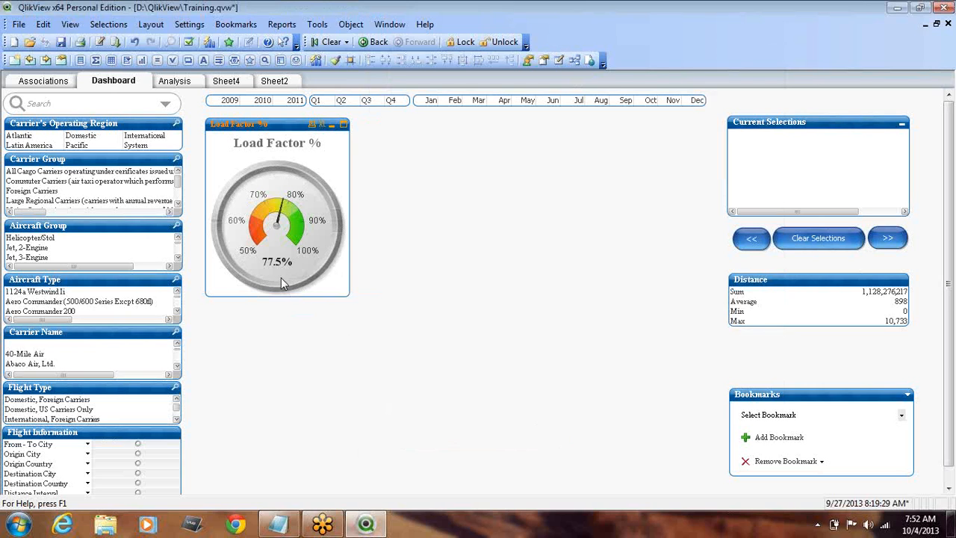
Reposition the percentage text inside the gauge so it sits centered just below the 50% and 100% scale labels
mouse_move(277, 250)
key("ctrl+shift")
mouse_move(277, 259)
left_mouse_down()
mouse_move(274, 238)
mouse_move(276, 253)
left_mouse_up()
key("ctrl+shift")
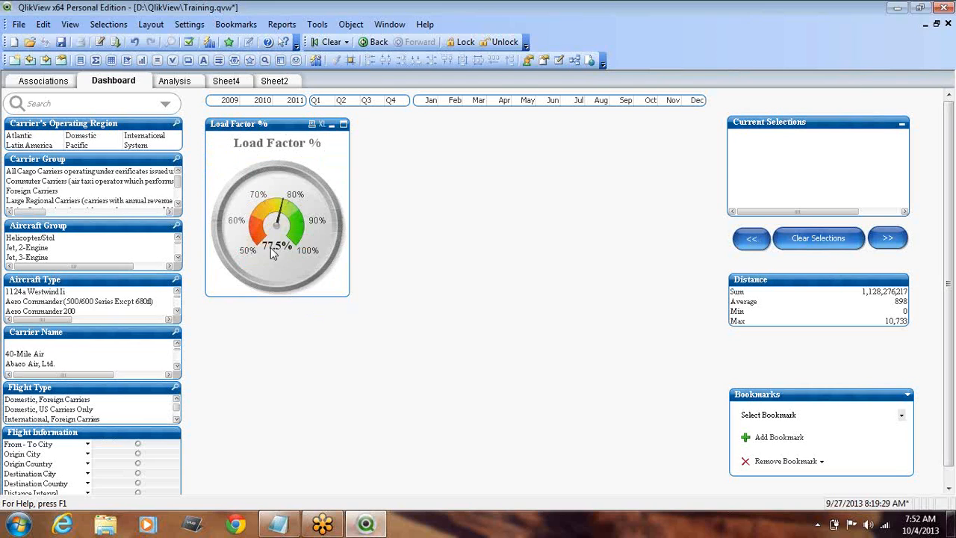
left_click(279, 126)
key("ctrl+shift")
left_click_drag(276, 247, 277, 266)
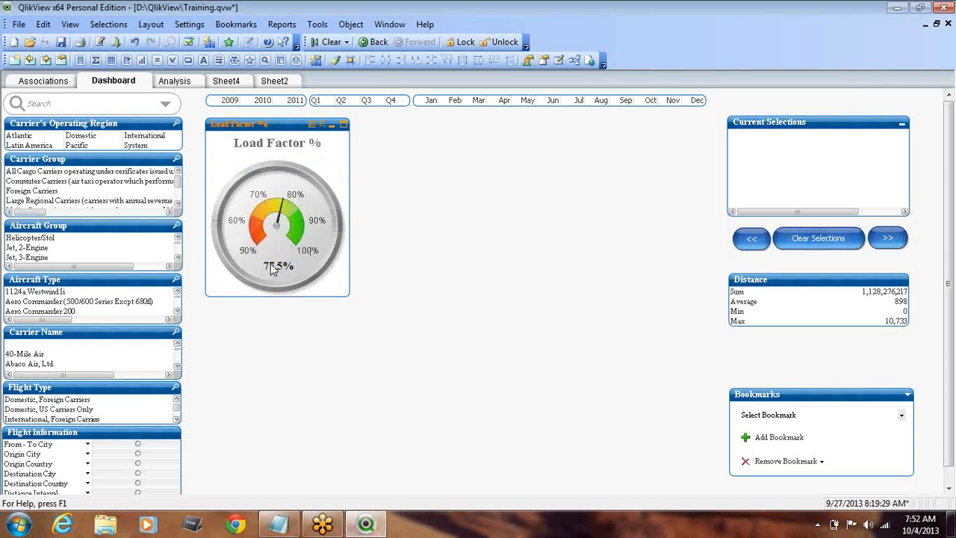
Set the gauge chart text's font size to 14 and save the chart properties
right_click(273, 269)
right_click(291, 127)
left_click(320, 131)
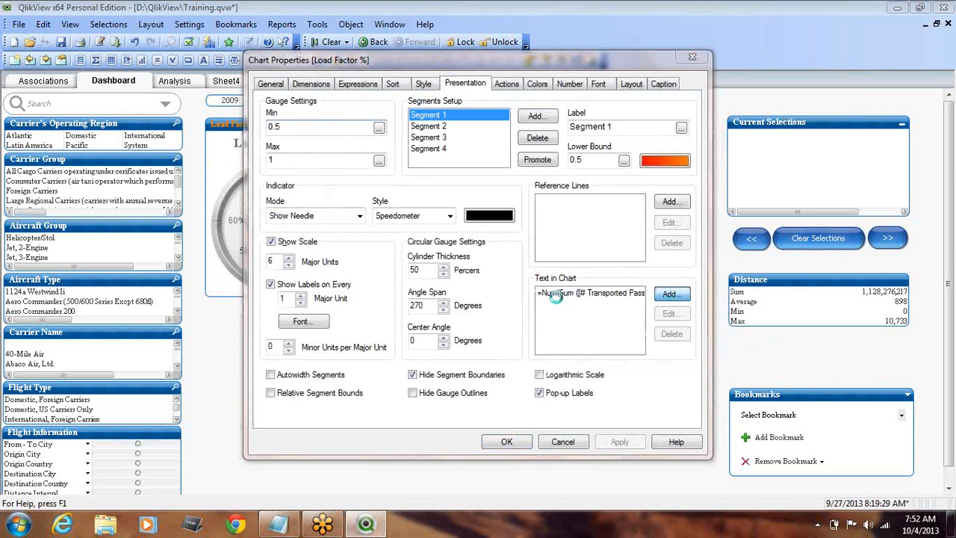
double_click(556, 293)
left_click(494, 373)
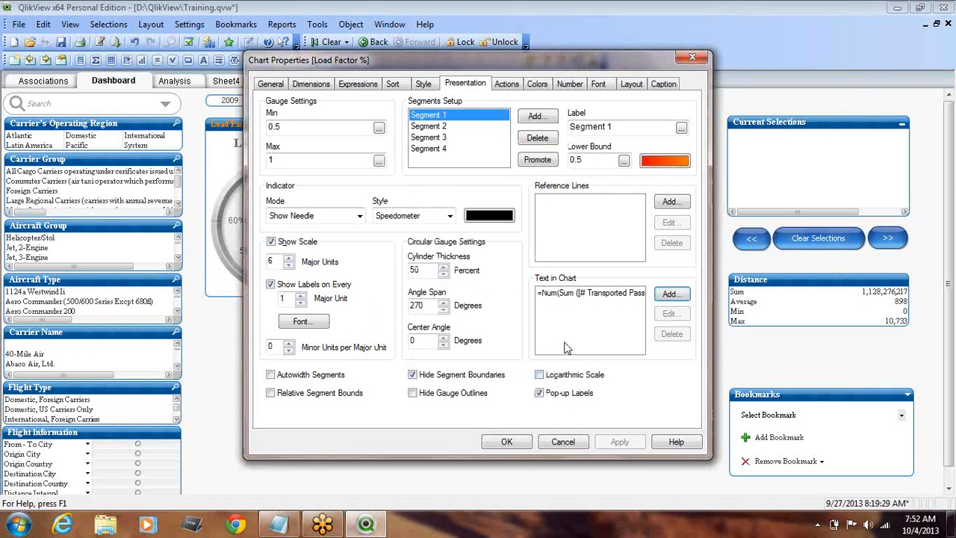
left_click(582, 293)
left_click(668, 313)
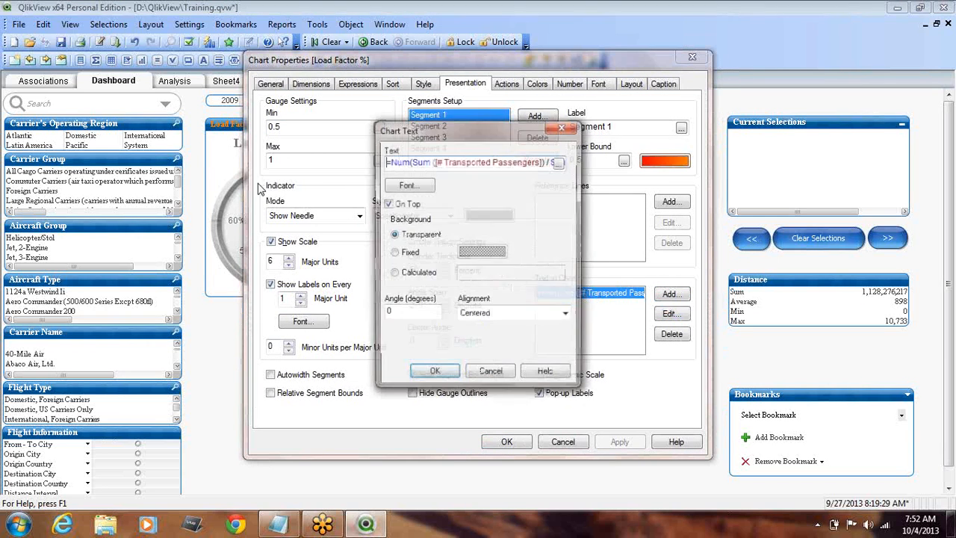
left_click(407, 185)
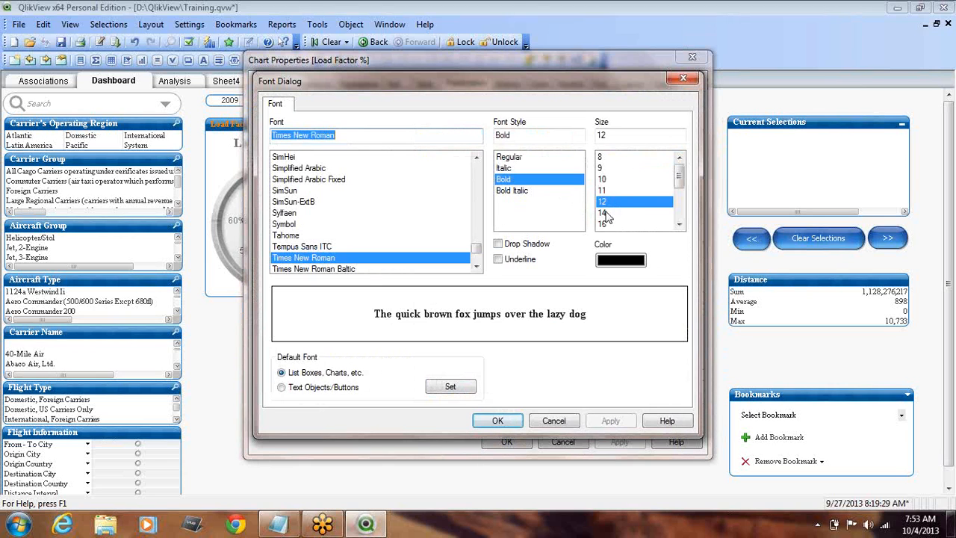
left_click(605, 213)
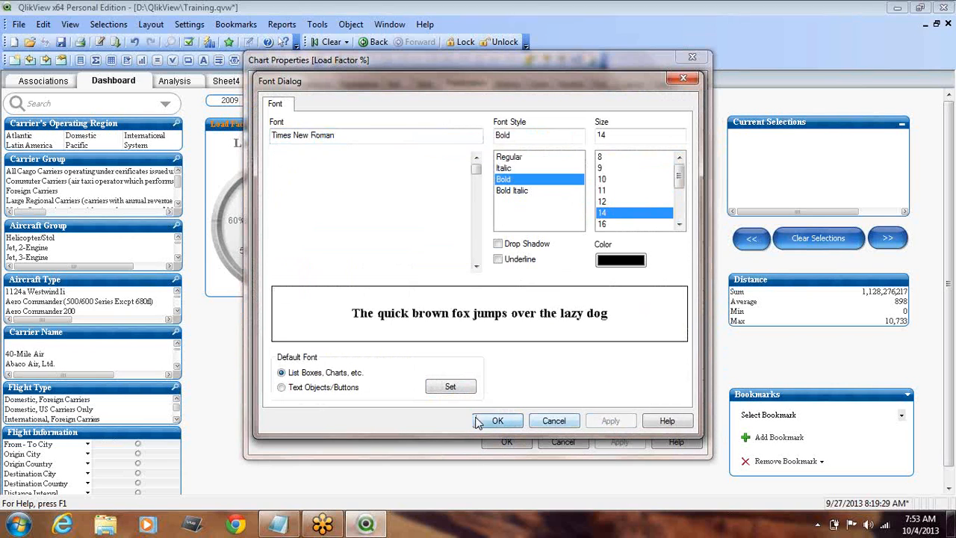
left_click(479, 422)
left_click(435, 377)
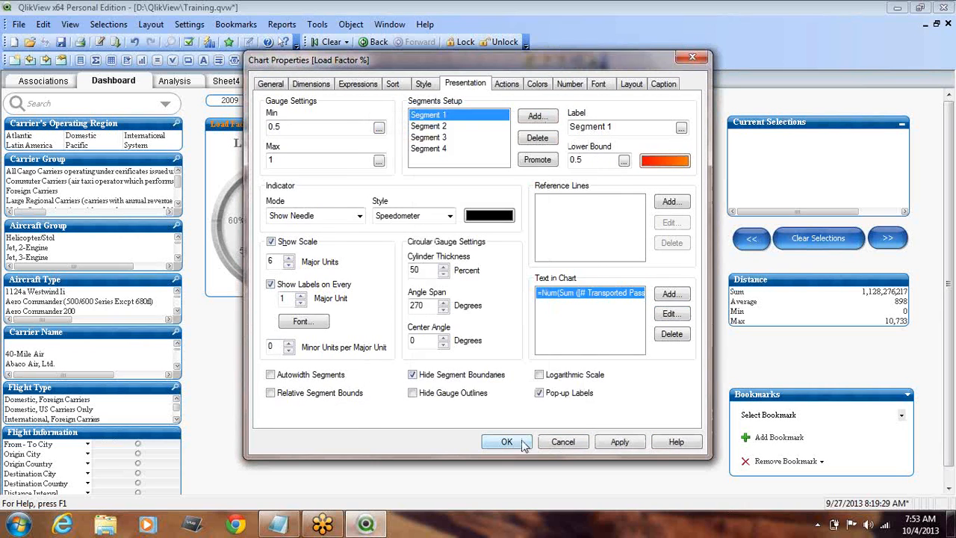
left_click(507, 441)
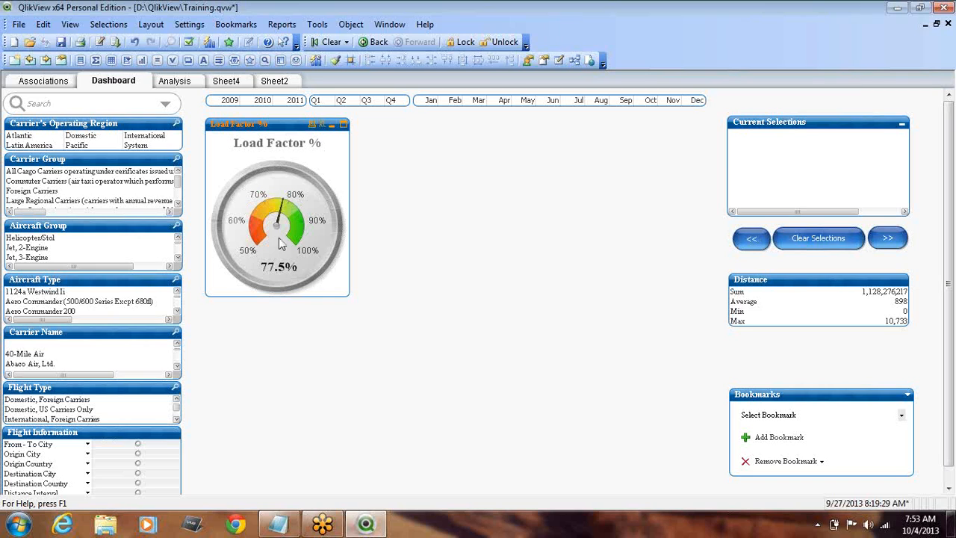
Change the Num format in the gauge's chart text to '##.##%' for two decimal places and save the chart properties
mouse_move(282, 213)
mouse_move(297, 279)
right_click(280, 127)
left_click(323, 134)
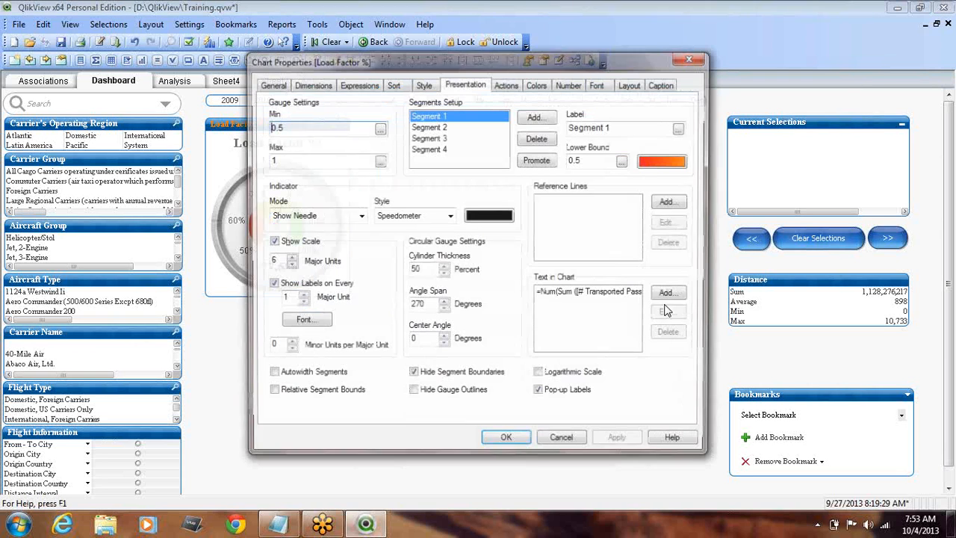
left_click(629, 296)
left_click(679, 316)
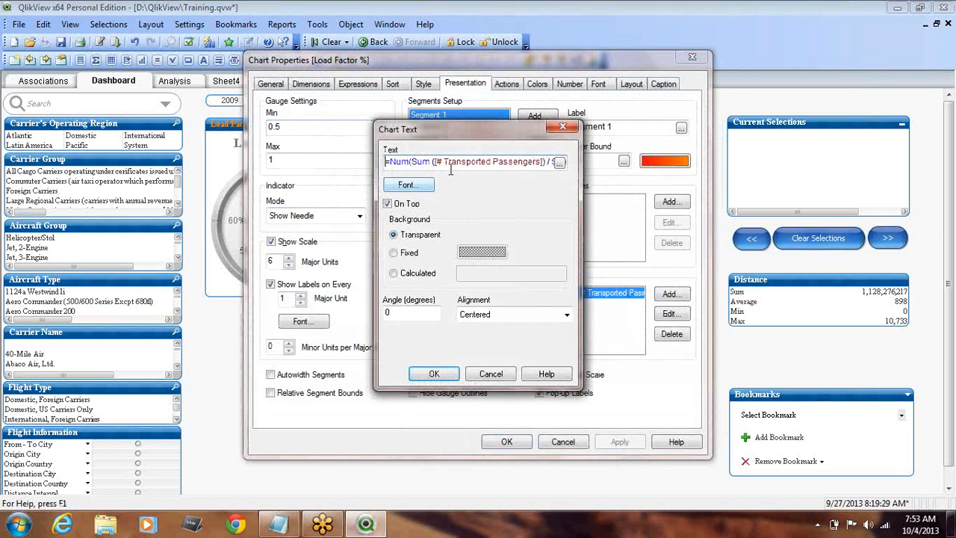
key("End")
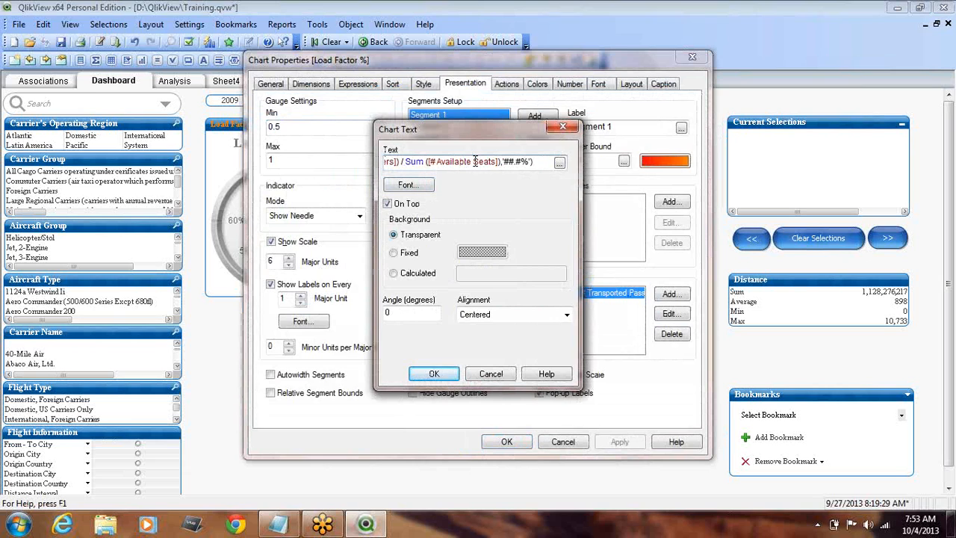
type("#")
left_click(434, 374)
left_click(619, 442)
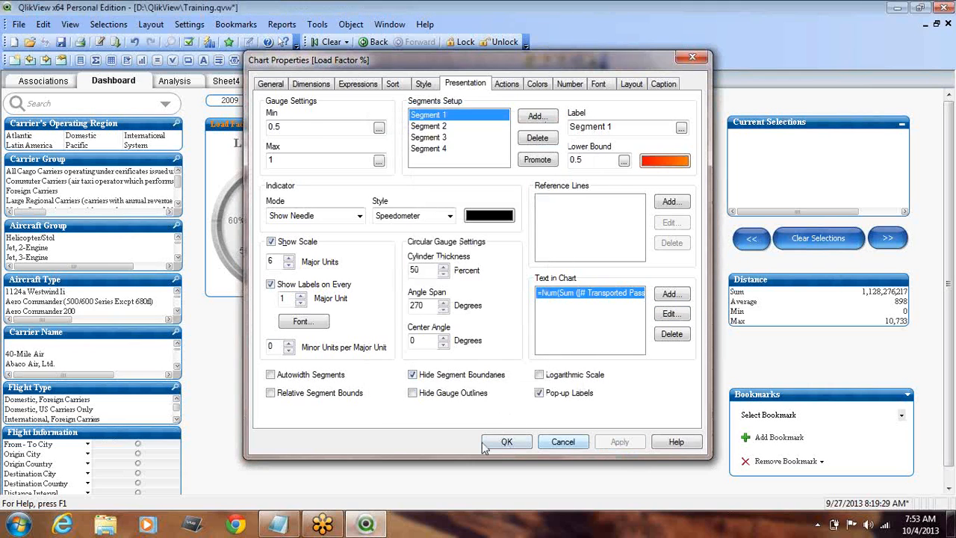
left_click(505, 441)
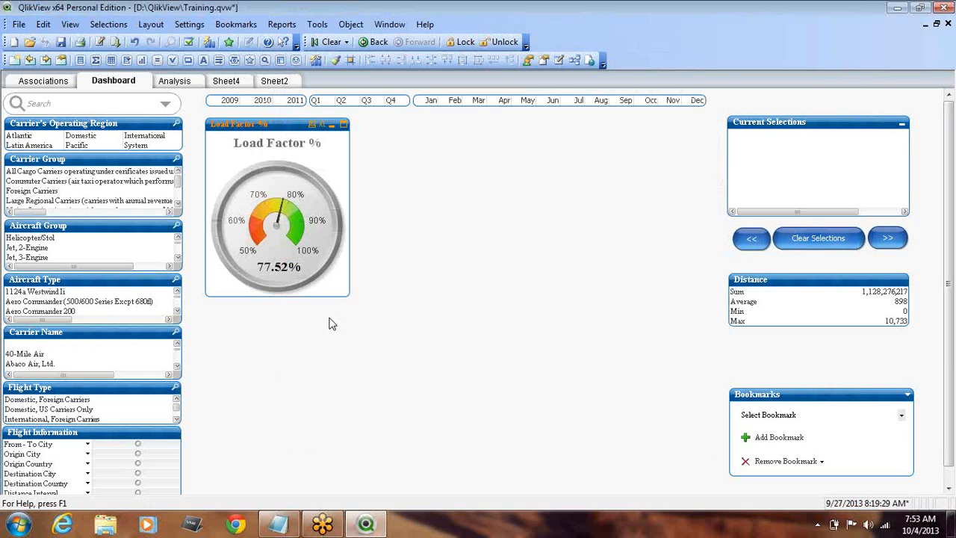
Compare the Dashboard gauge's percentage with the Load Factor % bar chart on the Analysis sheet
left_click(175, 82)
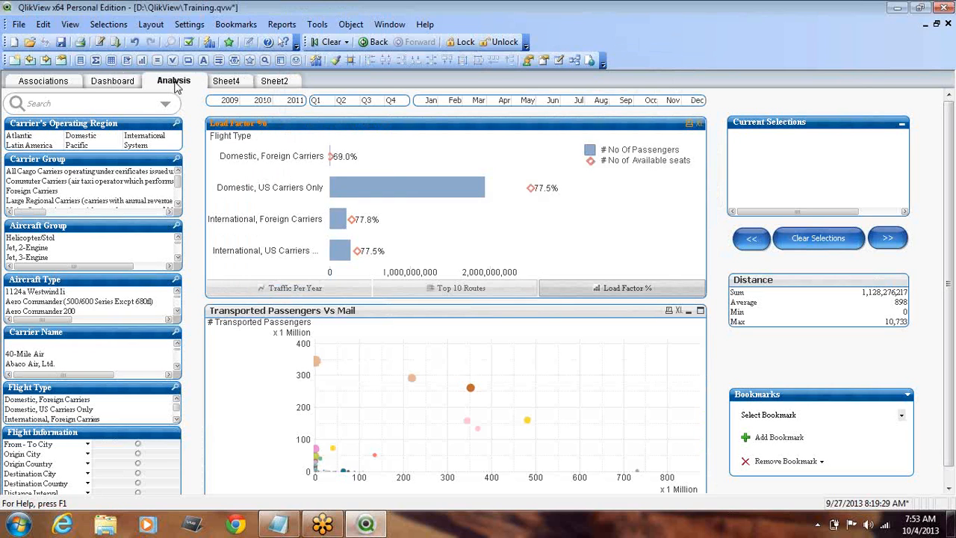
left_click(120, 84)
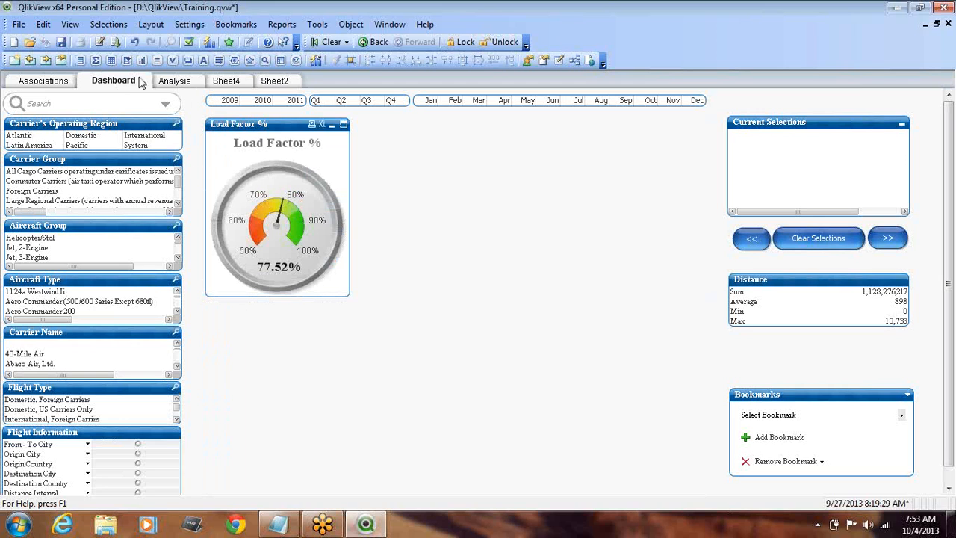
left_click(170, 88)
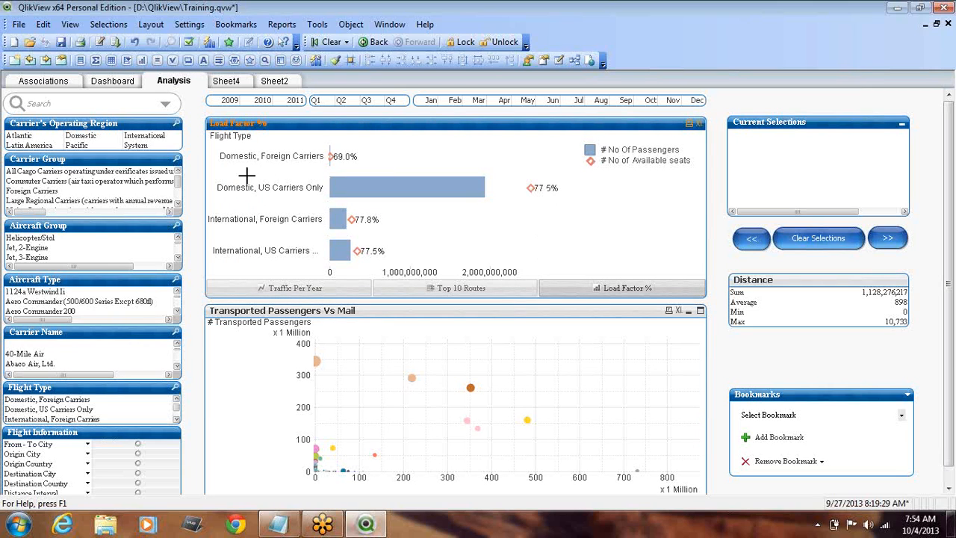
left_click(112, 81)
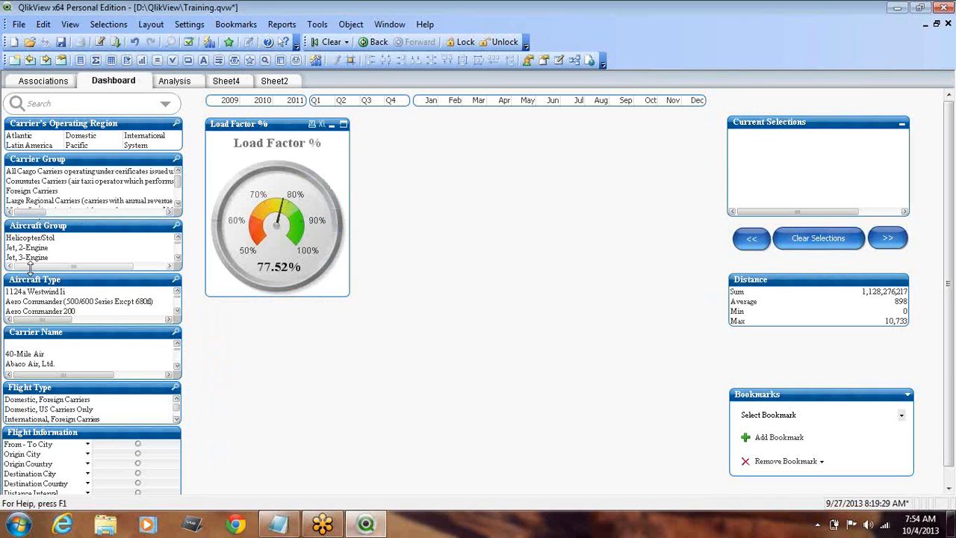
Filter Flight Type to Domestic, US Carriers Only, check the load factor on the Analysis sheet, and clear the selection
left_click(59, 410)
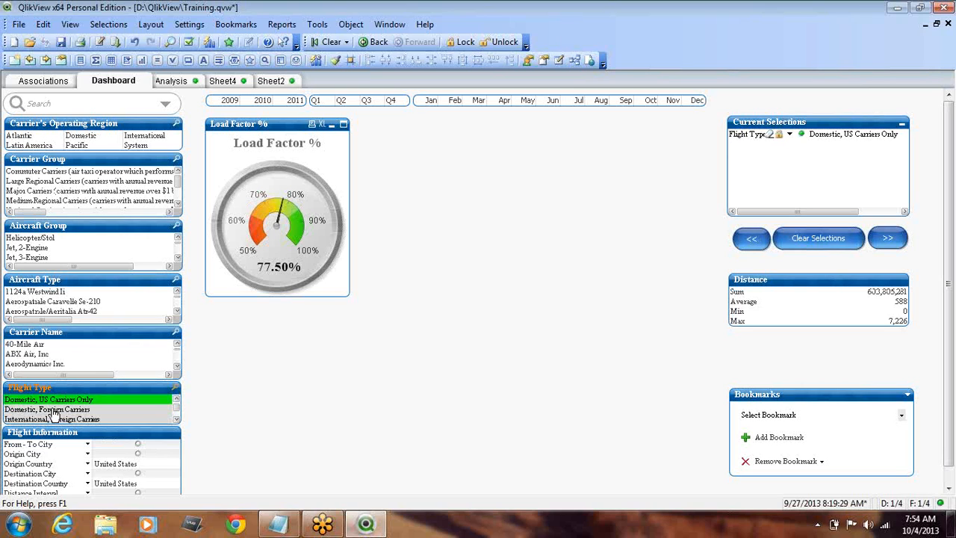
left_click(172, 81)
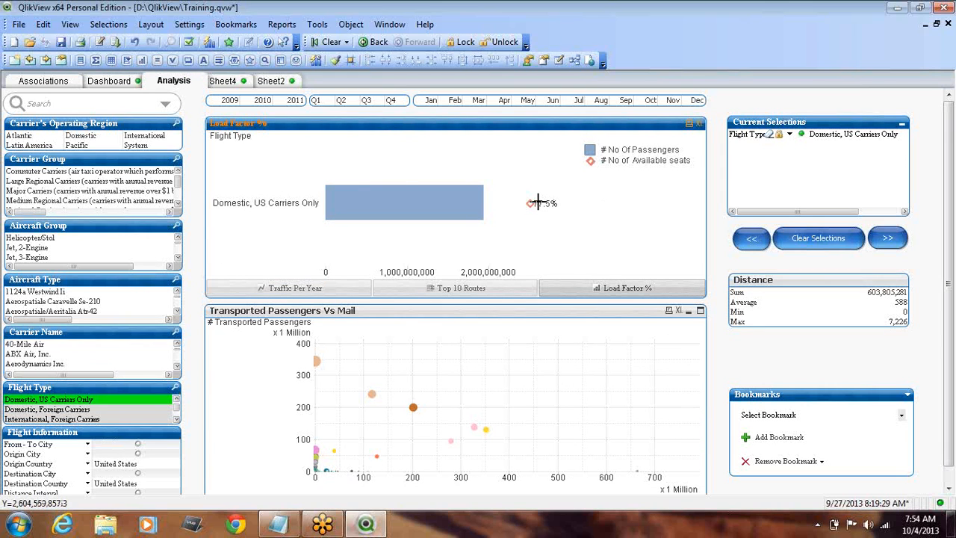
left_click(332, 43)
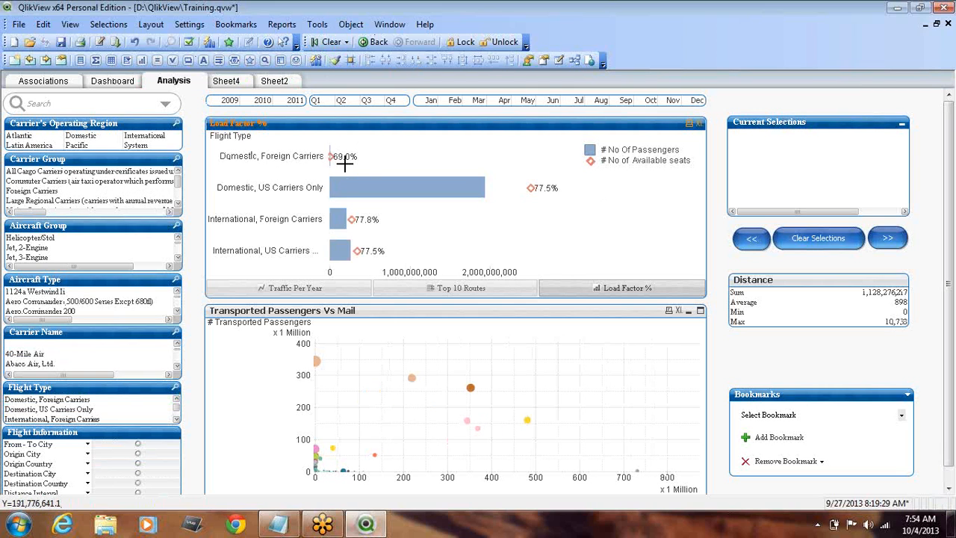
Filter Flight Type to Domestic, Foreign Carriers, compare the Dashboard gauge with the Analysis chart, and deselect the flight type
left_click(114, 82)
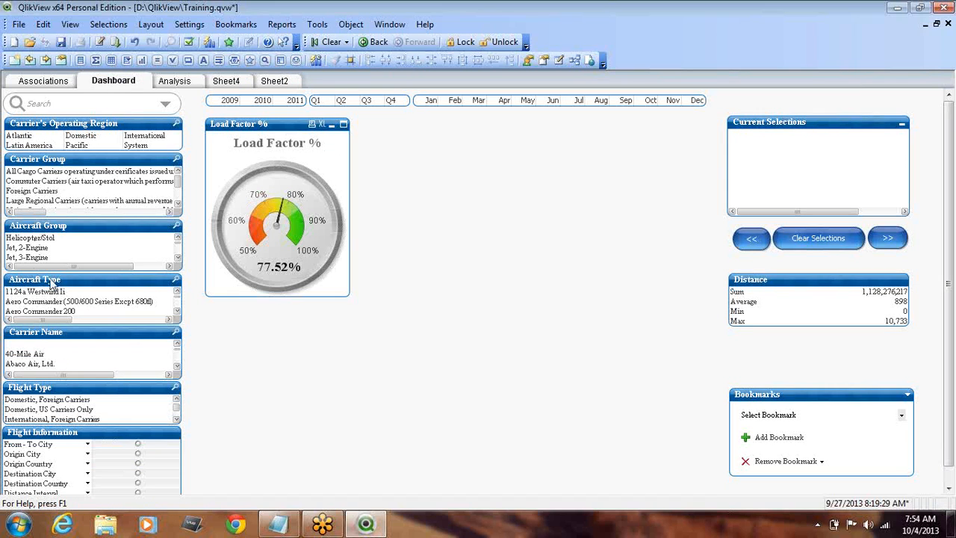
left_click(71, 400)
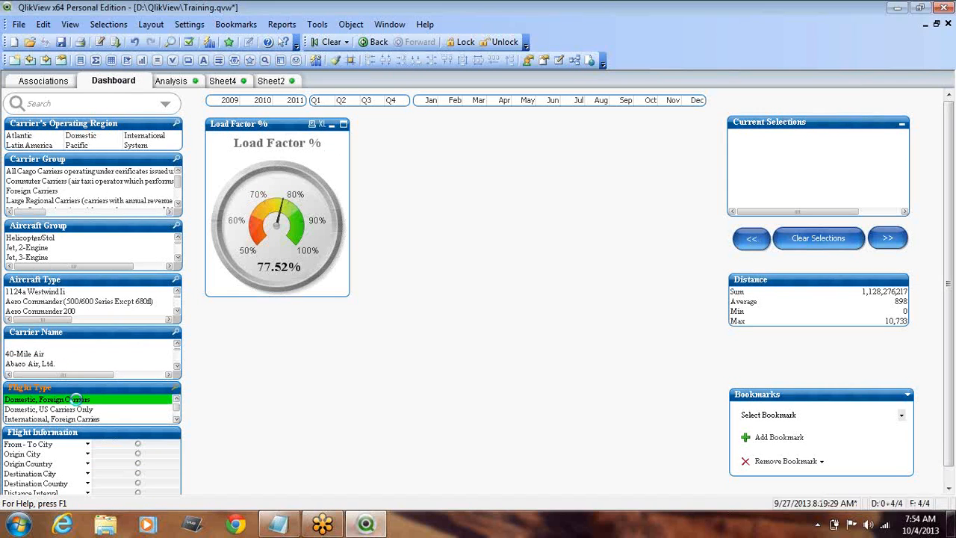
mouse_move(291, 278)
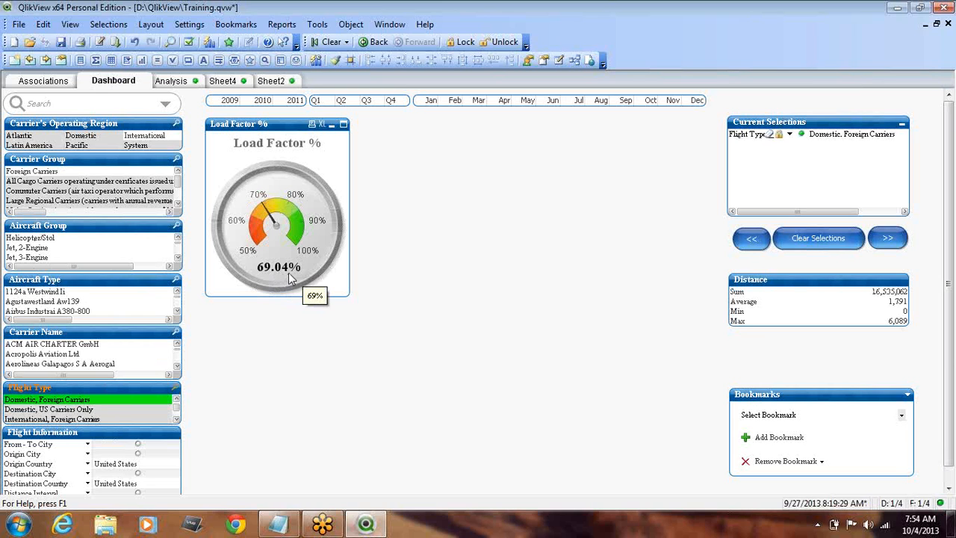
left_click(179, 81)
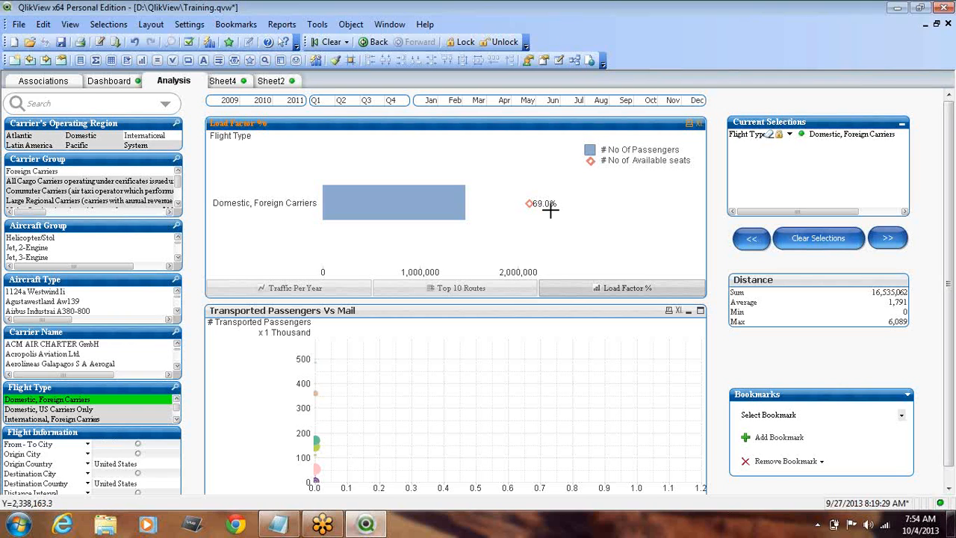
left_click(114, 81)
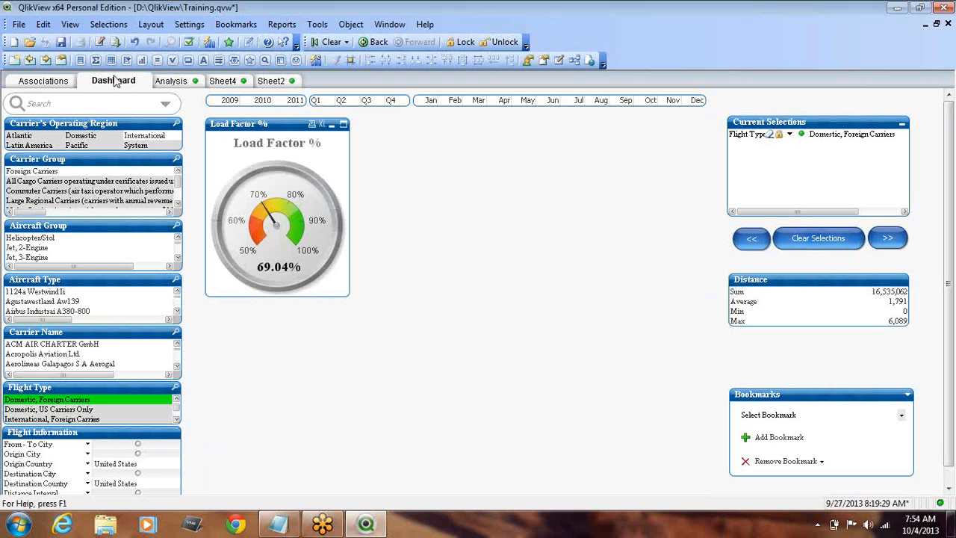
mouse_move(254, 286)
left_click(49, 401)
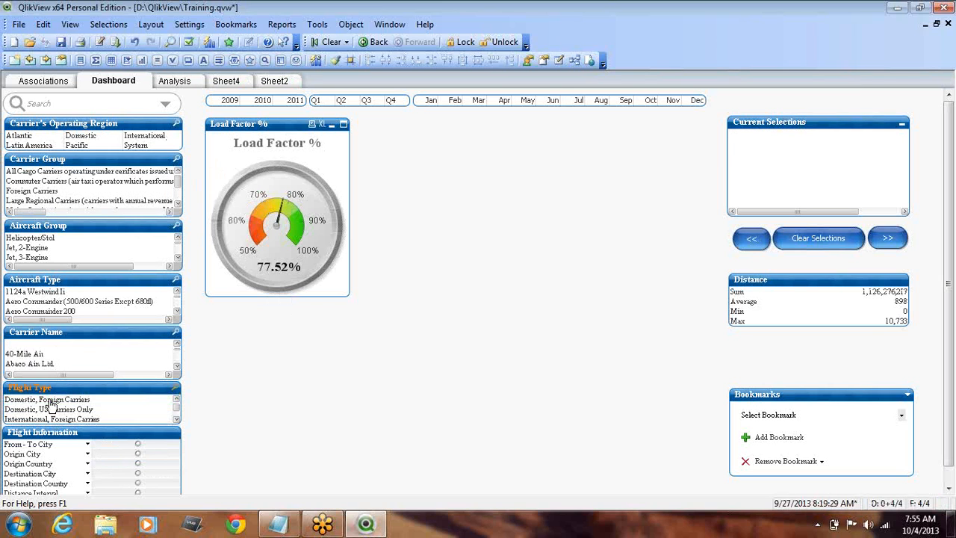
Select flight type Domestic, Foreign Carriers on the Dashboard and check its load factor for year 2009
left_click(50, 402)
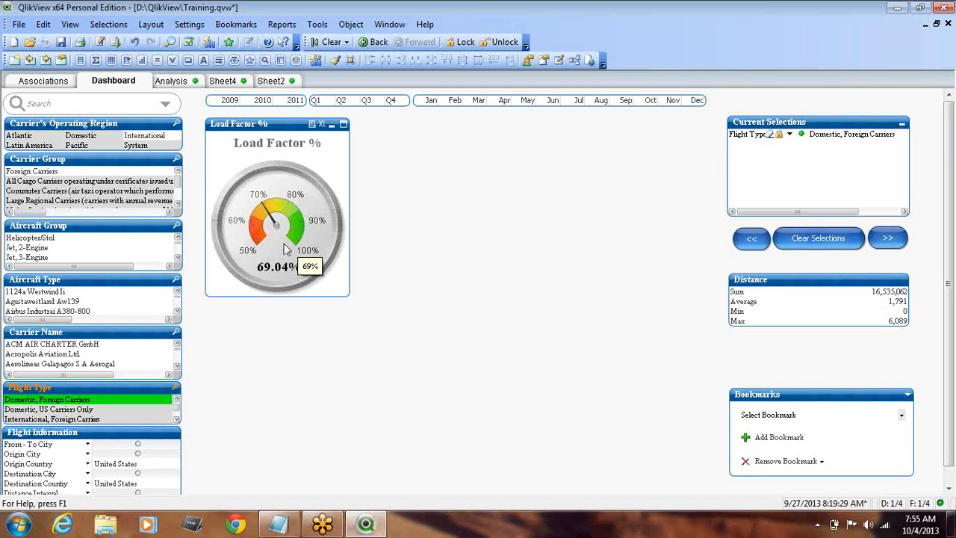
mouse_move(282, 249)
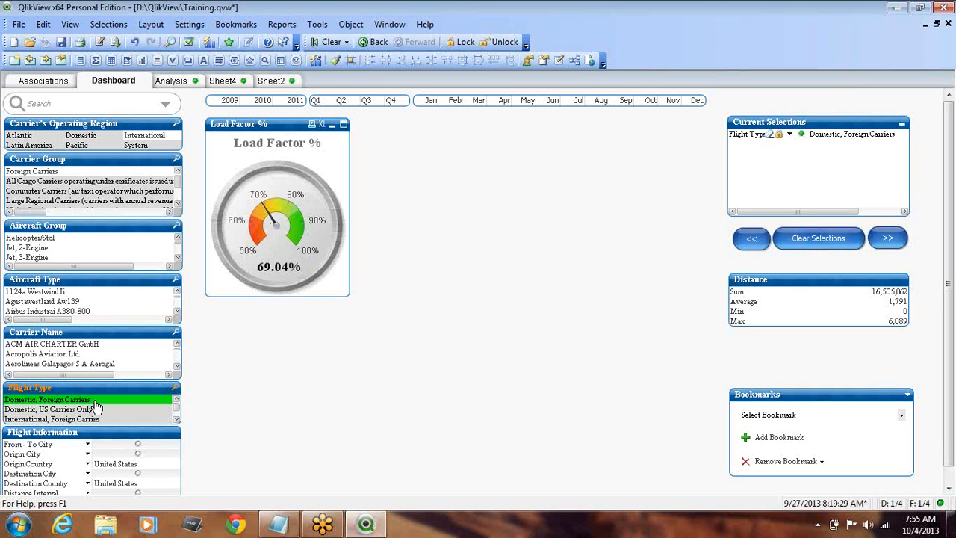
left_click(226, 102)
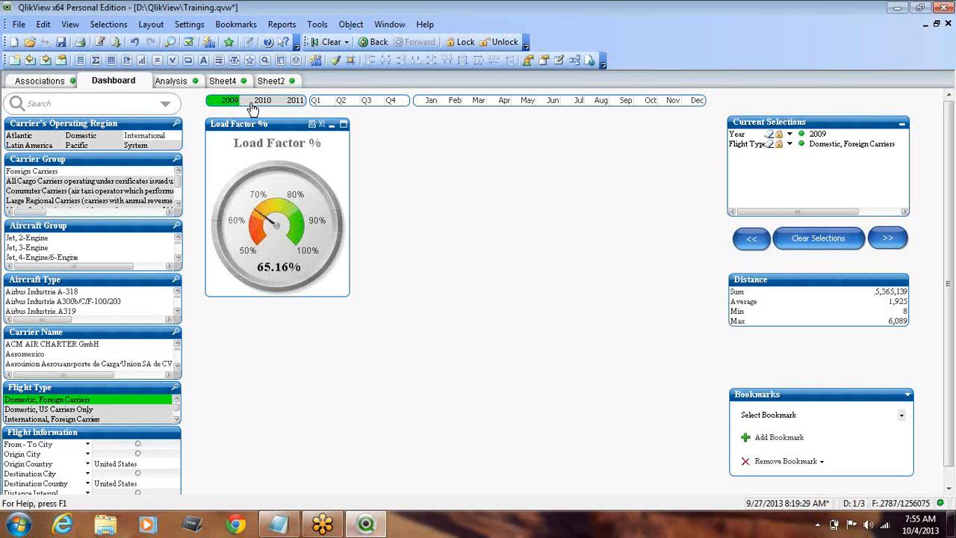
Compare the Dashboard gauge's 2009 percentage with the Load Factor % bar chart on the Analysis sheet
left_click(177, 81)
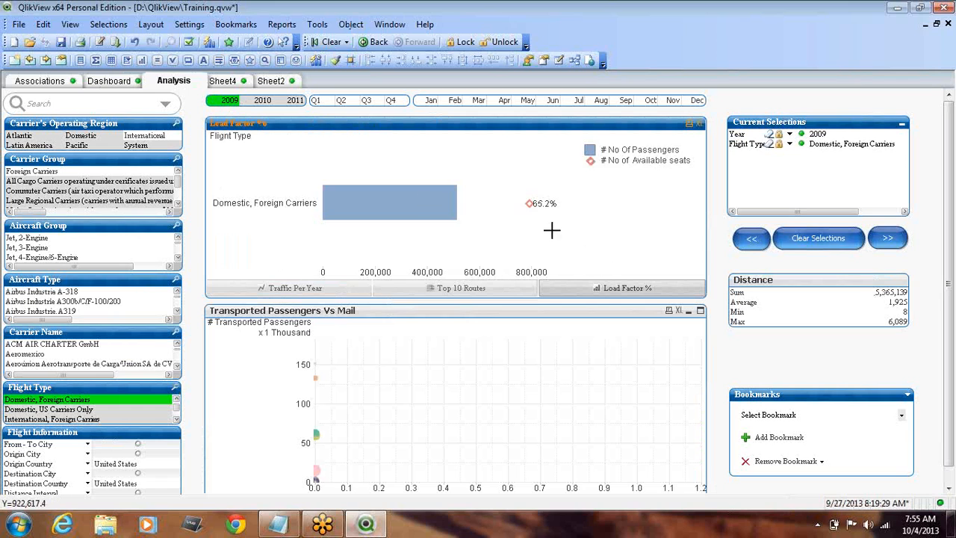
left_click(121, 81)
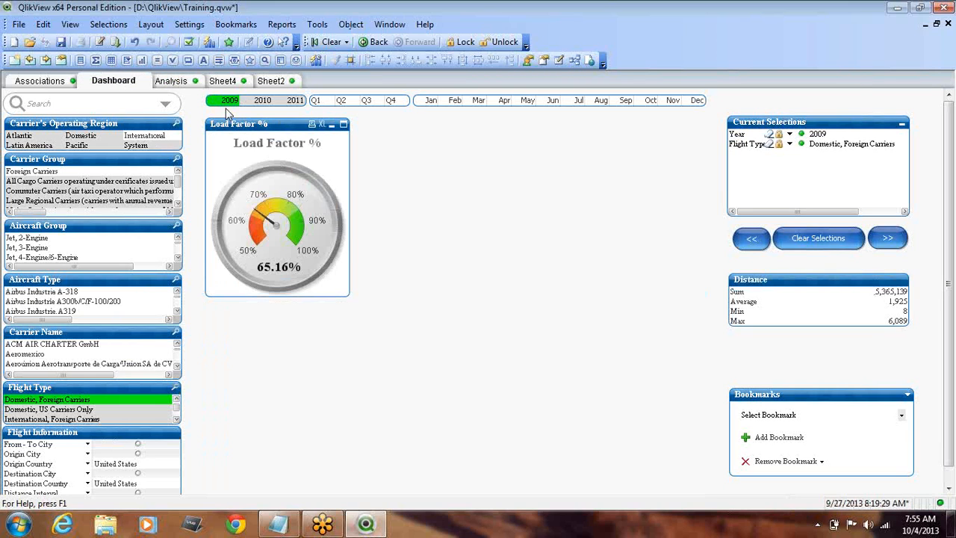
left_click(165, 82)
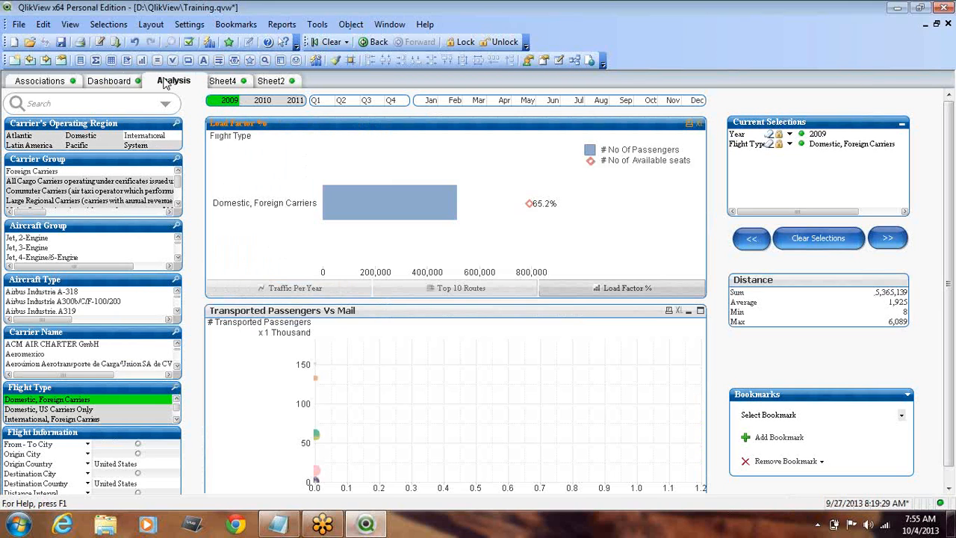
Change the year selection to 2010 on the Dashboard and compare the gauge with the Analysis sheet's load factor chart
left_click(117, 83)
left_click(261, 101)
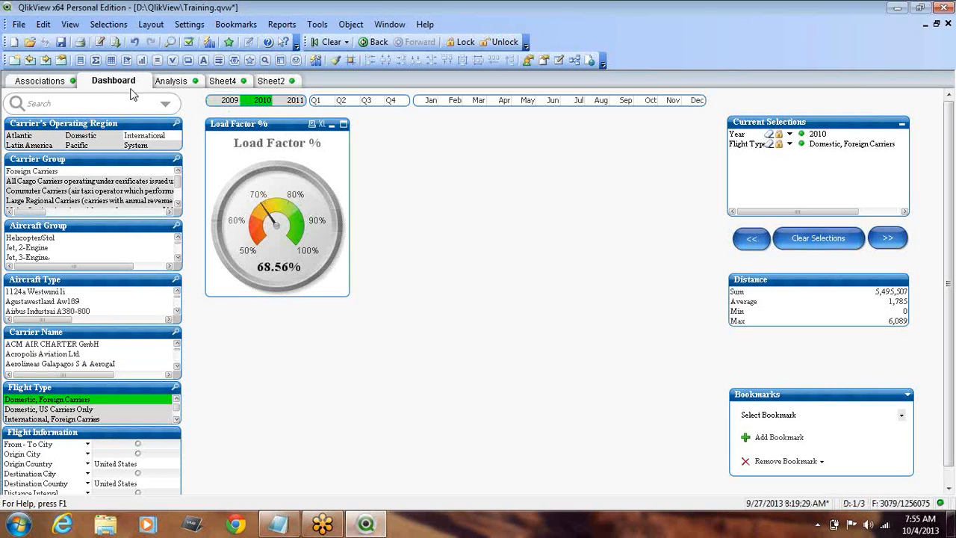
left_click(176, 84)
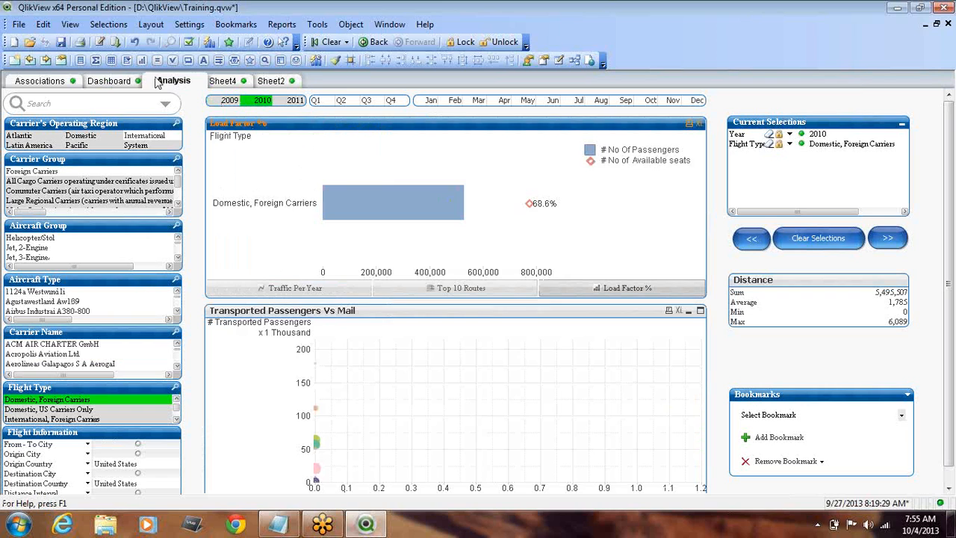
left_click(116, 82)
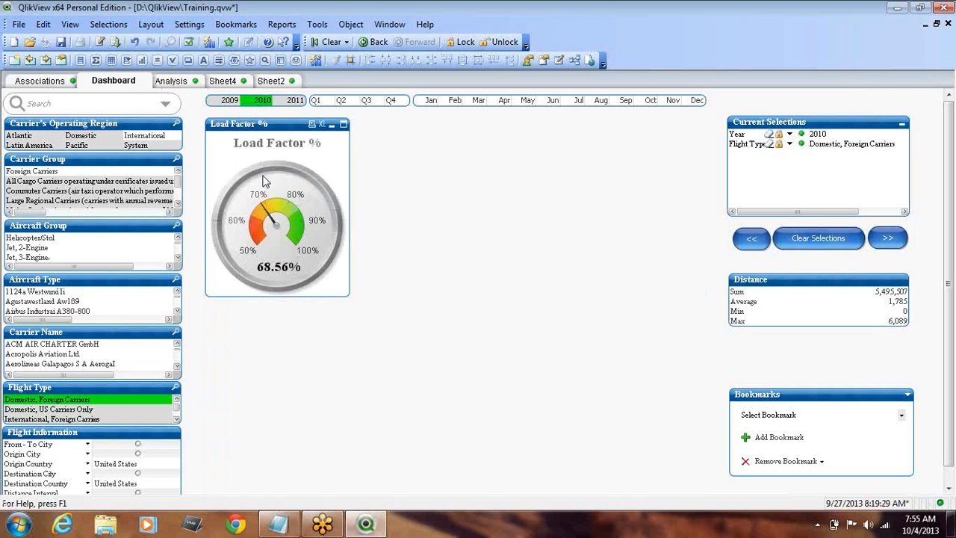
Select year 2011, compare the gauge with the Analysis chart, and clear all selections on the Dashboard
left_click(295, 101)
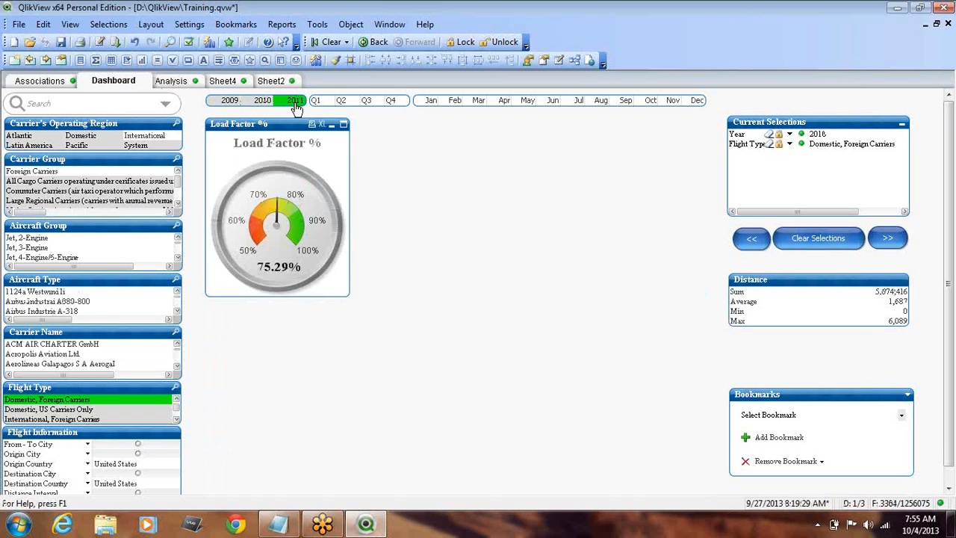
left_click(174, 83)
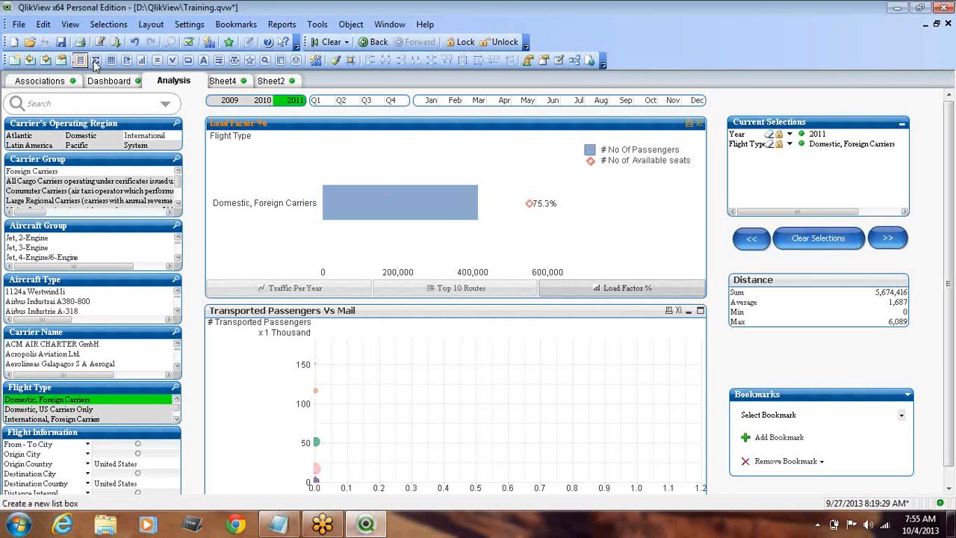
left_click(114, 83)
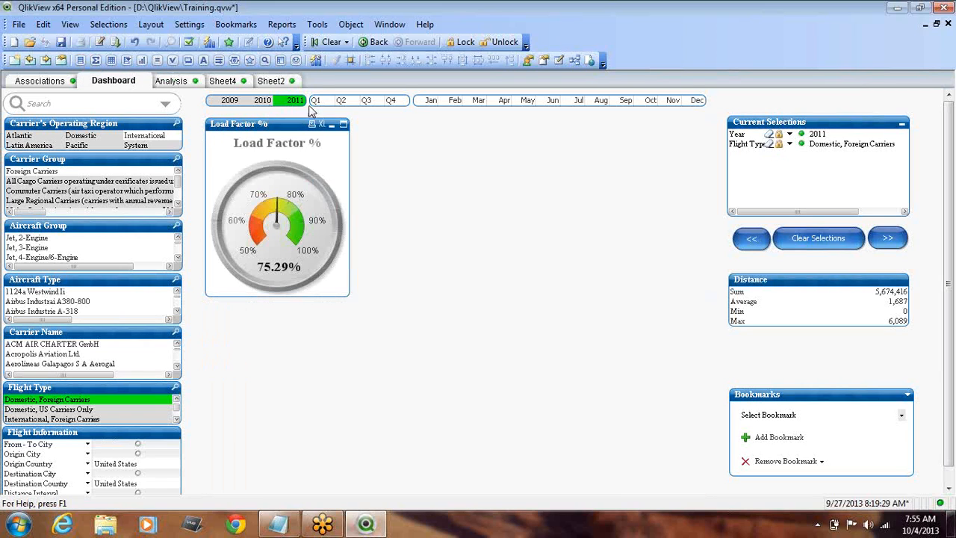
left_click(326, 43)
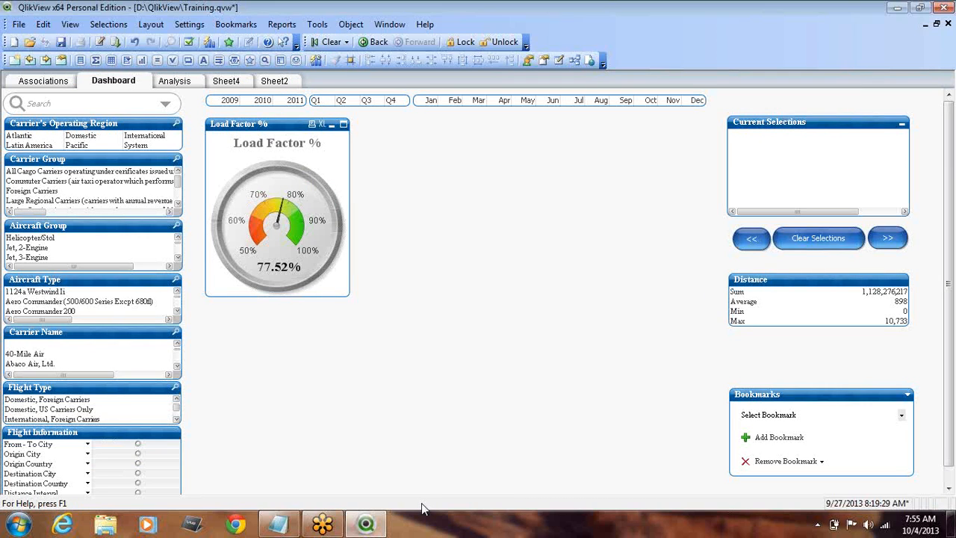
In the QV_Class Notes Notepad file, move "performed Vs Scheduled Flights, Airtime %" to its own line below Load Factor %, without the leading comma
mouse_move(288, 523)
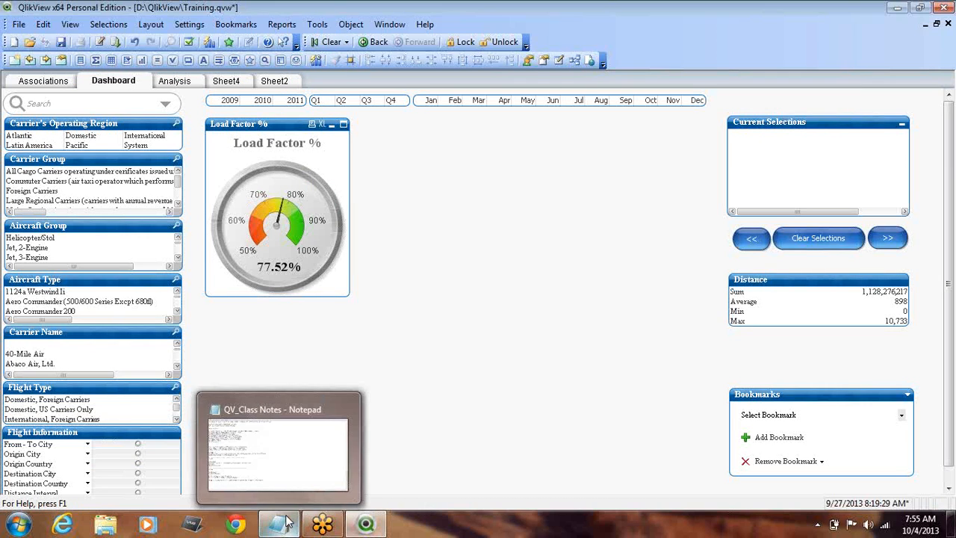
left_click(366, 526)
left_click(366, 526)
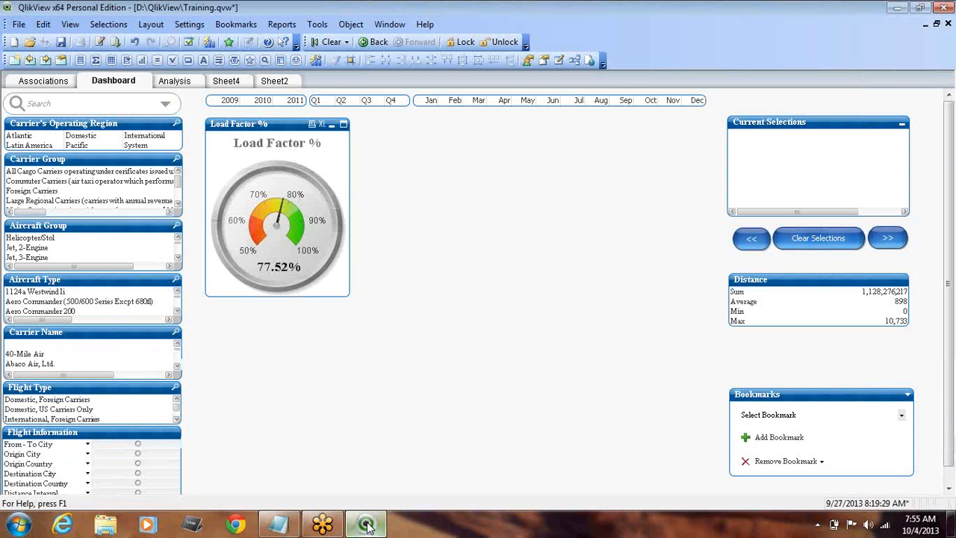
left_click(276, 522)
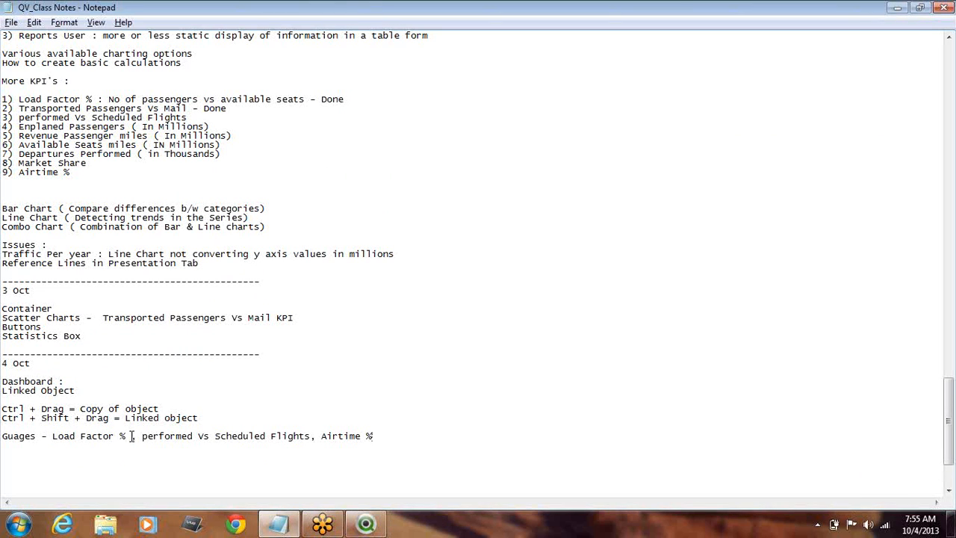
left_click_drag(131, 436, 386, 442)
key("ctrl+c")
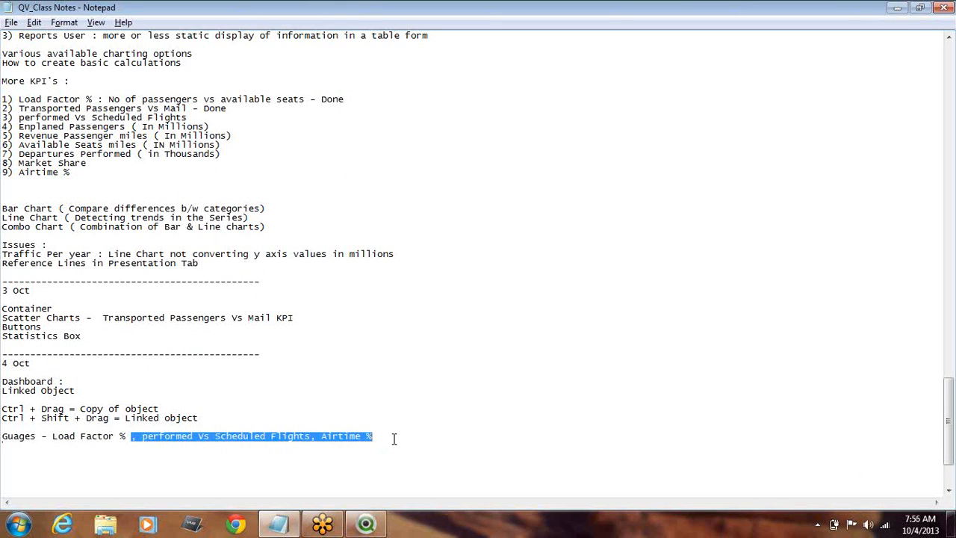
key("Delete")
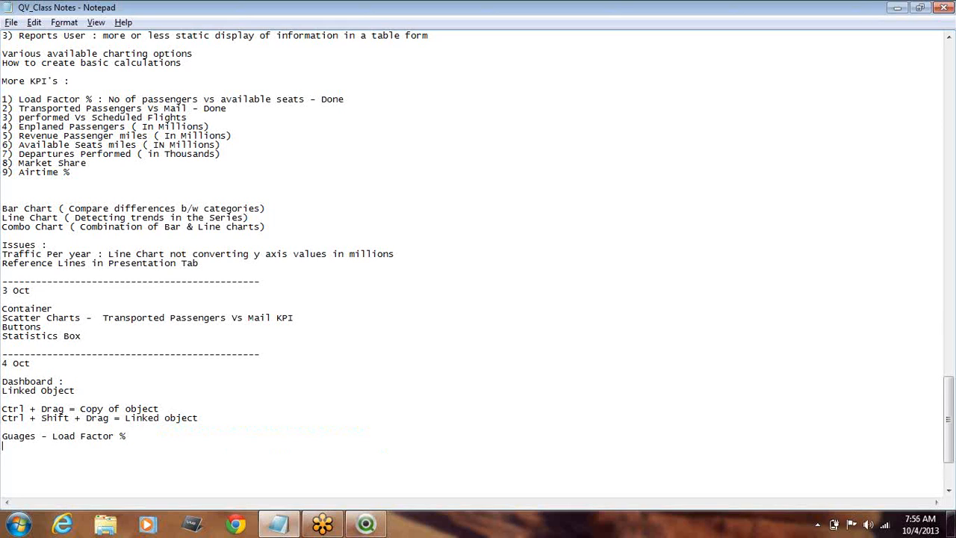
key("ctrl+v")
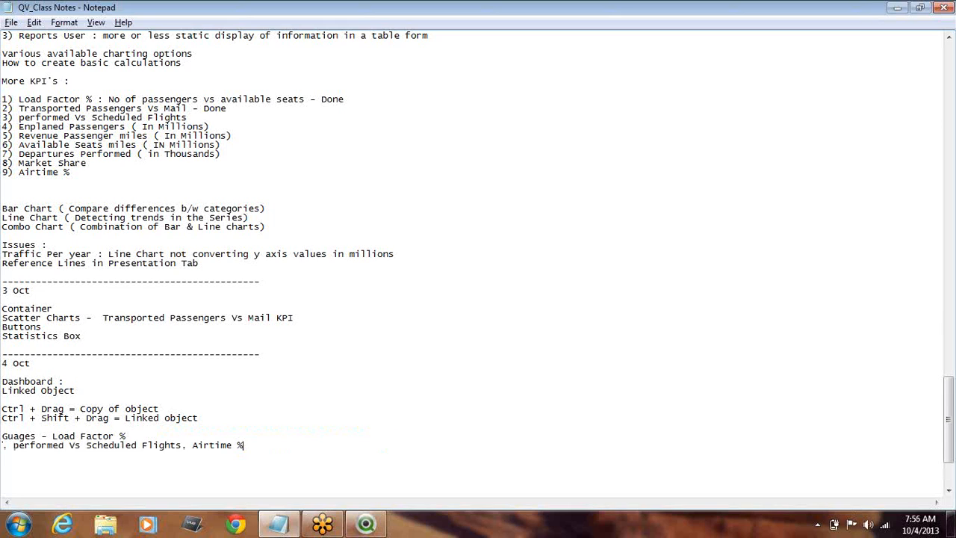
key("Delete")
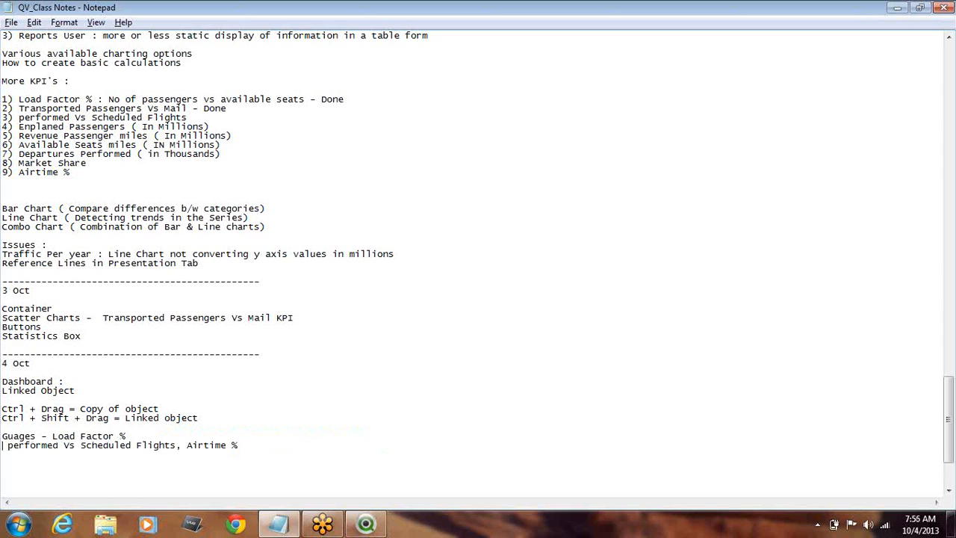
Copy the "Guages - " prefix to the start of the "performed Vs Scheduled Flights" line
key("ctrl+shift+Right")
key("ctrl+shift+Right")
key("ctrl+c")
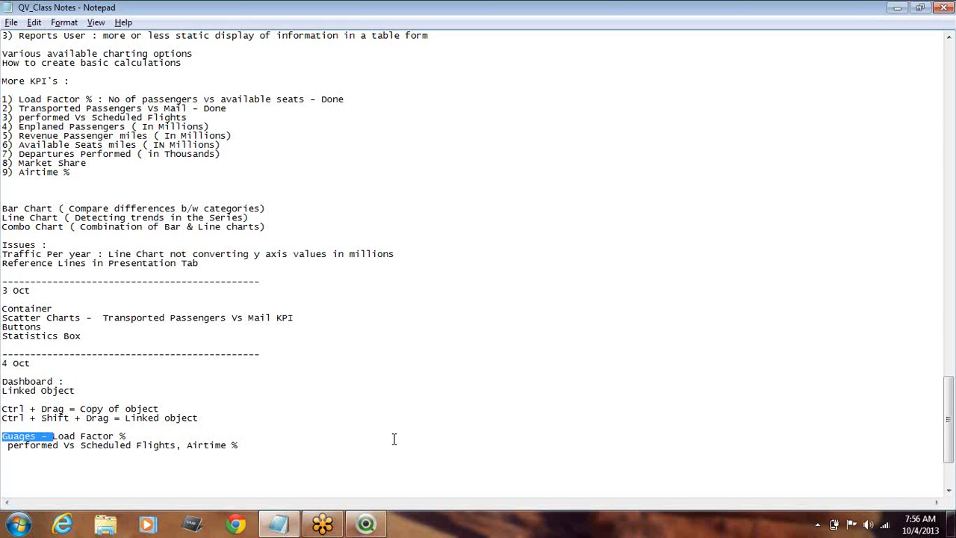
key("Down")
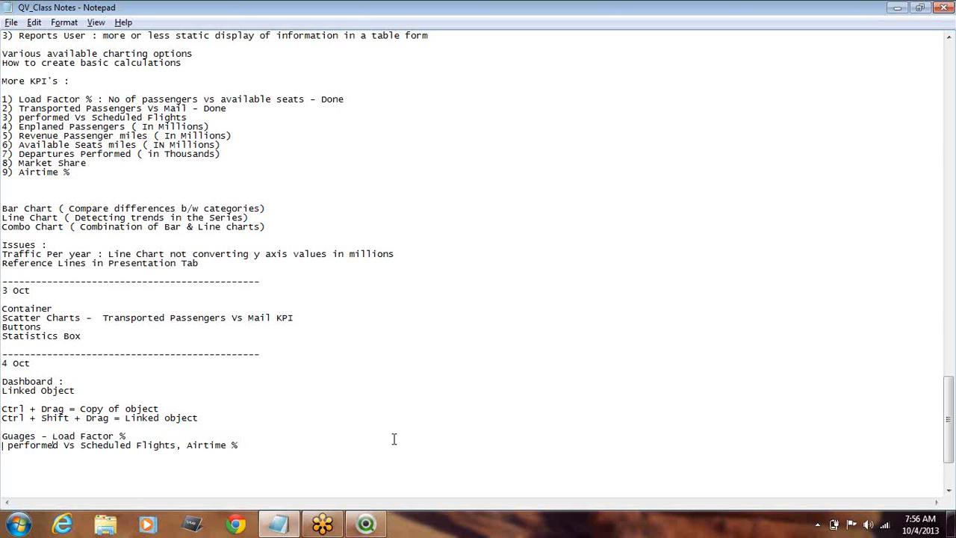
key("ctrl+v")
key("Delete")
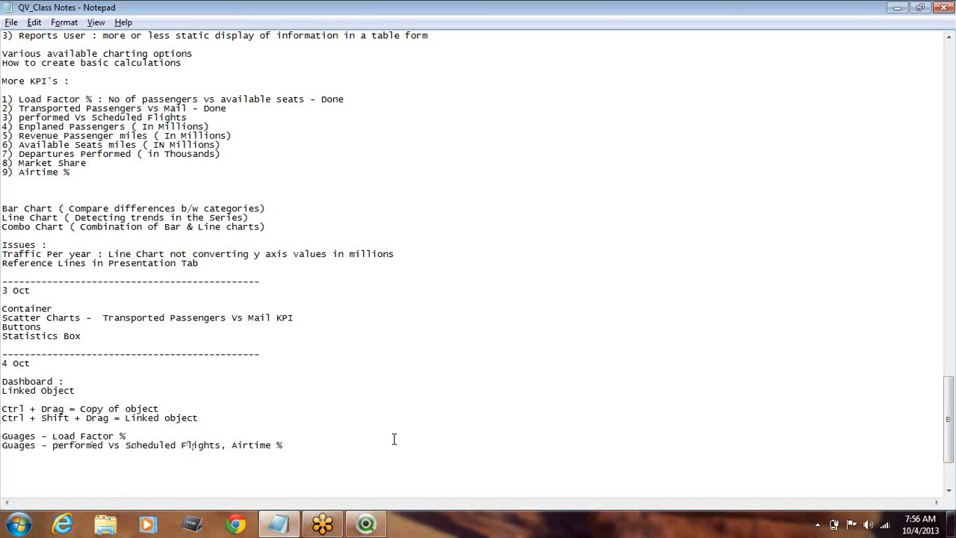
Split "Airtime %" onto a separate line prefixed with "Guages - ", removing the comma and extra space
key("BackSpace")
key("Return")
key("ctrl+v")
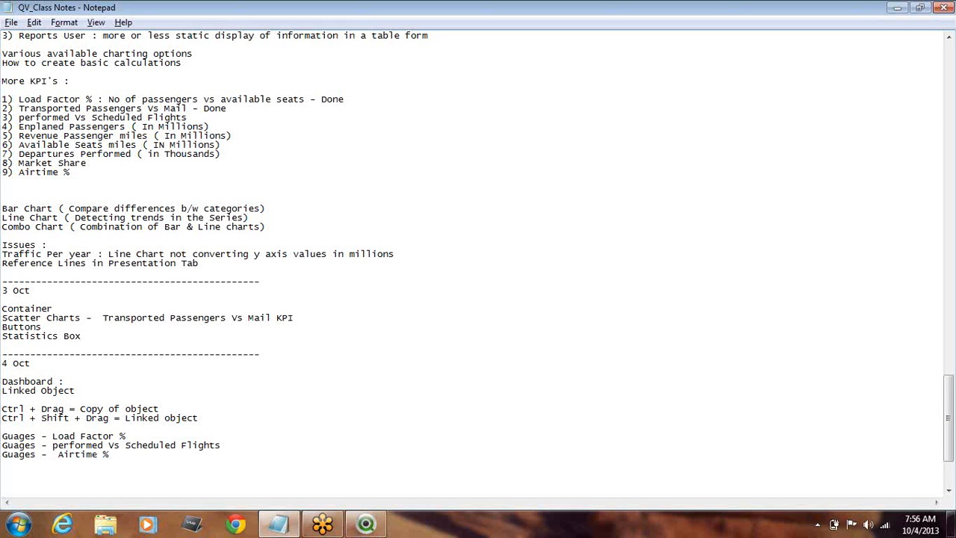
key("Delete")
Mark the "Guages - Load Factor %" line with "- Done" and save the notes
type("- Done")
left_click(11, 23)
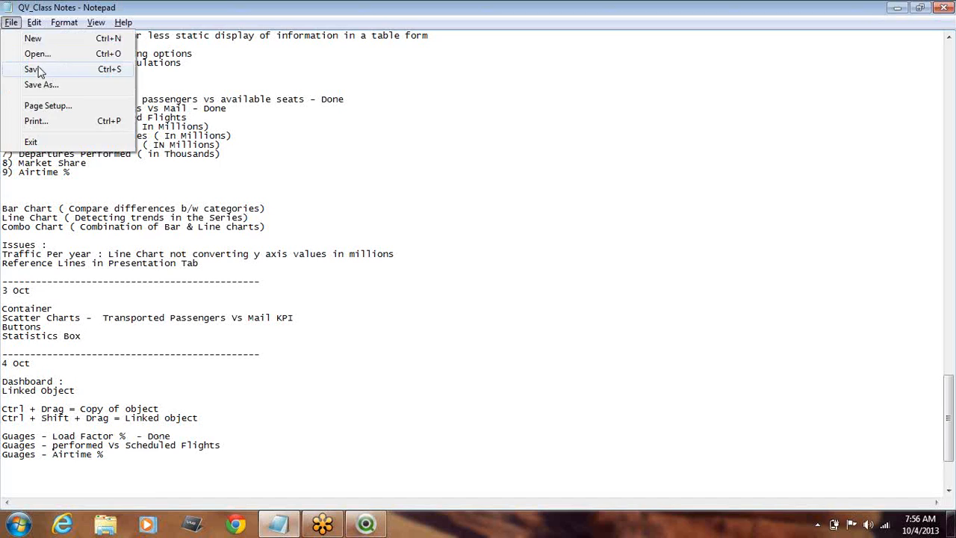
left_click(33, 70)
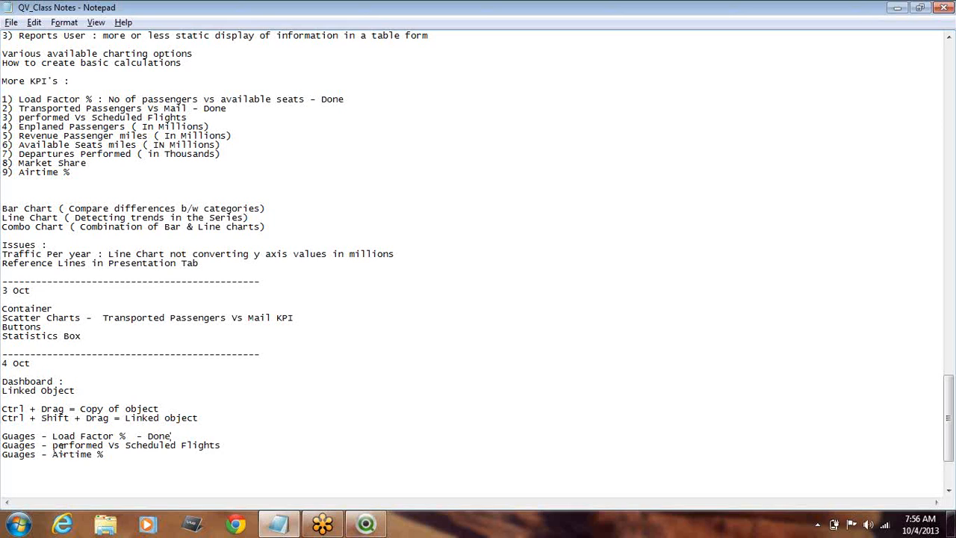
Review the "performed Vs Scheduled Flights" entry in the notes and switch back to the QlikView Dashboard
left_click_drag(234, 446, 82, 446)
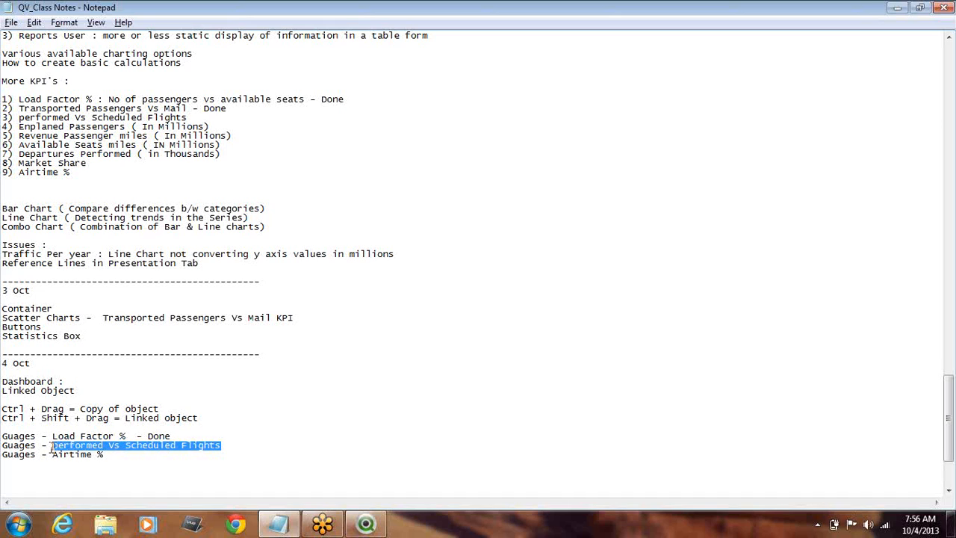
left_click(271, 451)
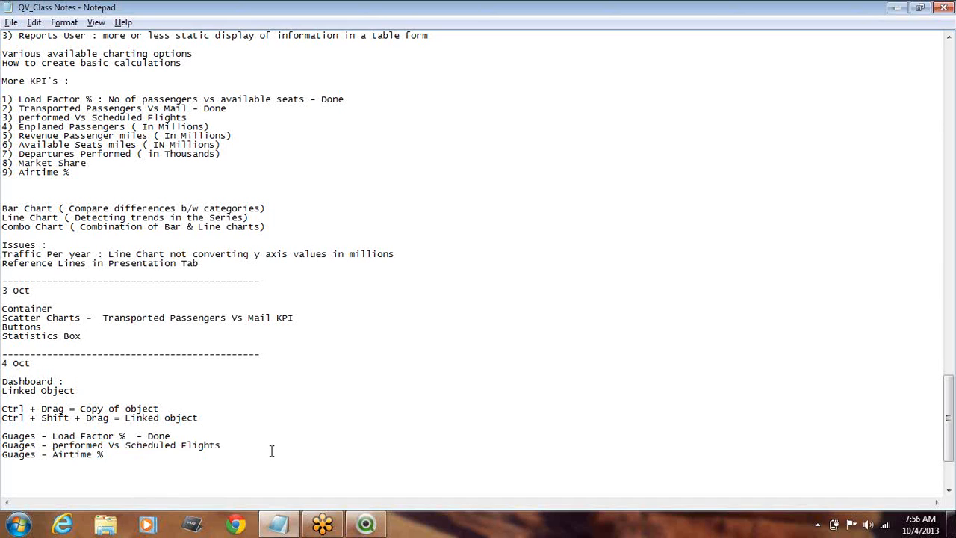
key("alt+Tab")
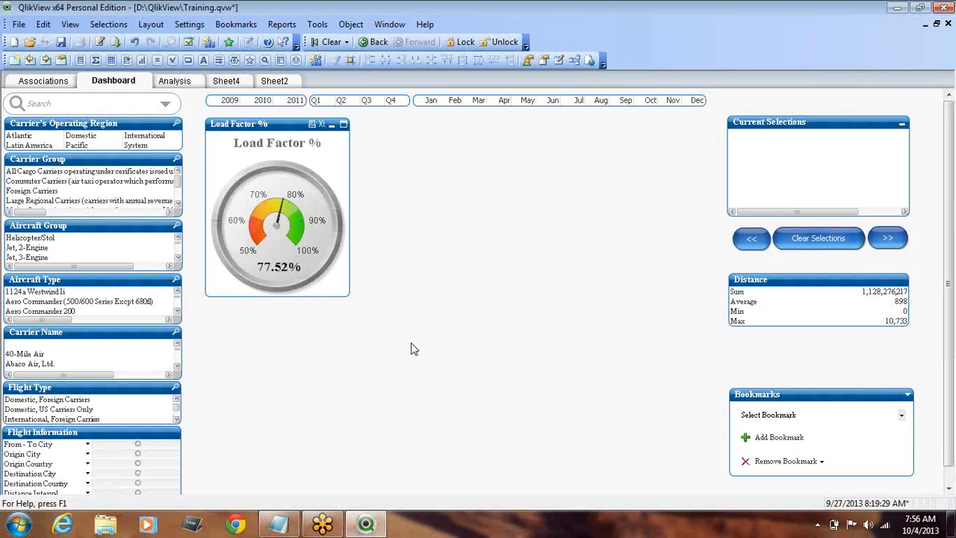
key("alt+Tab")
key("alt+Tab")
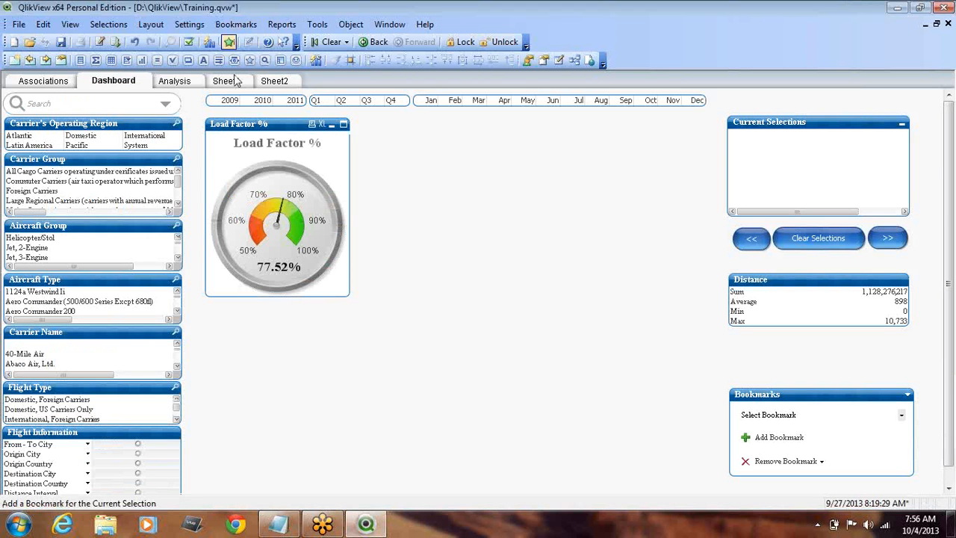
Clone the Load Factor % gauge and place the copy directly to the right of the original
right_click(292, 129)
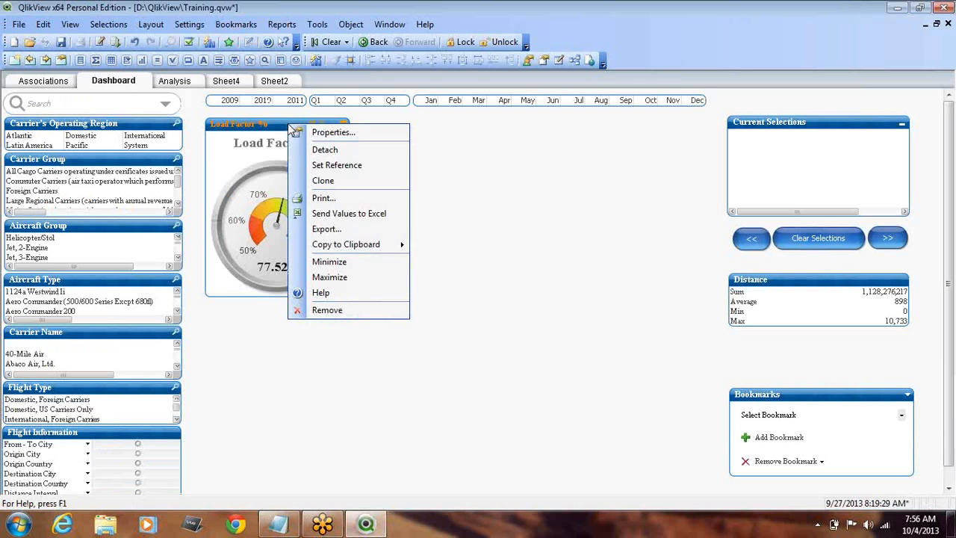
left_click(356, 188)
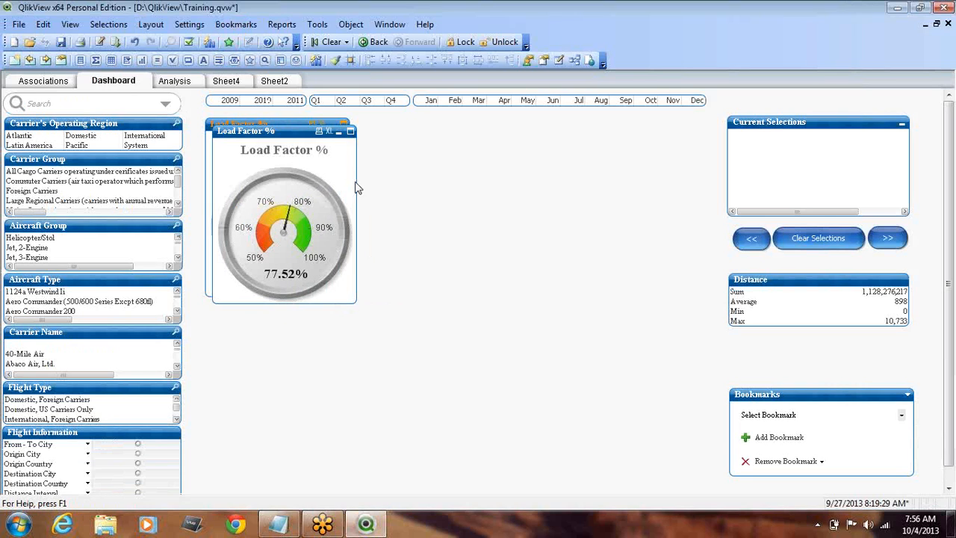
mouse_move(290, 135)
left_mouse_down()
mouse_move(443, 138)
mouse_move(440, 131)
left_mouse_up()
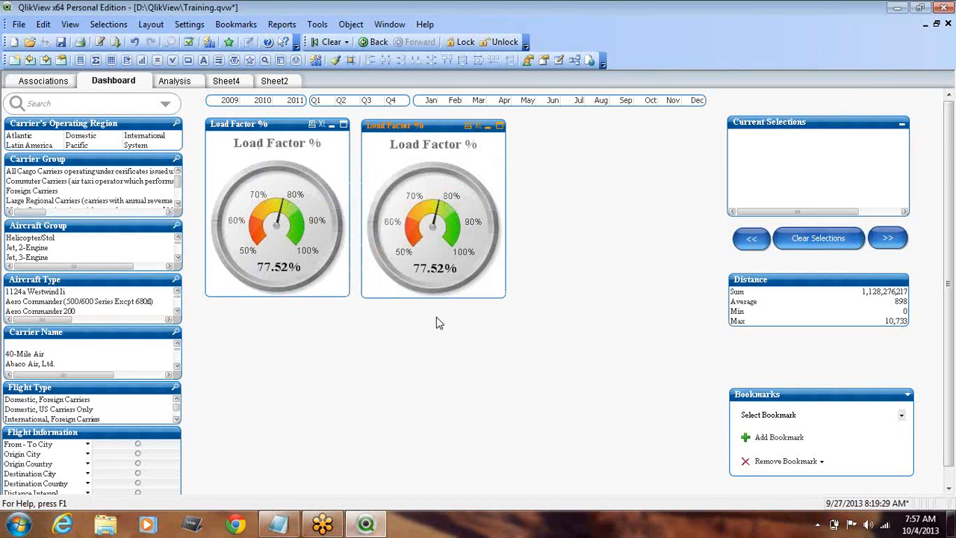
Clone the second Load Factor % gauge and place the new copy to its right, completing a row of three
right_click(427, 133)
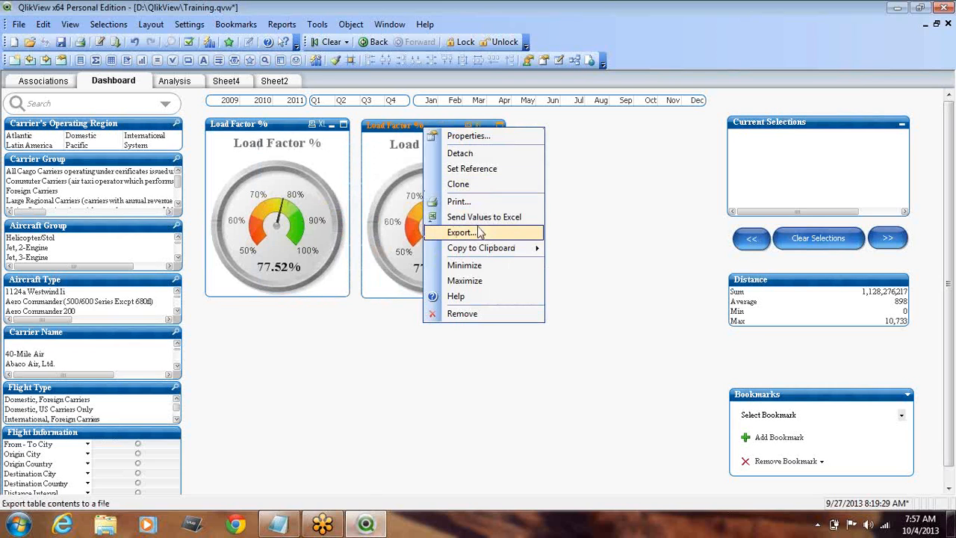
left_click(476, 185)
left_click_drag(458, 134, 604, 127)
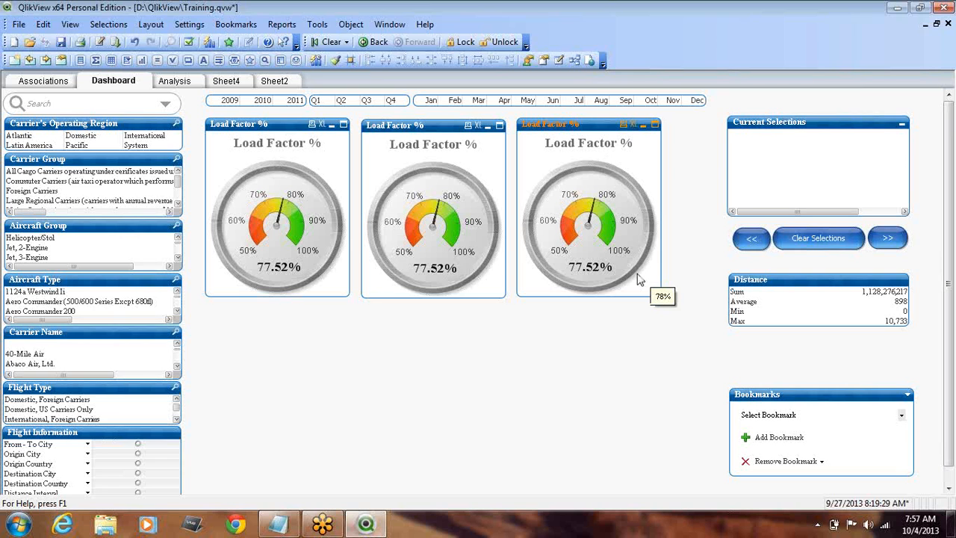
Check the gauge list in the Notepad notes against the three Dashboard gauges and return to QlikView
key("alt+Tab")
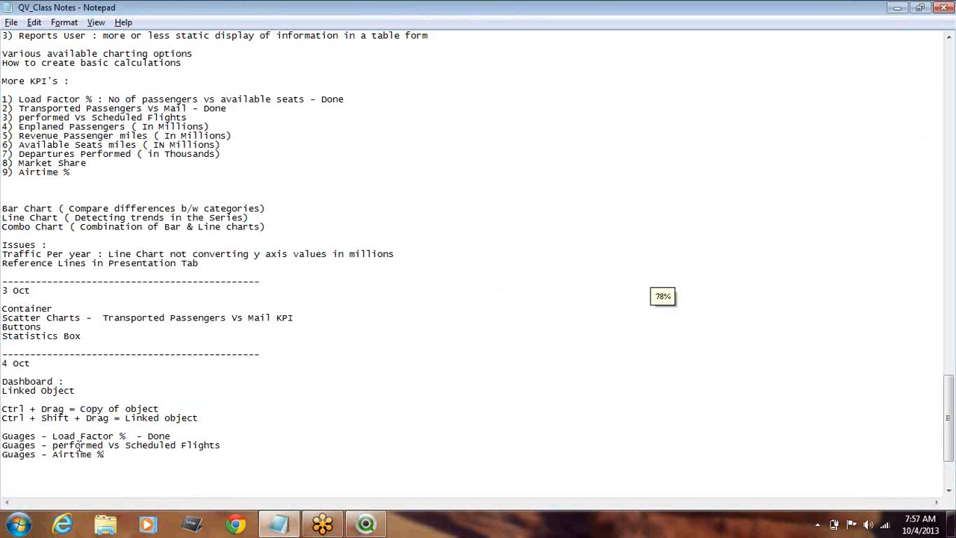
key("alt+Tab")
key("alt+Tab")
key("alt+Tab")
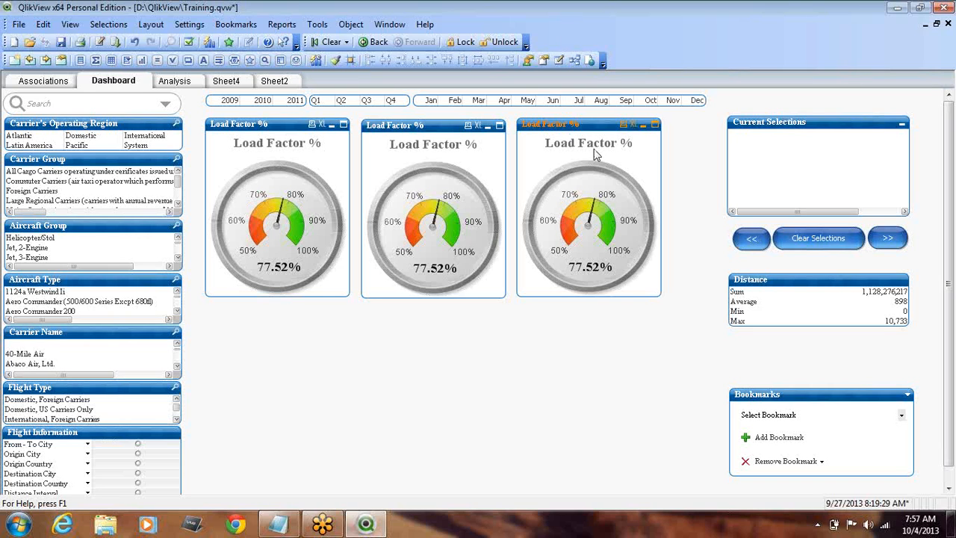
right_click(273, 131)
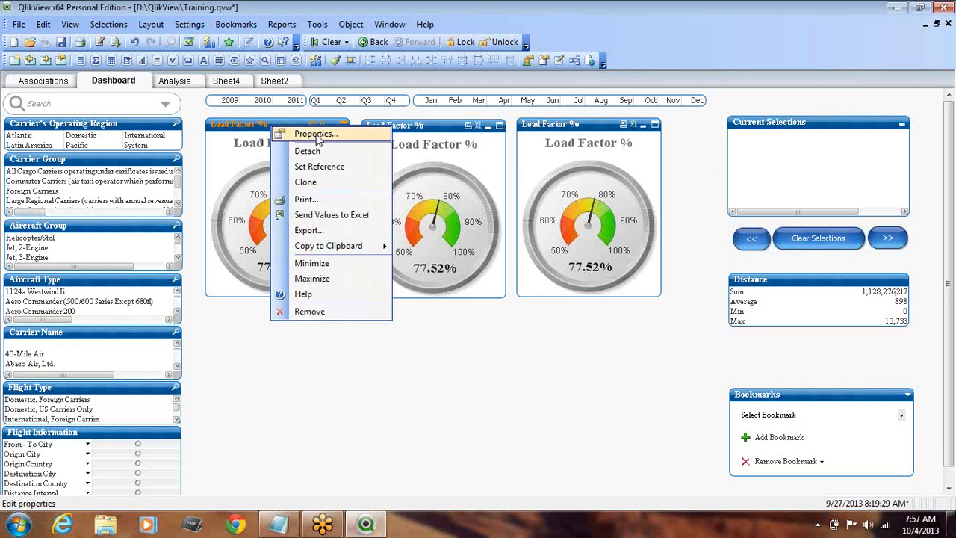
left_click(303, 133)
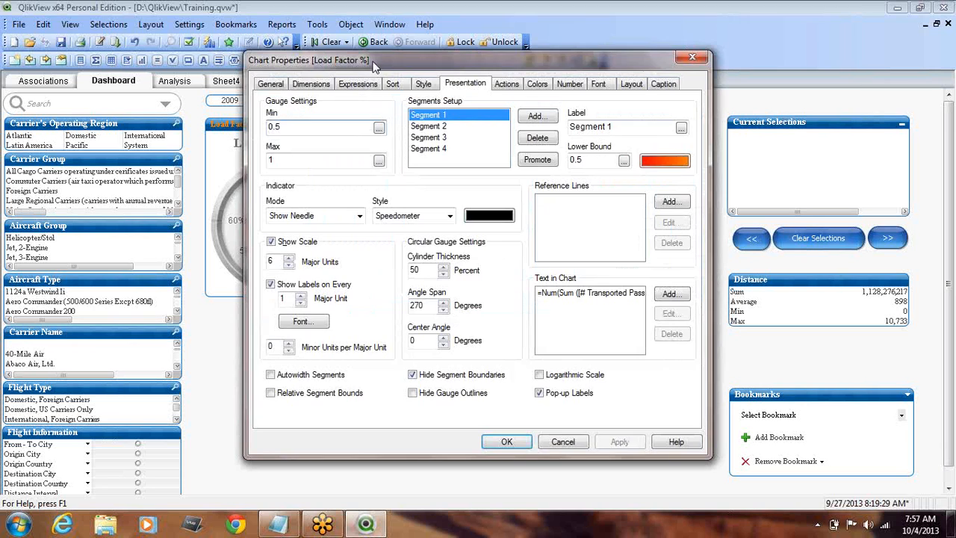
left_click(693, 56)
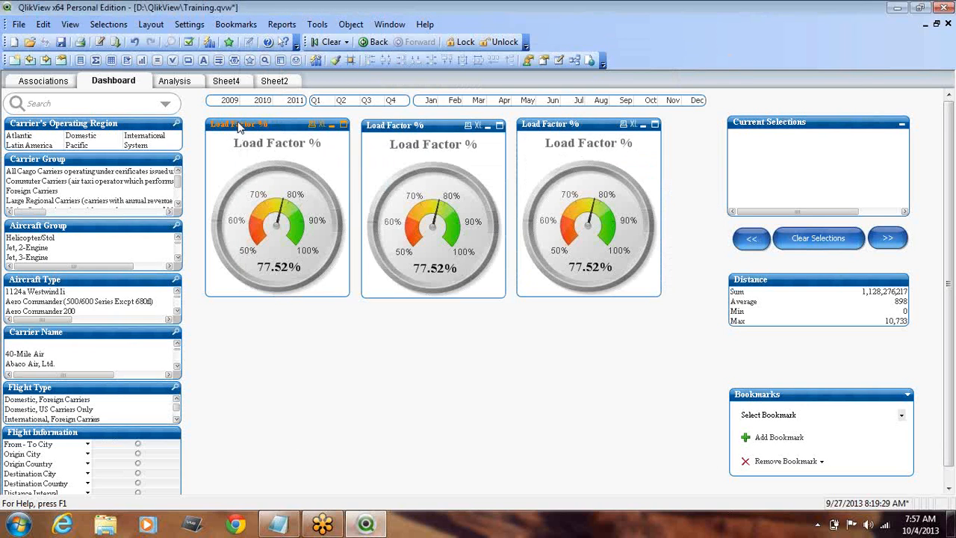
Hide the caption of the first Load Factor % gauge
right_click(288, 125)
left_click(318, 131)
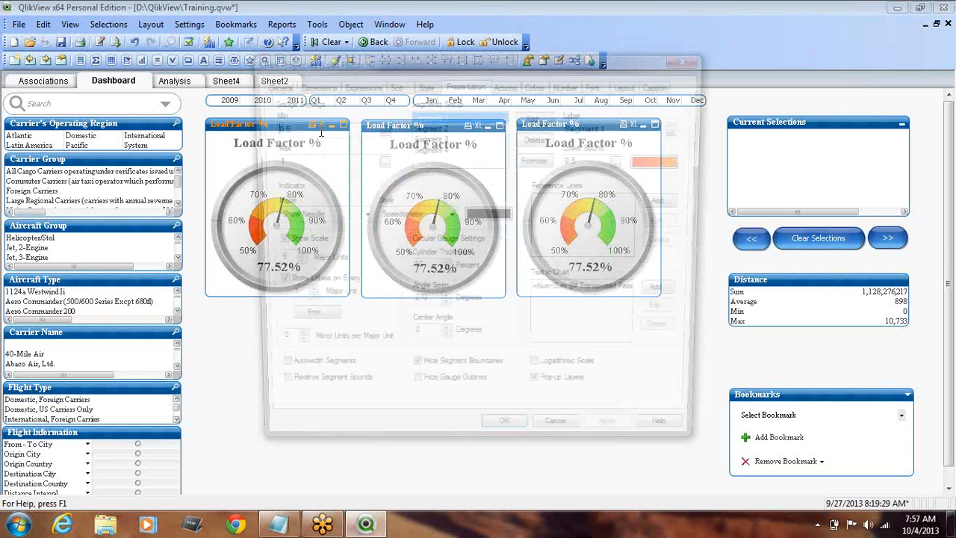
left_click(270, 84)
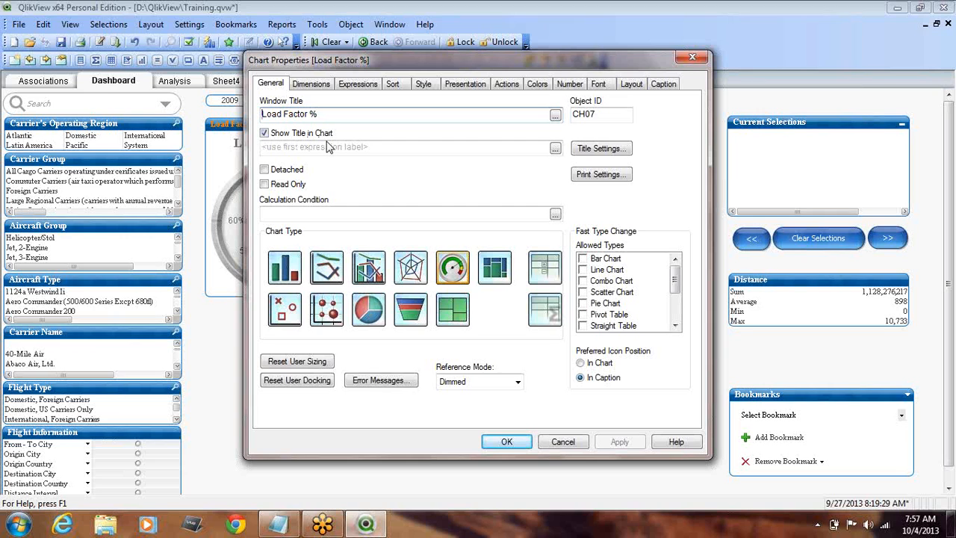
left_click(663, 84)
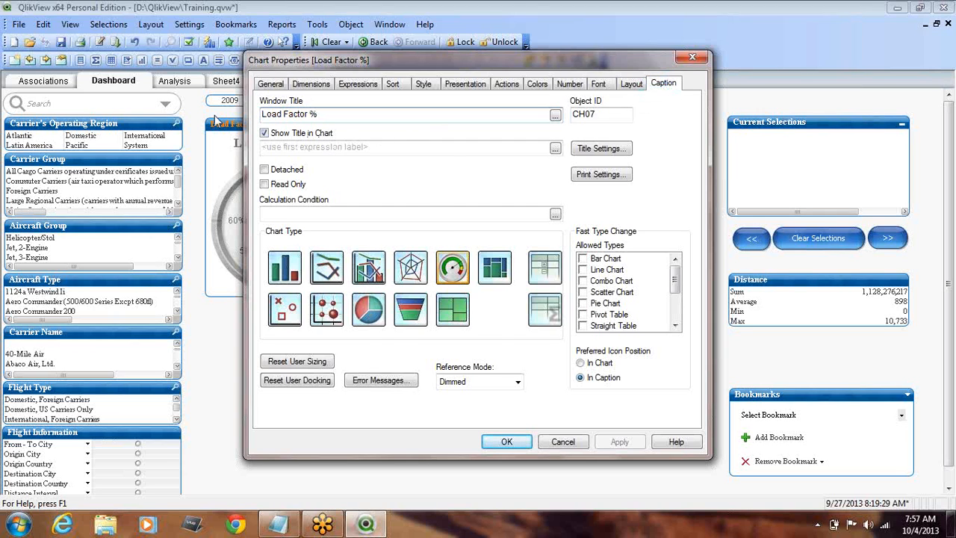
left_click(272, 102)
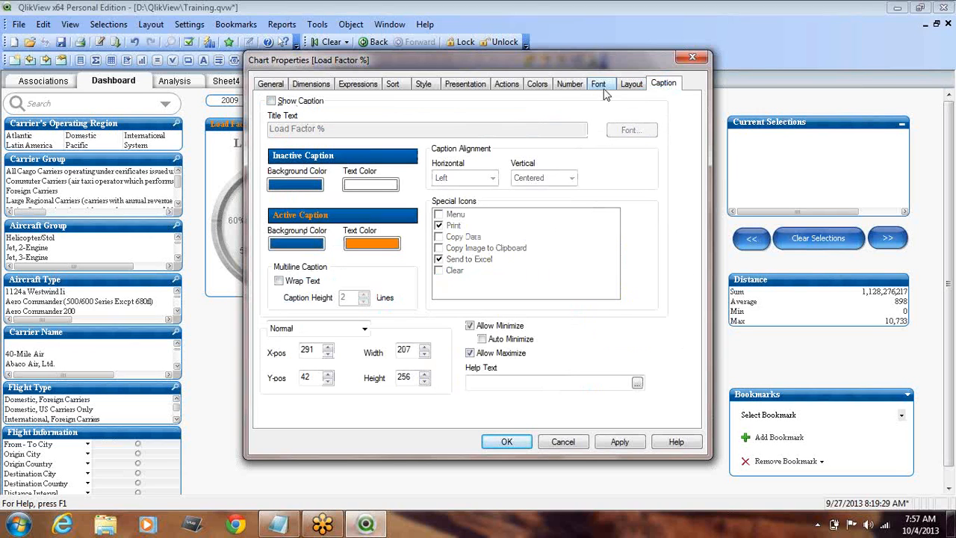
left_click(610, 443)
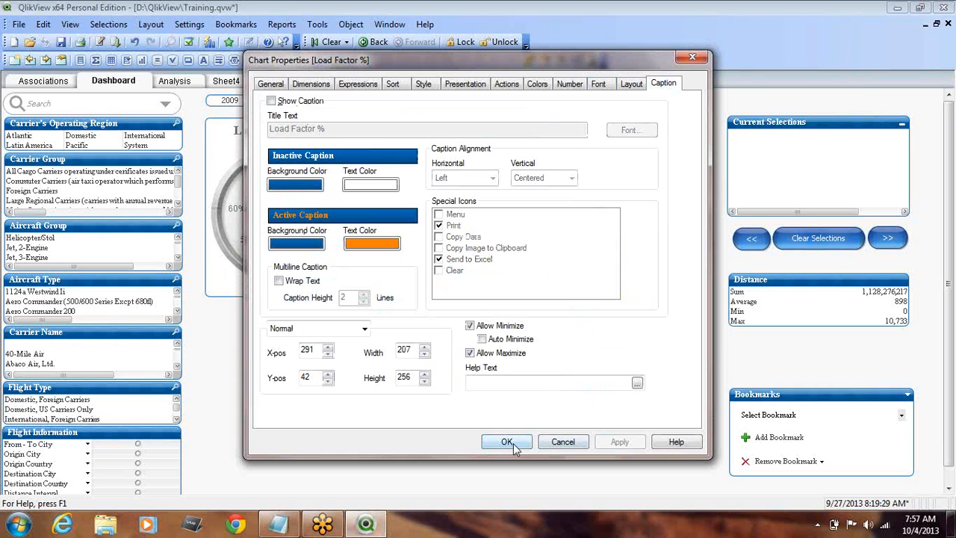
left_click(508, 442)
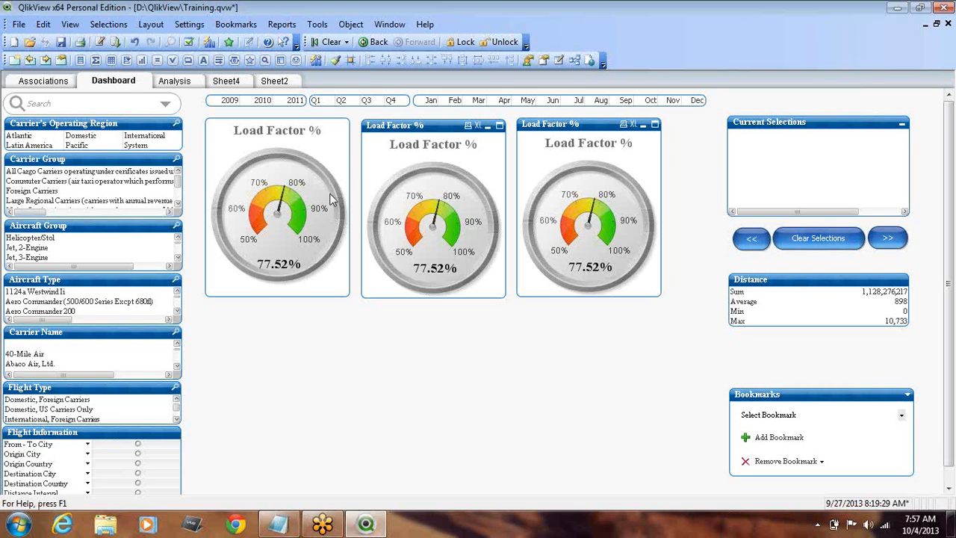
Set the first gauge's frame background transparency to 100%
right_click(327, 142)
left_click(348, 151)
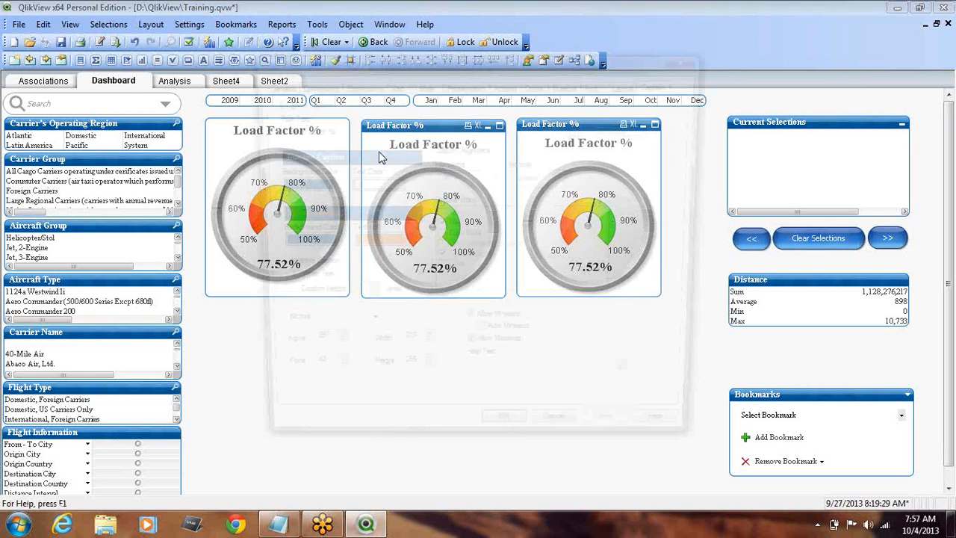
left_click(632, 86)
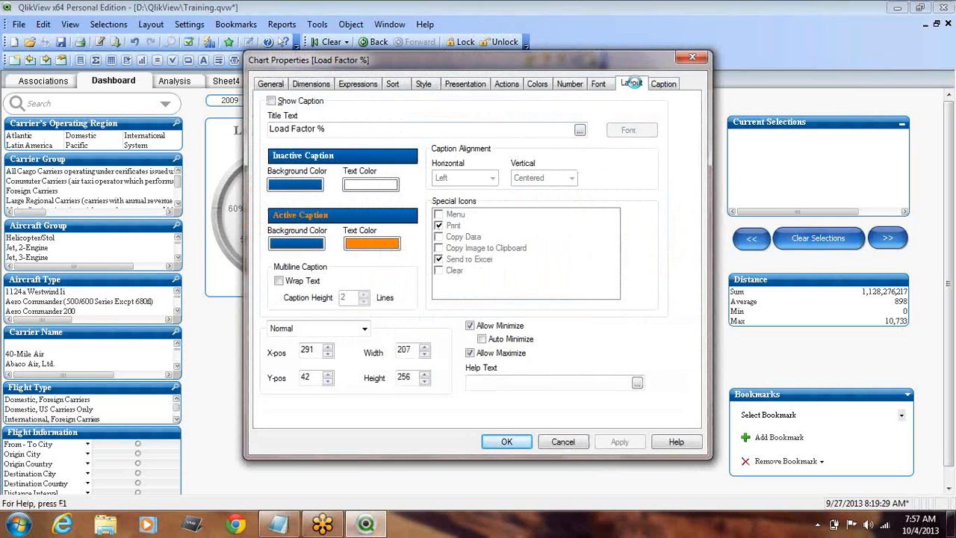
left_click(465, 82)
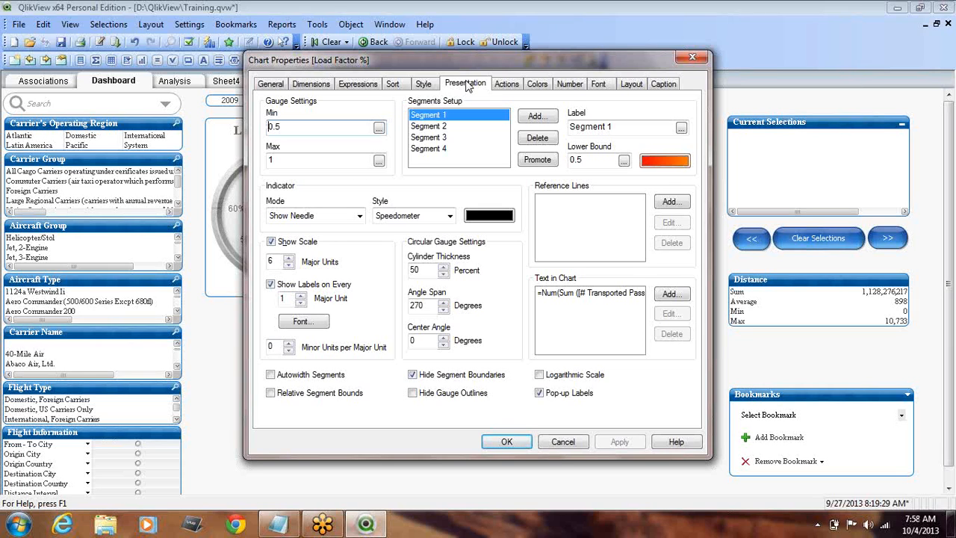
left_click(538, 85)
left_click_drag(394, 404, 483, 402)
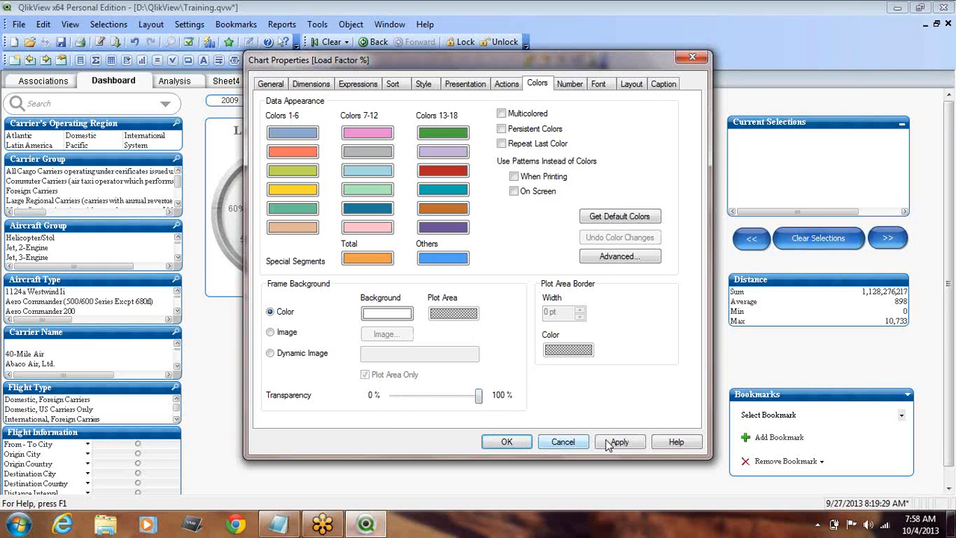
left_click_drag(496, 65, 521, 65)
left_click(642, 442)
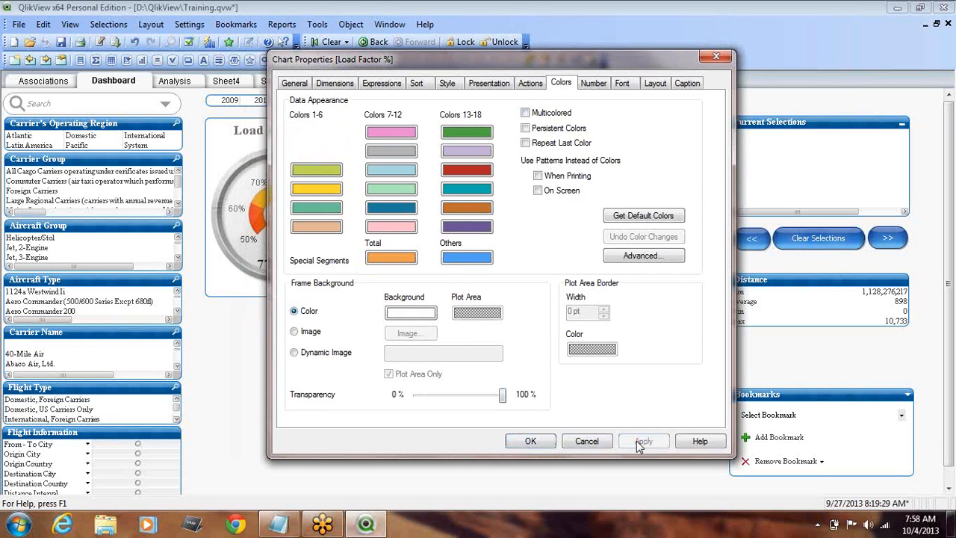
left_click(518, 442)
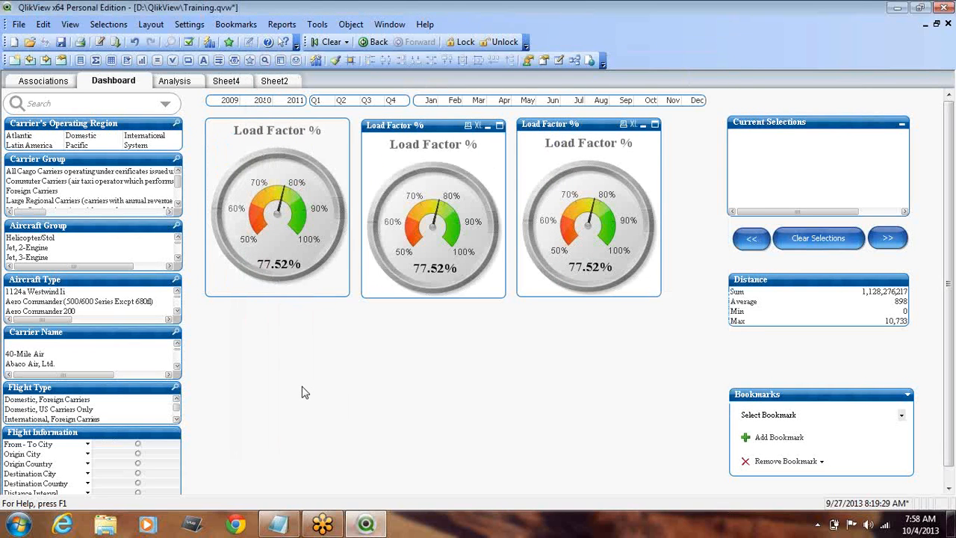
Remove the border from the first Load Factor % gauge
right_click(328, 123)
left_click(347, 130)
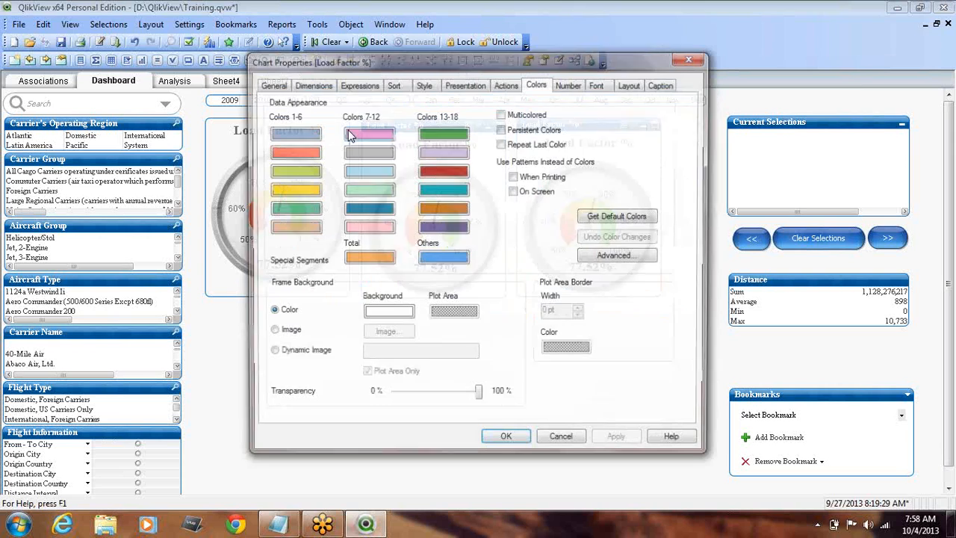
left_click(630, 86)
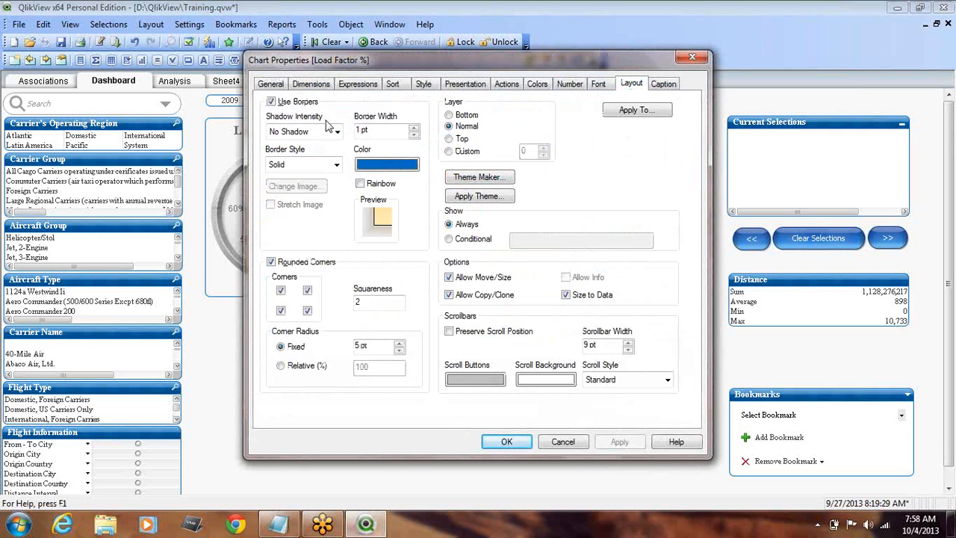
left_click(636, 443)
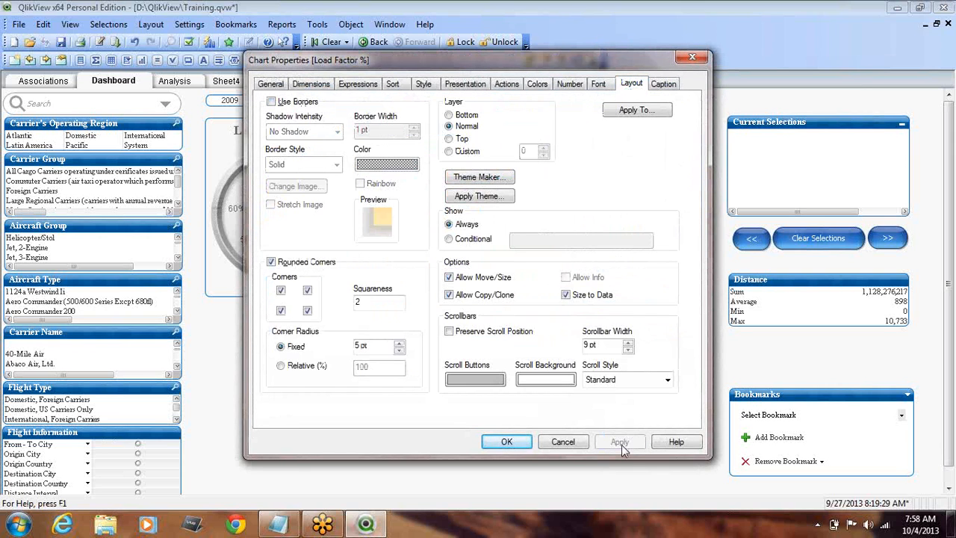
left_click(506, 441)
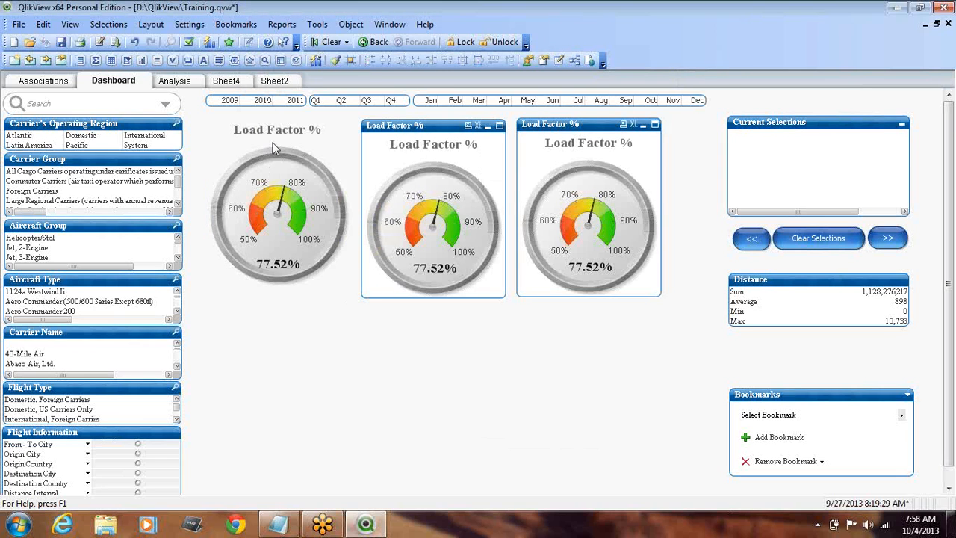
Try to shift the title inside the first gauge slightly, and undo the move
key("ctrl+shift")
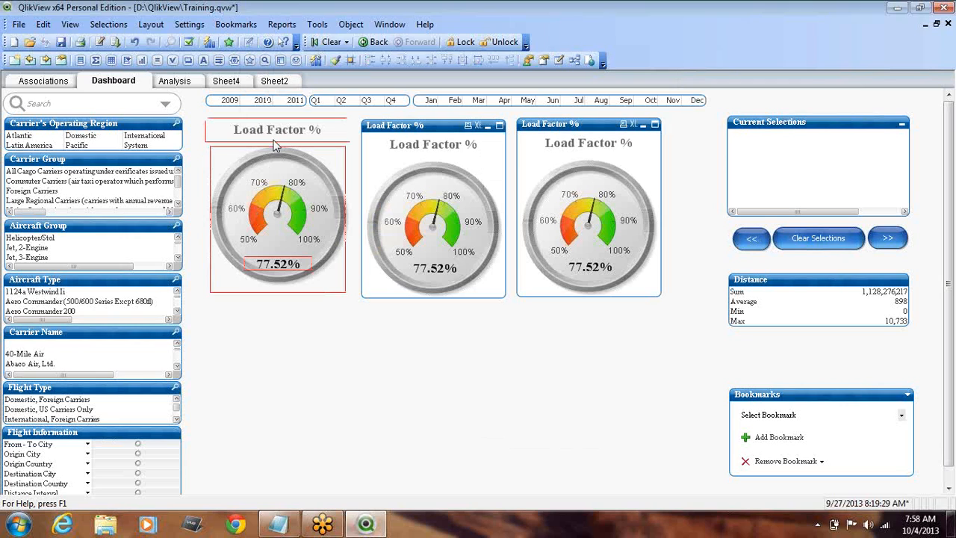
left_click_drag(266, 133, 272, 134)
mouse_move(297, 155)
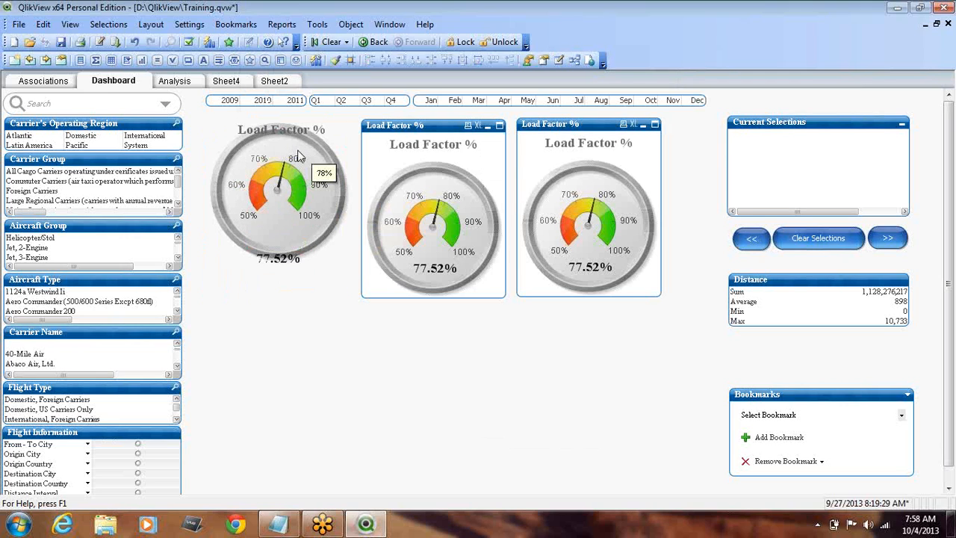
key("ctrl+z")
left_click(293, 332)
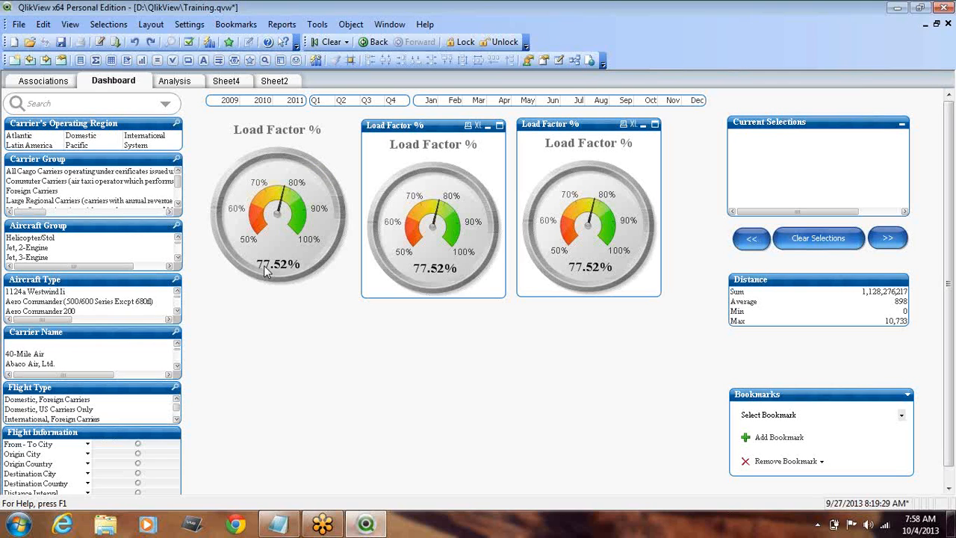
Reposition the percentage text inside the first gauge slightly higher on the dial
key("ctrl+shift")
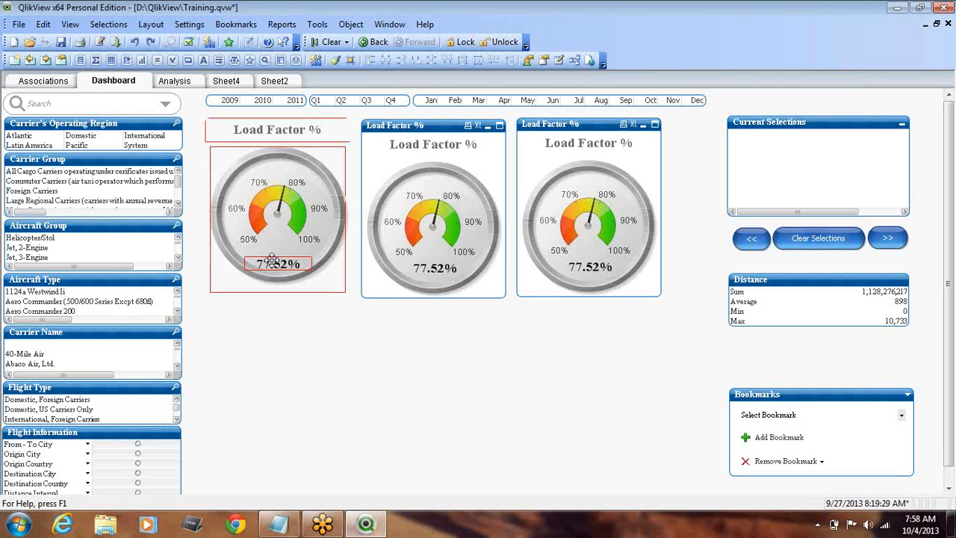
left_click_drag(271, 261, 276, 258)
mouse_move(302, 297)
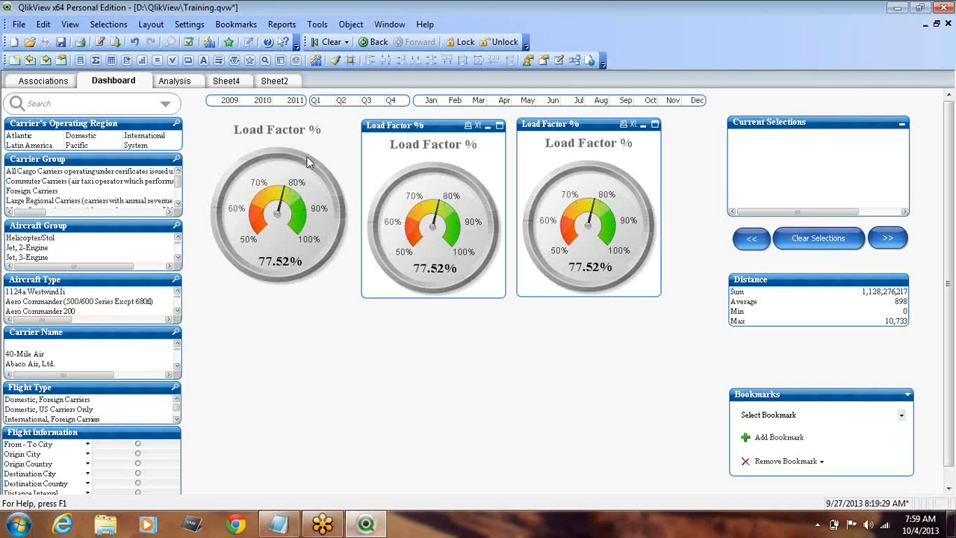
Remove the two captioned Load Factor % gauge copies from the Dashboard sheet
right_click(420, 131)
left_click(471, 315)
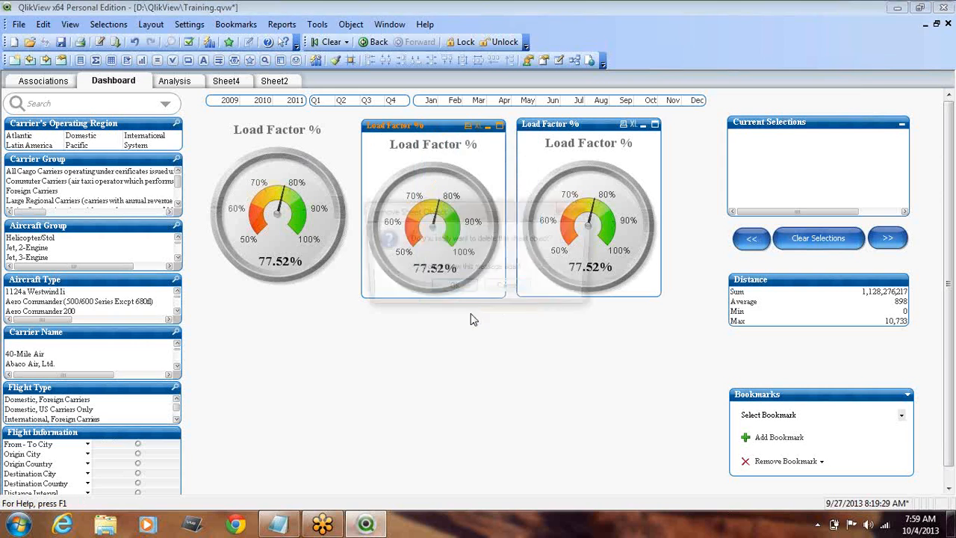
left_click(455, 292)
right_click(603, 124)
left_click(617, 128)
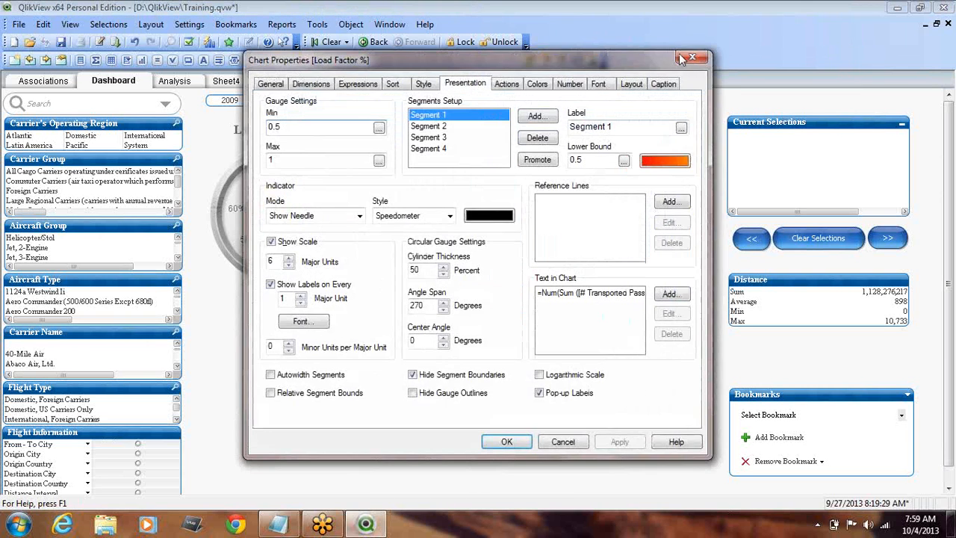
key("Escape")
right_click(590, 127)
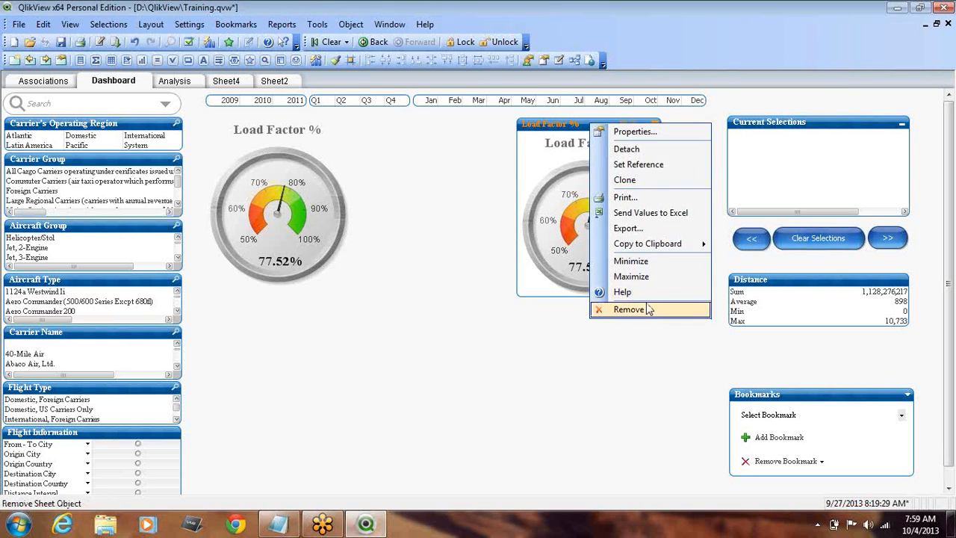
left_click(648, 309)
left_click(450, 290)
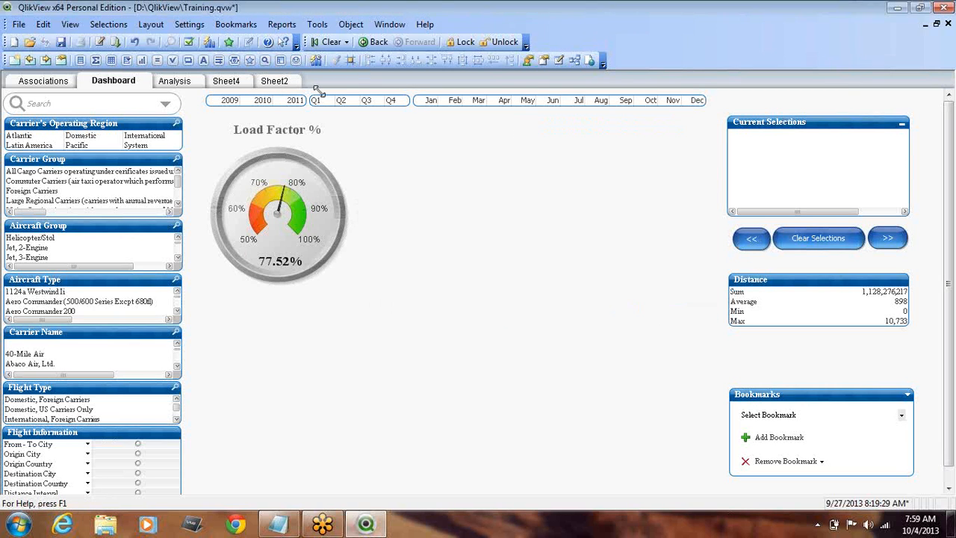
Show the design grid and clone the borderless Load Factor % gauge
left_click(255, 137)
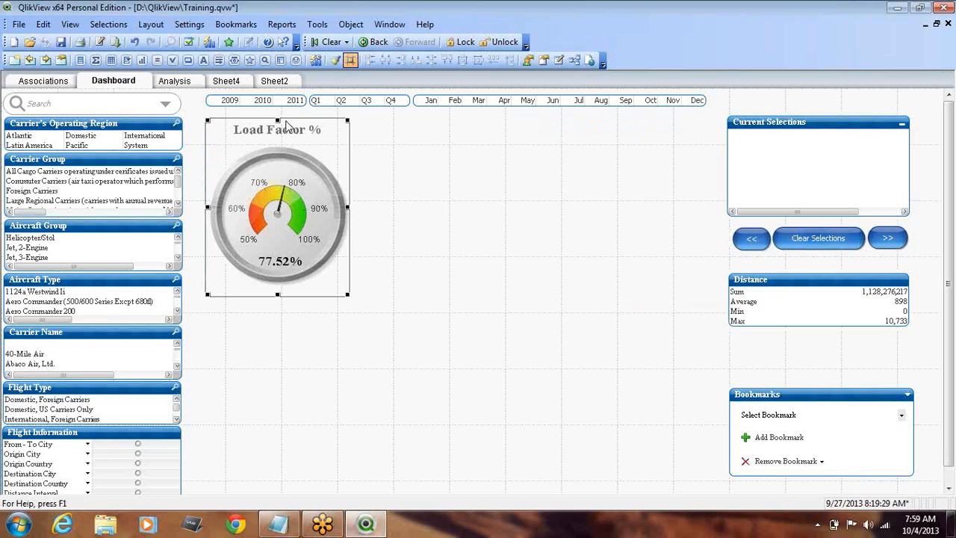
right_click(285, 123)
left_click(317, 180)
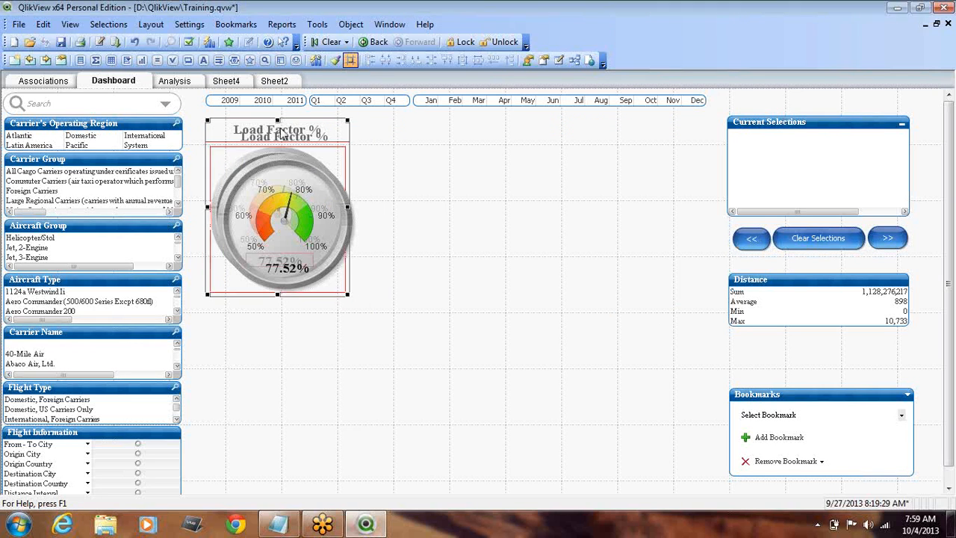
Move the selected original gauge to the right of its clone and lower it slightly so both dials line up in a row
key("ctrl+shift+Right")
key("ctrl+shift+Right")
key("ctrl+shift+Right")
key("ctrl+shift+Right")
key("ctrl+shift+Right")
key("ctrl+shift+Right")
key("ctrl+shift+Right")
key("ctrl+shift+Right")
key("ctrl+shift+Right")
key("ctrl+shift+Right")
key("ctrl+shift+Right")
key("ctrl+shift+Right")
key("ctrl+shift+Right")
key("ctrl+shift+Right")
key("ctrl+shift+Right")
key("ctrl+shift+Right")
key("ctrl+shift+Right")
key("ctrl+shift+Right")
key("ctrl+shift+Right")
key("ctrl+shift+Right")
key("ctrl+shift+Right")
key("ctrl+shift+Right")
key("ctrl+shift+Right")
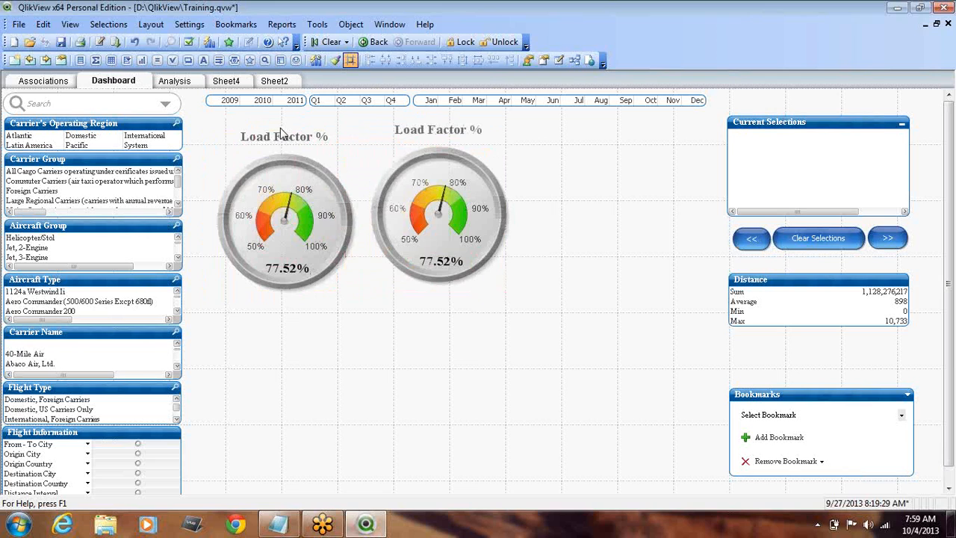
key("ctrl+shift+Down")
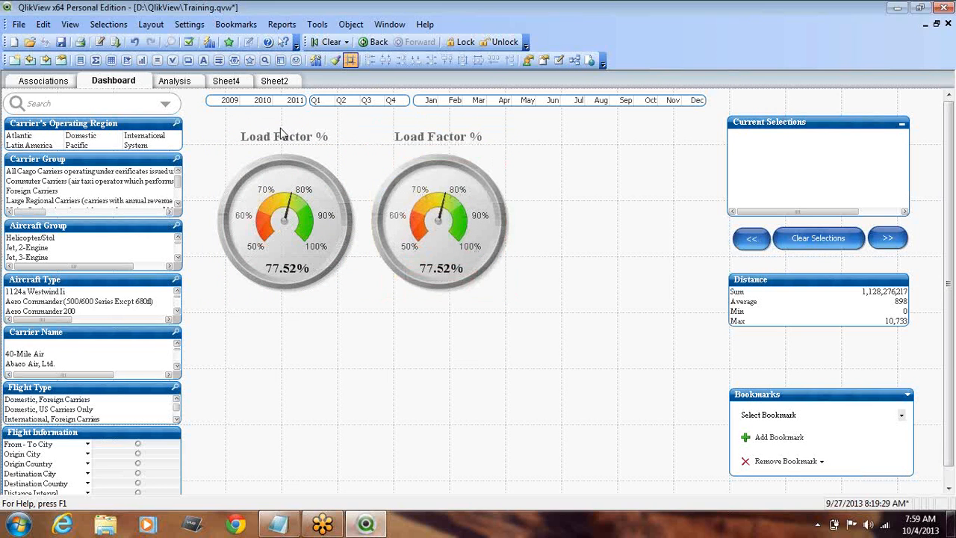
key("ctrl+shift+Right")
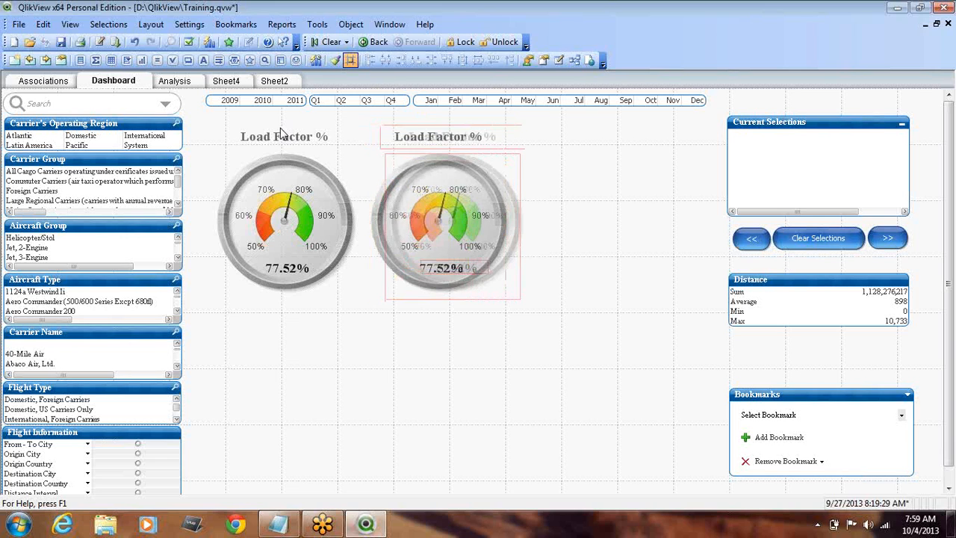
key("ctrl+shift+Right")
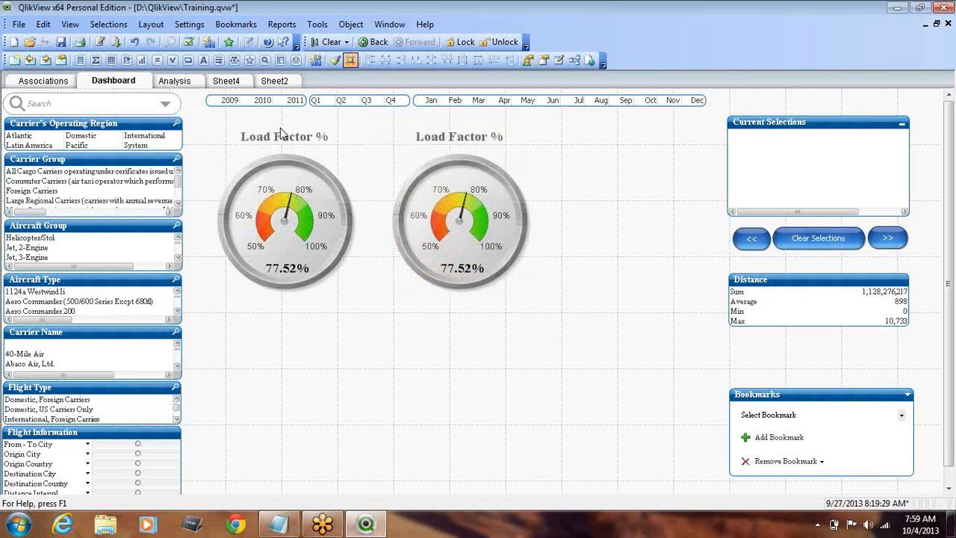
key("ctrl+shift+Left")
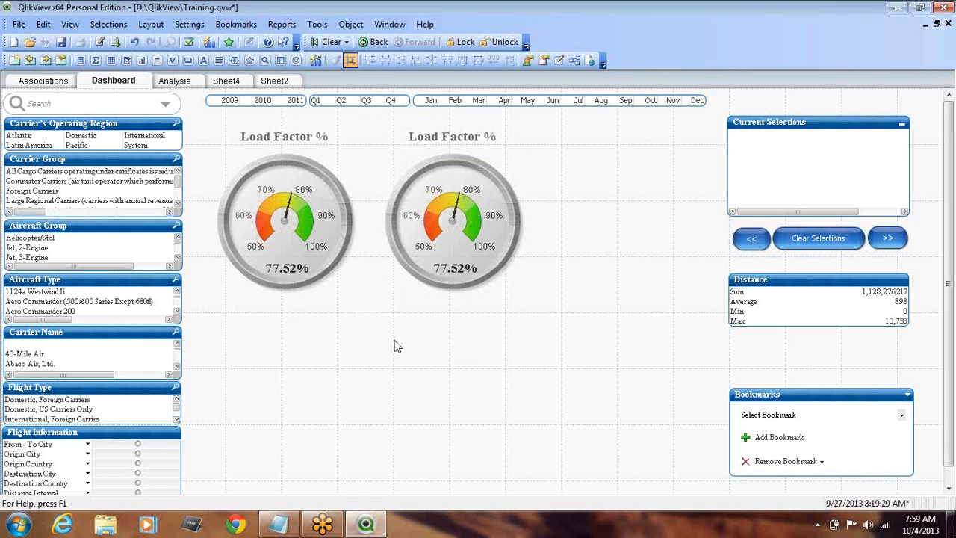
Clone the first Load Factor % gauge on the Dashboard sheet
mouse_move(266, 286)
left_click(283, 132)
right_click(284, 132)
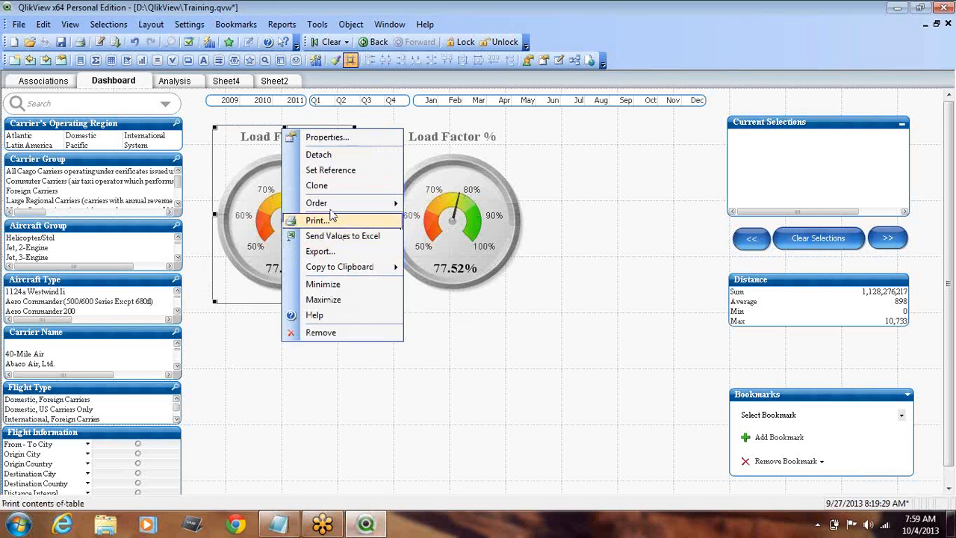
left_click(331, 186)
key("ctrl+shift")
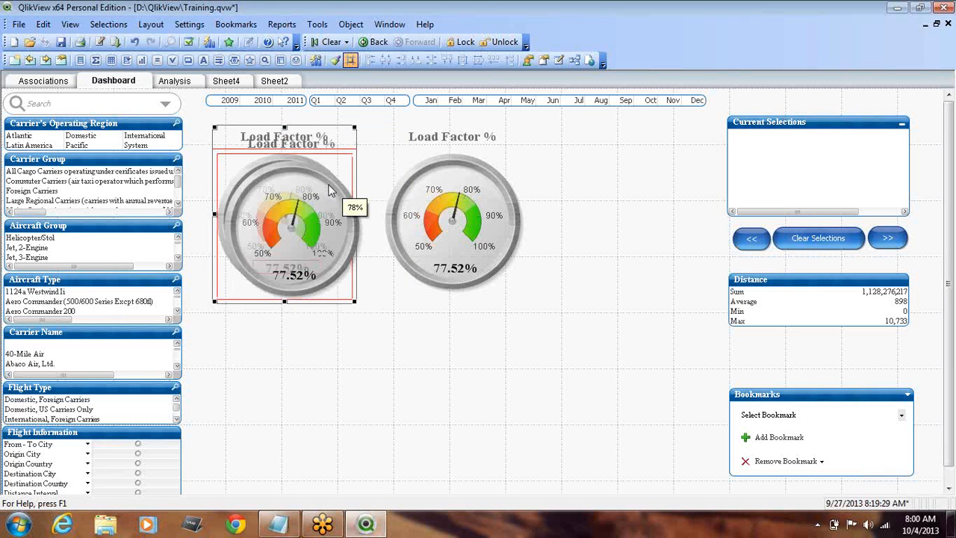
Move the selected gauge past the second one so it becomes the third dial in the row, with roughly even spacing
key("ctrl+shift+Down")
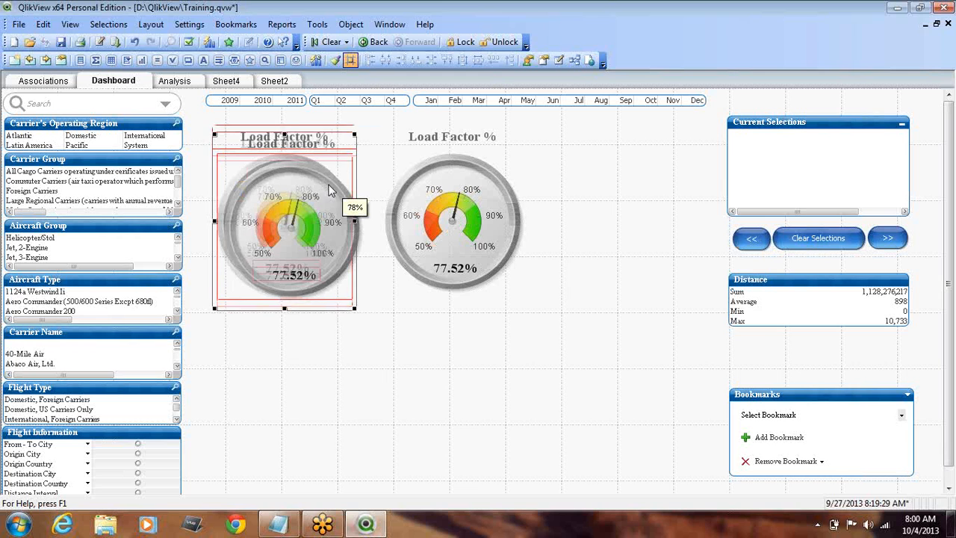
key("ctrl+shift+Right")
key("ctrl+shift+Right")
key("ctrl+shift+Right")
key("ctrl+shift+Right")
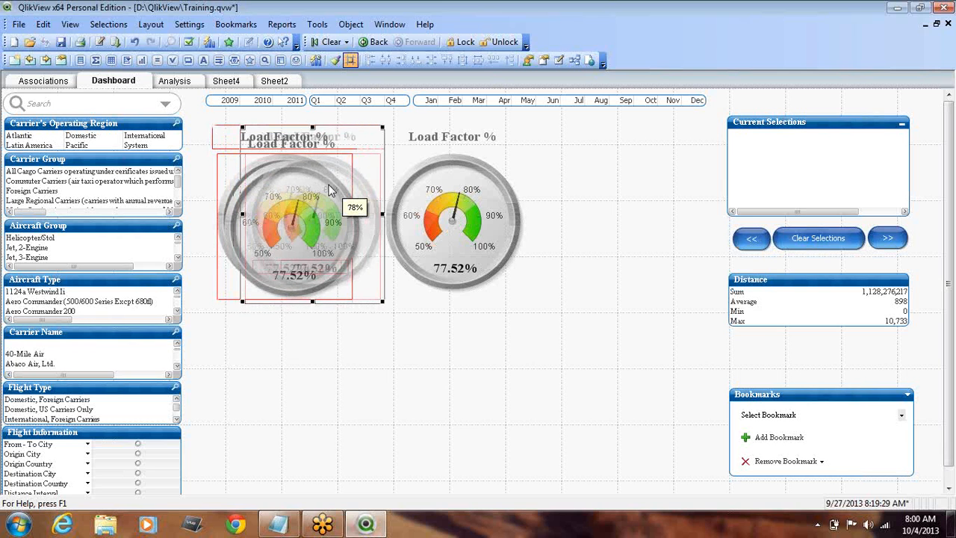
key("ctrl+shift+Right")
key("ctrl+shift+Right")
key("ctrl+shift+Right")
key("ctrl+shift+Right")
key("ctrl+shift+Right")
key("ctrl+shift+Right")
key("ctrl+shift+Right")
key("ctrl+shift+Right")
key("ctrl+shift+Right")
key("ctrl+shift+Right")
key("ctrl+shift+Right")
key("ctrl+shift+Right")
key("ctrl+shift+Right")
key("ctrl+shift+Right")
key("ctrl+shift+Right")
key("ctrl+shift+Right")
key("ctrl+shift+Right")
key("ctrl+shift+Right")
key("ctrl+shift+Right")
key("ctrl+shift+Right")
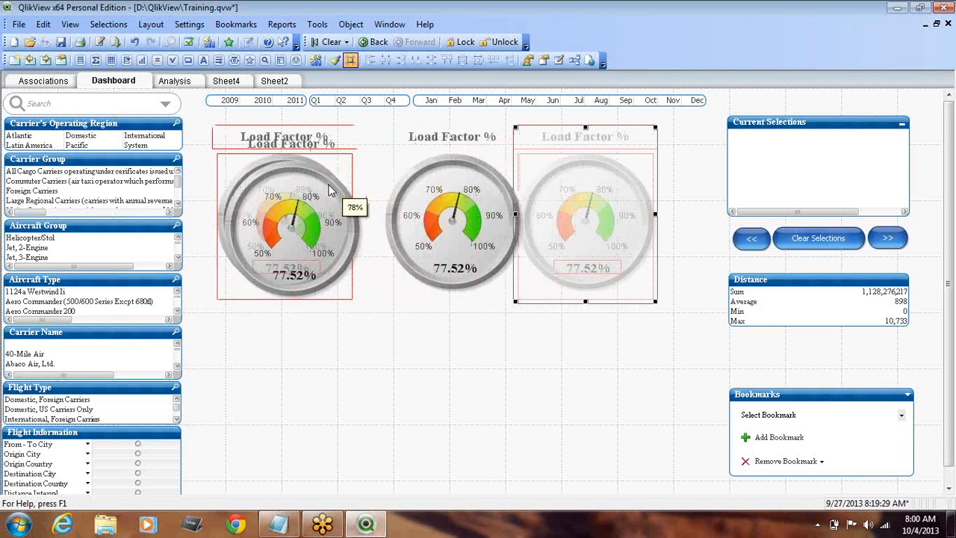
key("ctrl+shift+Right")
key("ctrl+shift+Right")
key("ctrl+shift+Right")
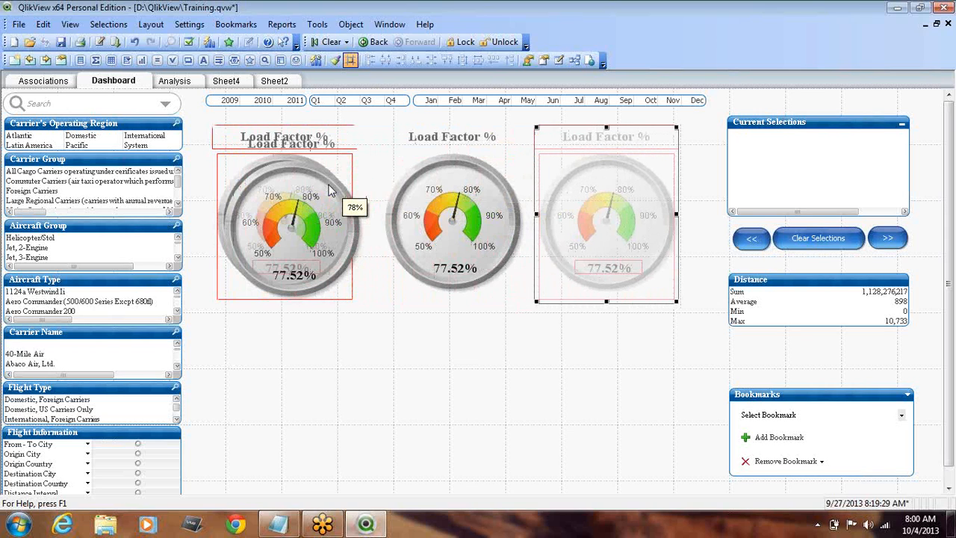
key("ctrl+shift+Right")
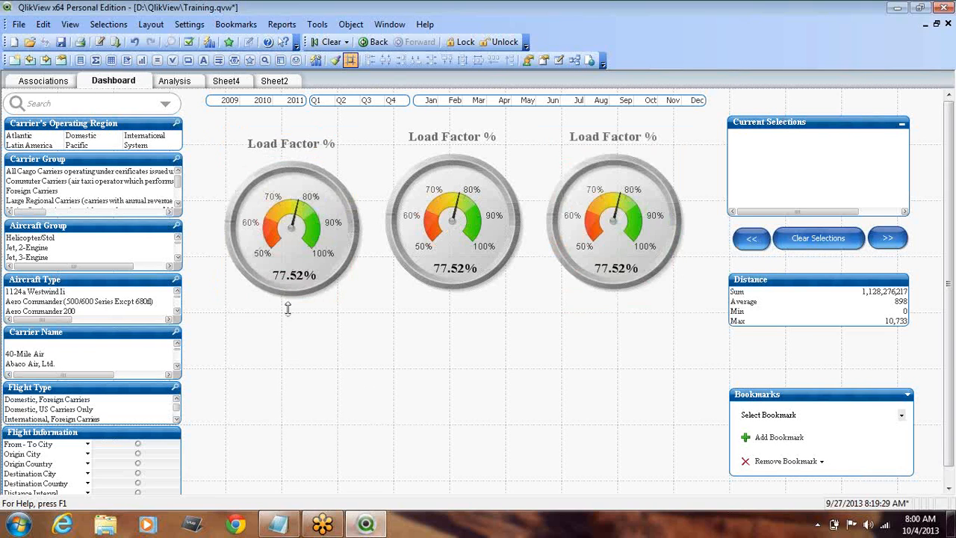
Nudge the first gauge up slightly so all three dials line up at the same height
left_click(326, 165)
key("ctrl+shift")
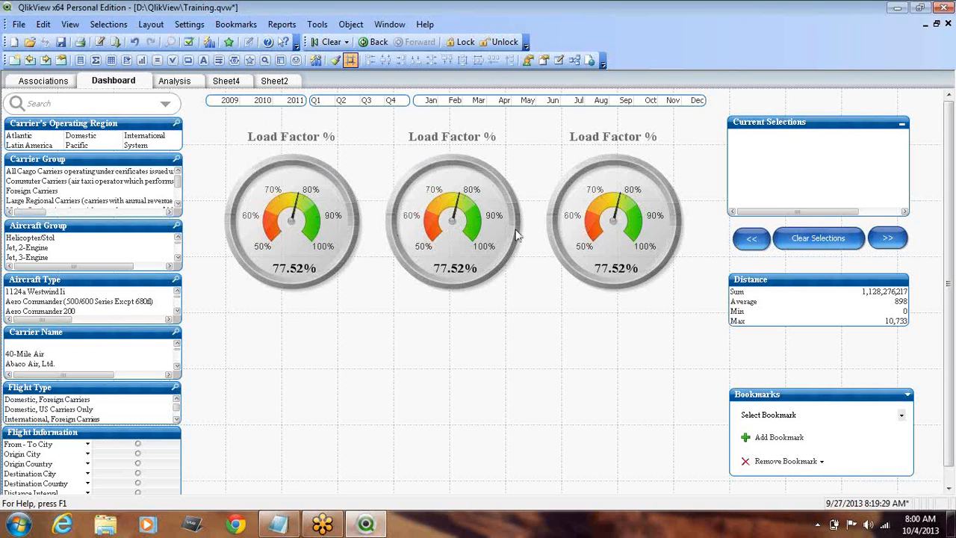
Hide the design grid and save the document
left_click(351, 61)
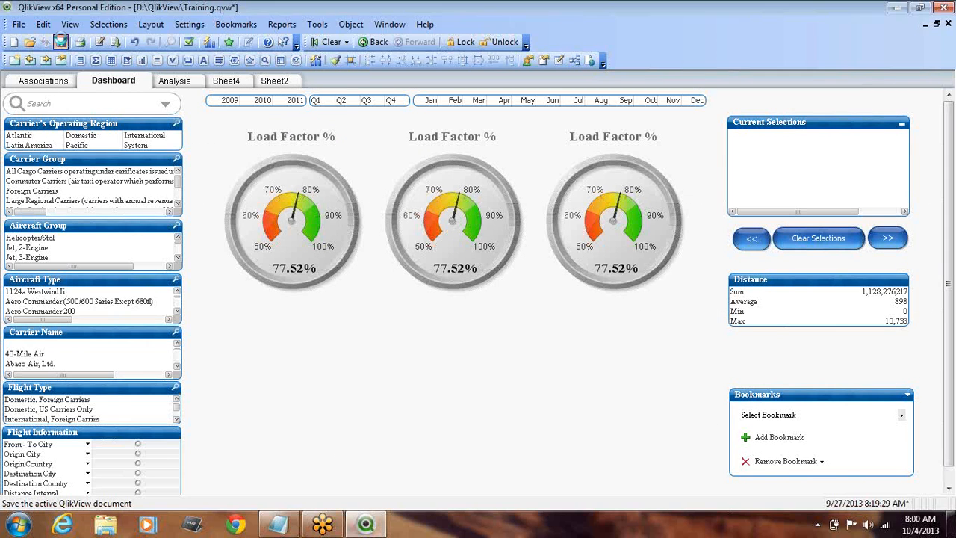
left_click(60, 41)
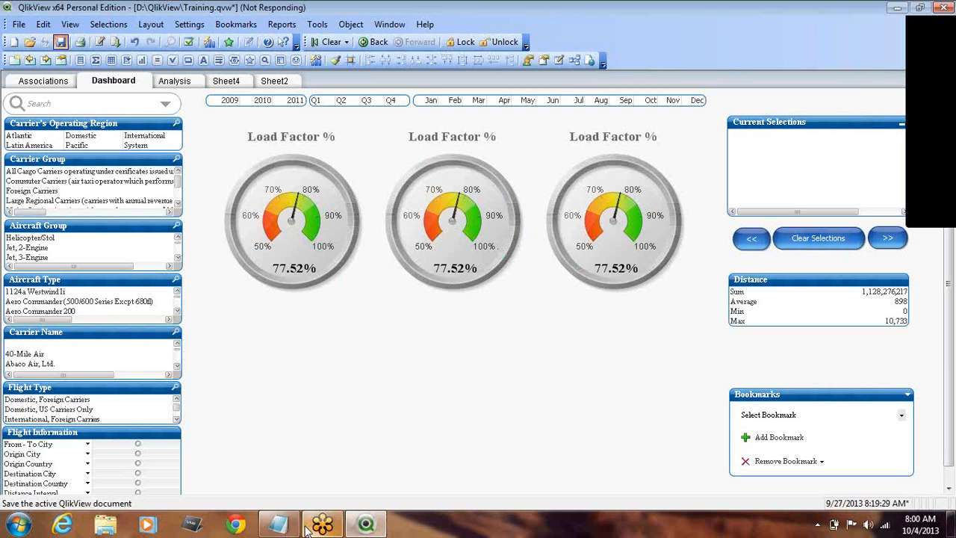
mouse_move(283, 522)
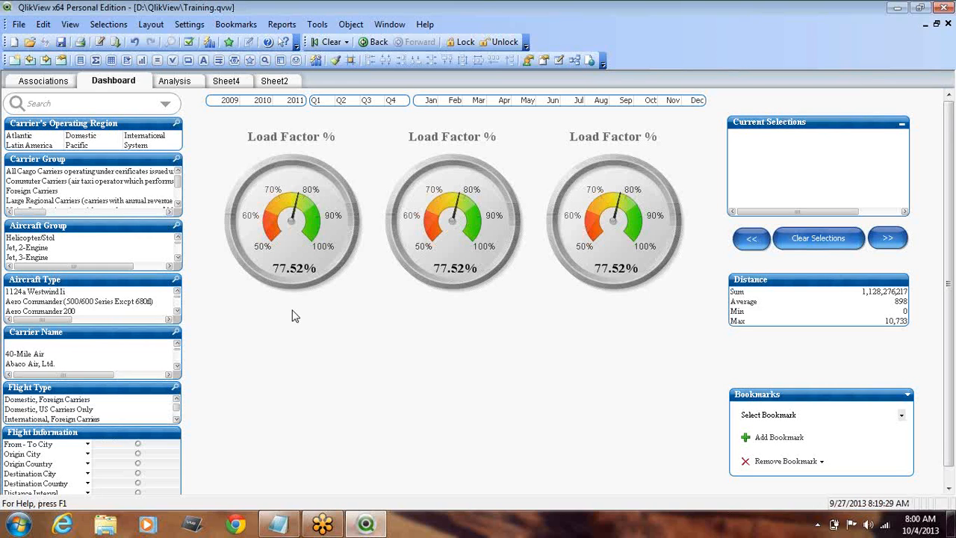
right_click(429, 134)
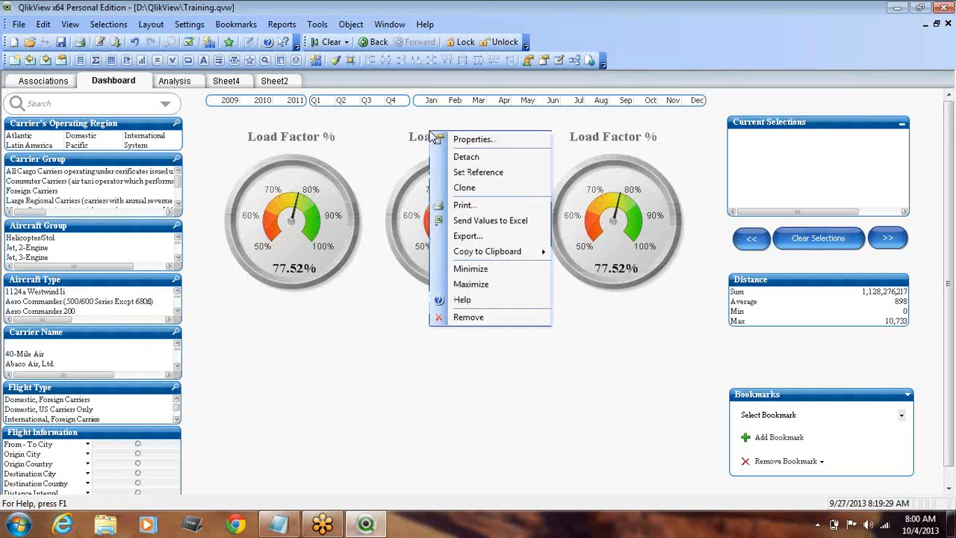
left_click(478, 460)
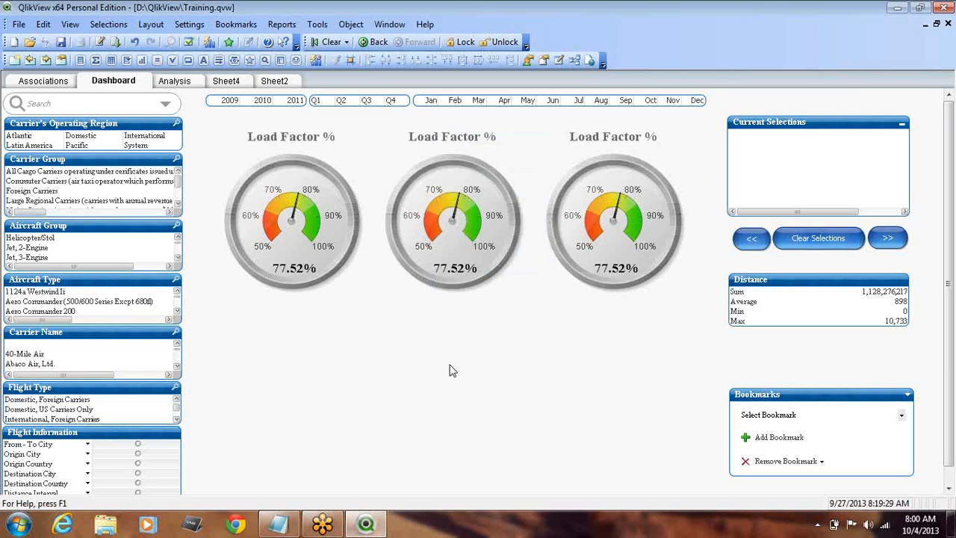
right_click(430, 132)
left_click(457, 134)
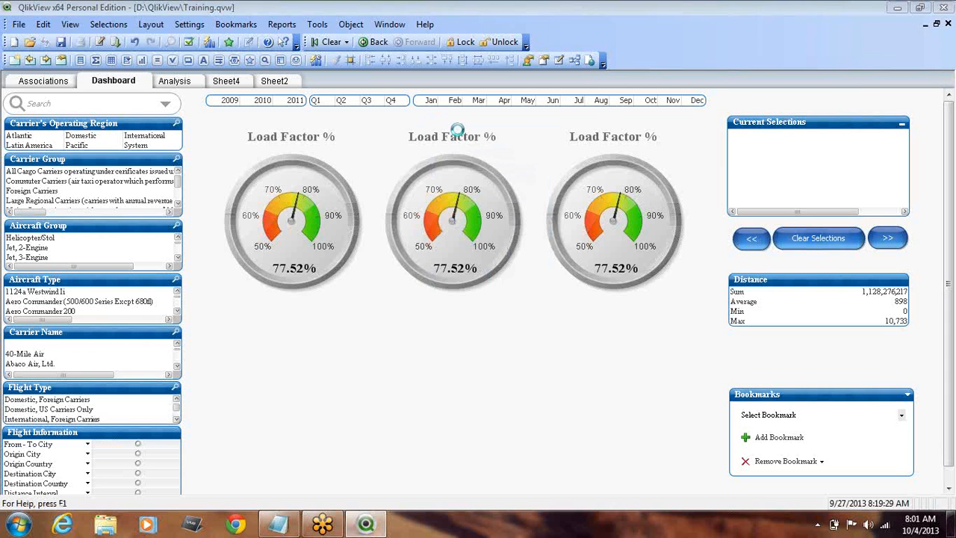
left_click(692, 57)
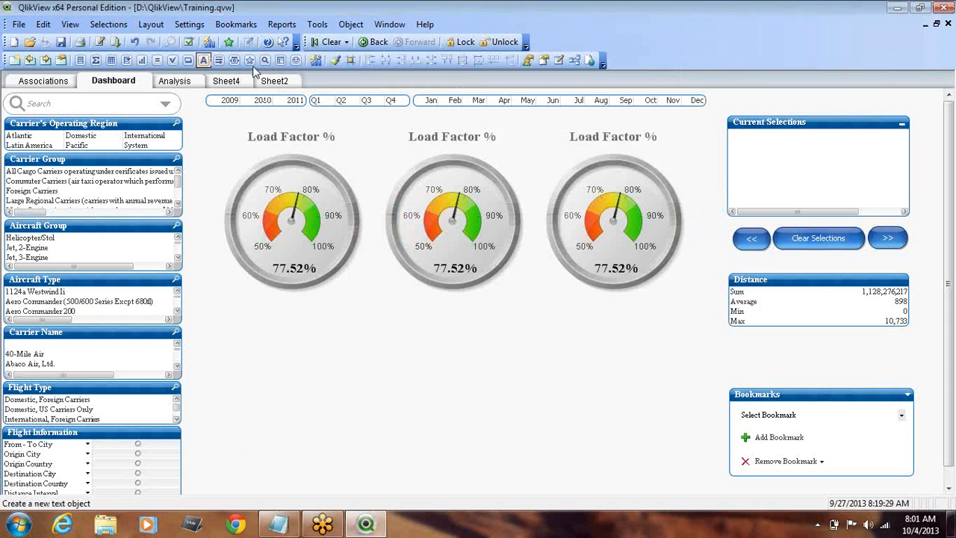
Show the design grid again and select the three gauges one after another to check their frames
left_click(350, 60)
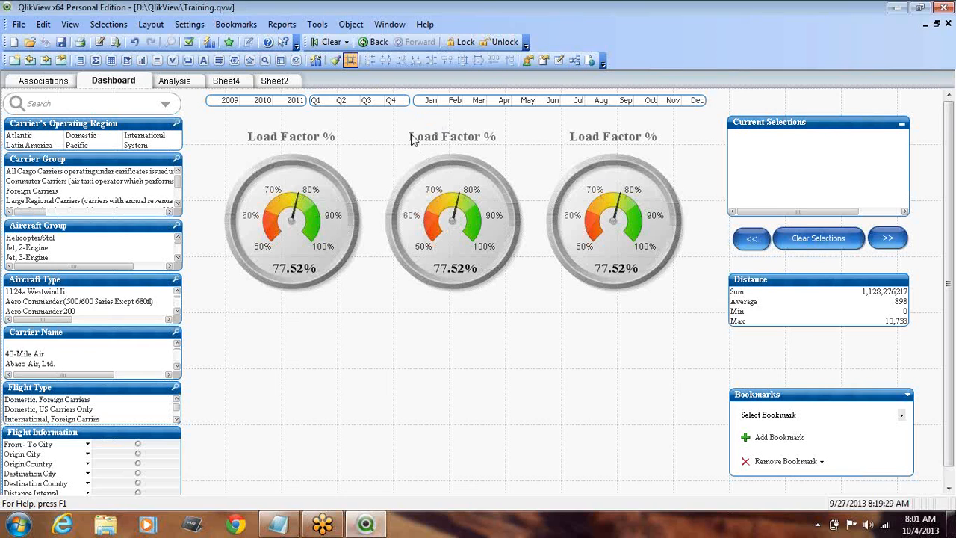
left_click(308, 146)
left_click(414, 144)
left_click(593, 137)
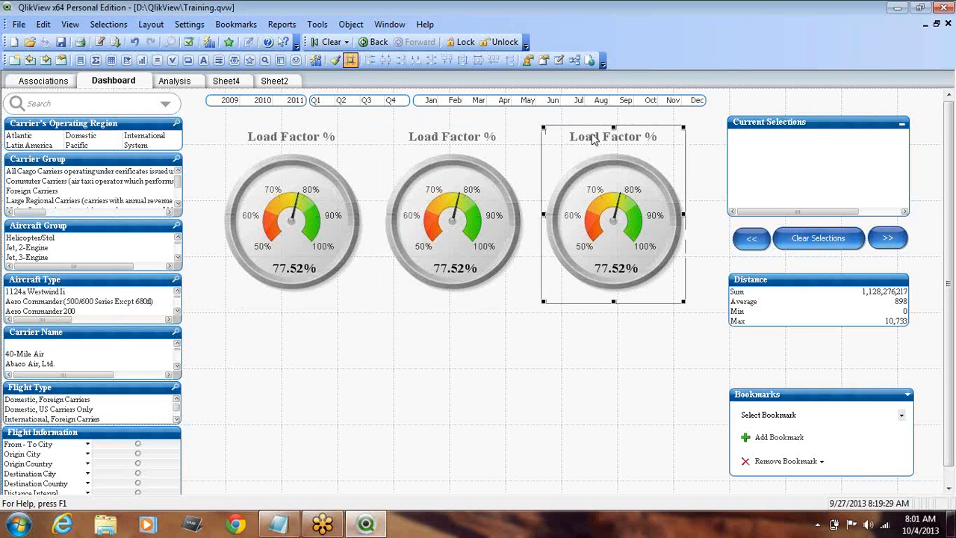
Open the middle gauge's properties and change its window title to "Performed Vs Scheduled"
left_click(429, 141)
right_click(428, 140)
left_click(478, 143)
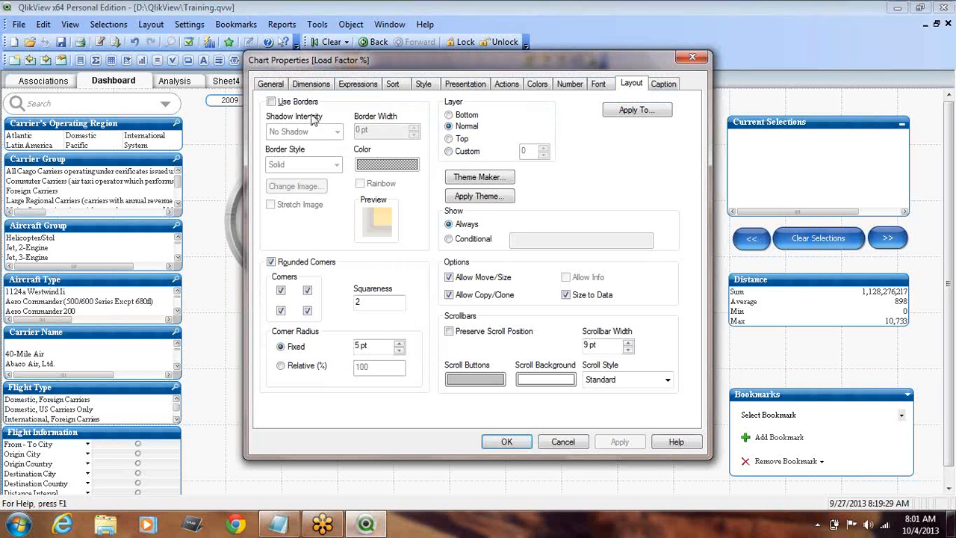
left_click(270, 84)
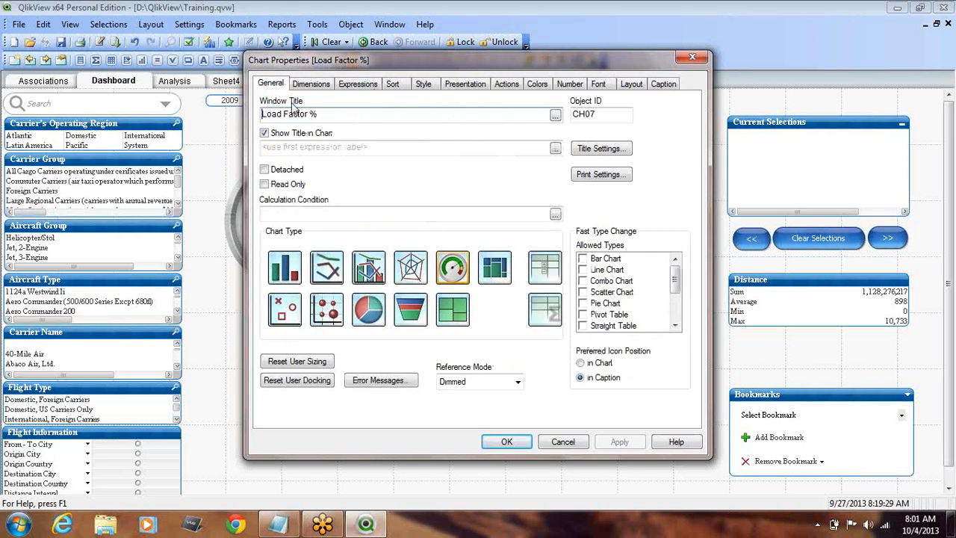
left_click_drag(333, 114, 208, 118)
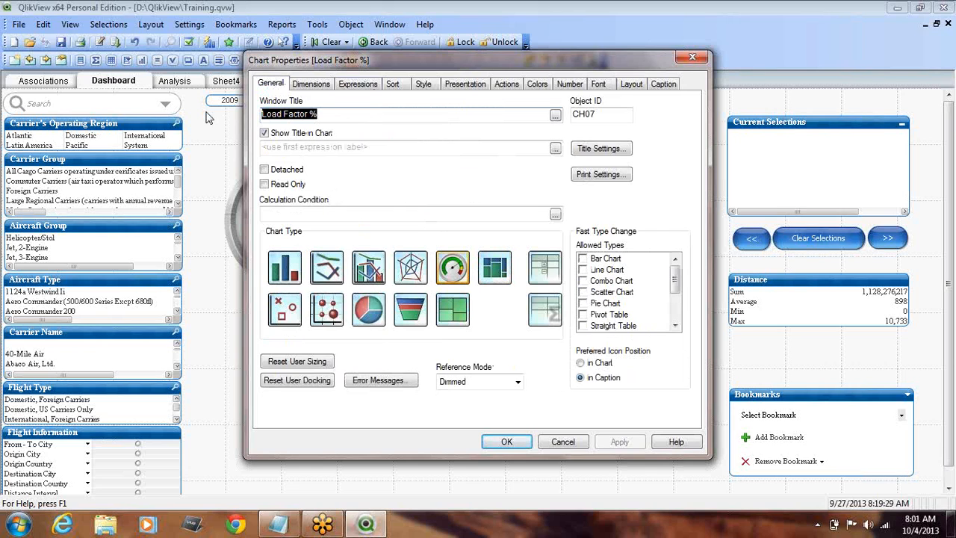
type("Performed Vs Scheduled")
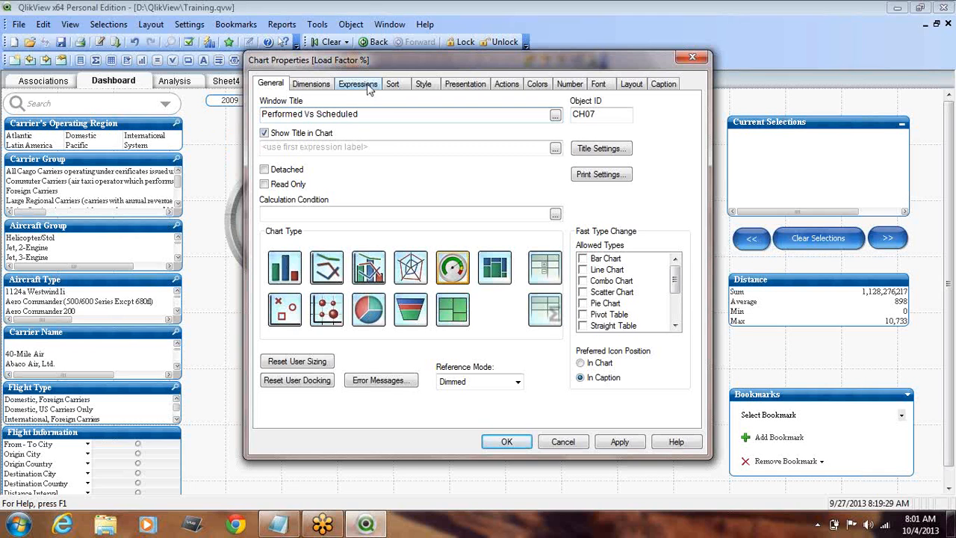
Copy the new window title and turn off showing the title in the chart
left_click_drag(360, 113, 225, 119)
key("ctrl+c")
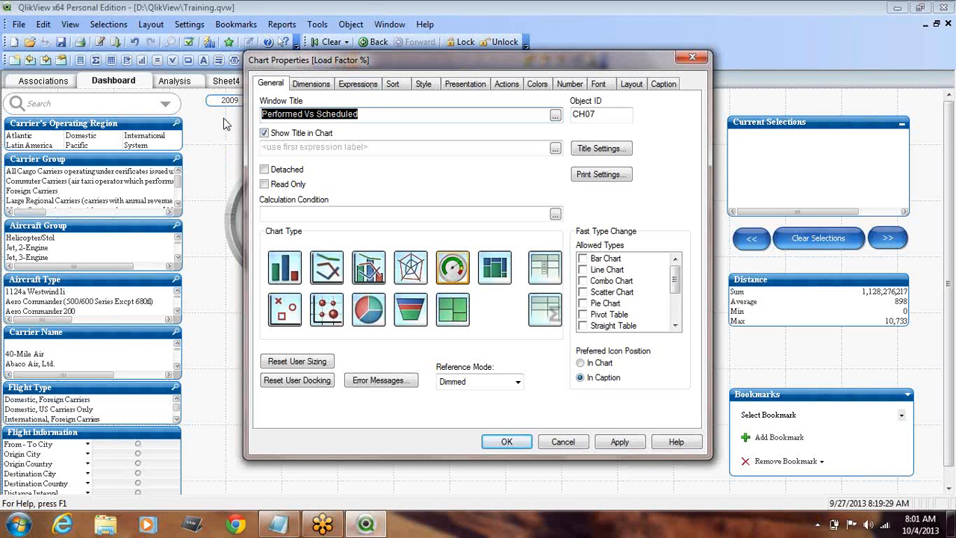
left_click_drag(354, 58, 421, 73)
left_click(331, 148)
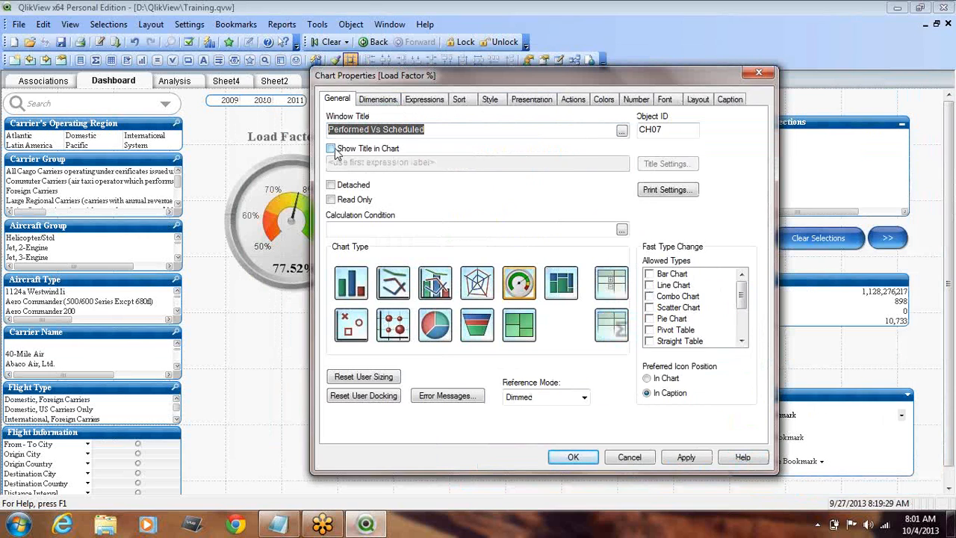
Replace the gauge expression's Load Factor % label with the copied text "Performed Vs Scheduled"
left_click(425, 100)
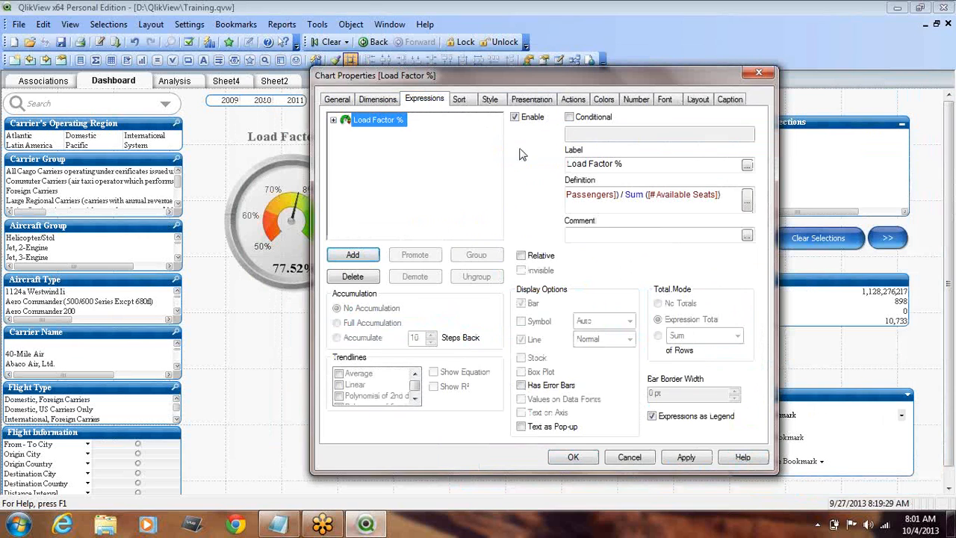
left_click_drag(631, 164, 483, 153)
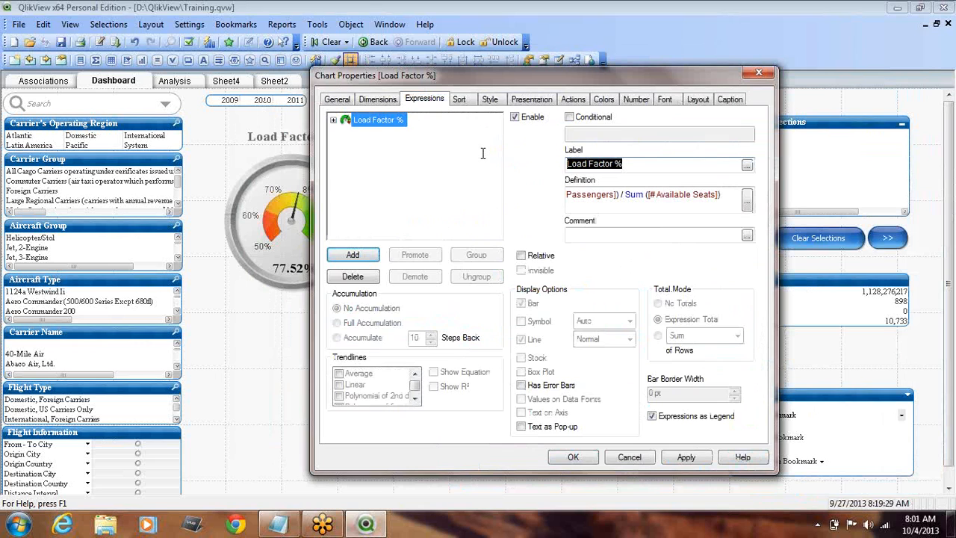
key("ctrl+v")
Open the expression's definition for editing and insert Sum ([# Departures Performed]) on a new line below the existing formula
left_click(747, 202)
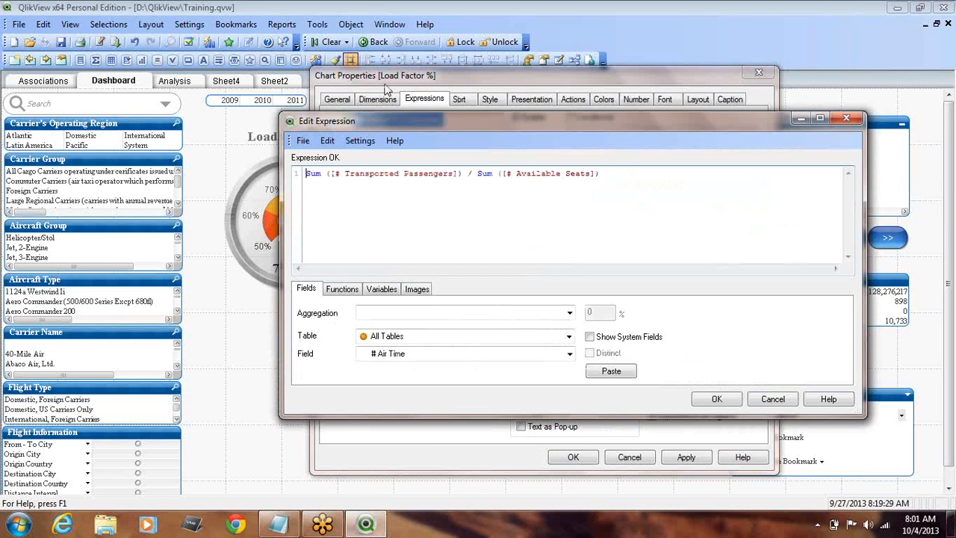
left_click_drag(455, 120, 461, 88)
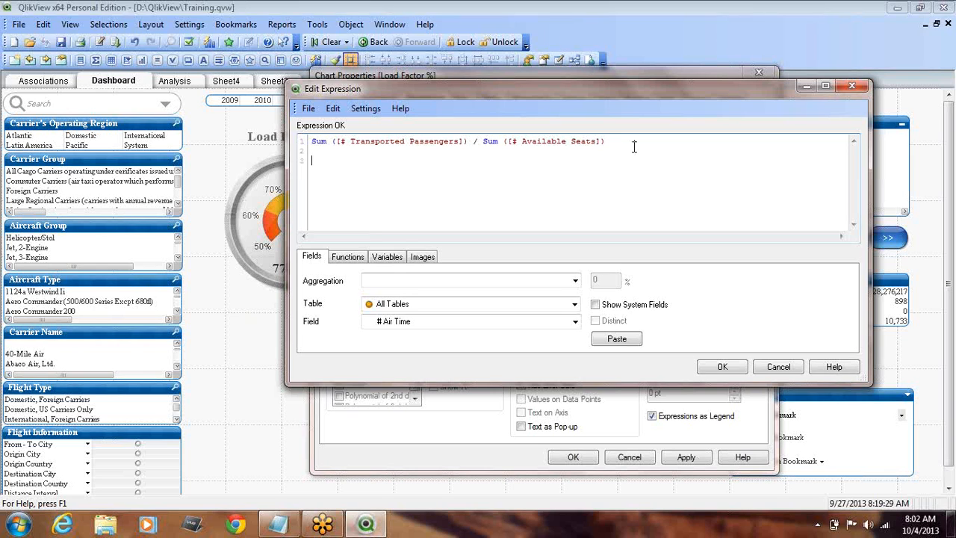
left_click(575, 280)
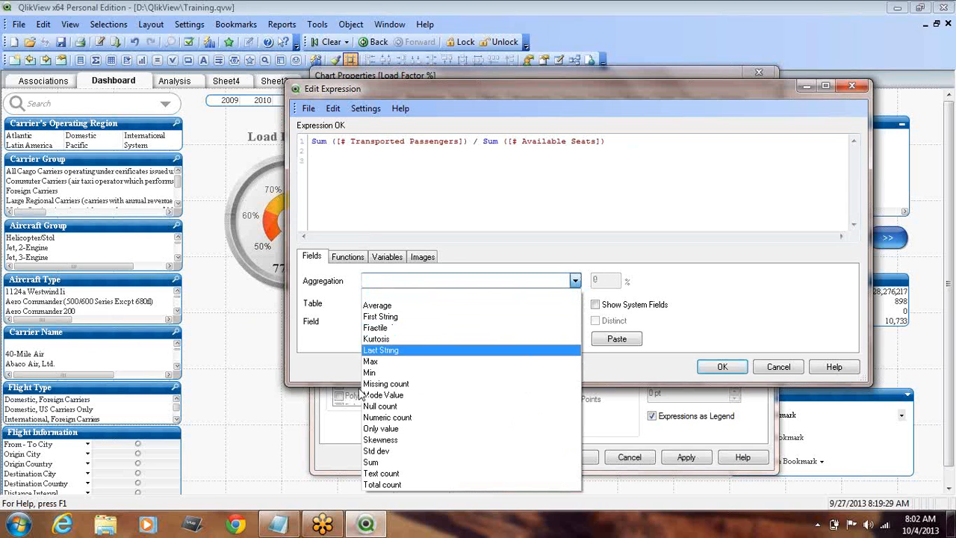
left_click(389, 460)
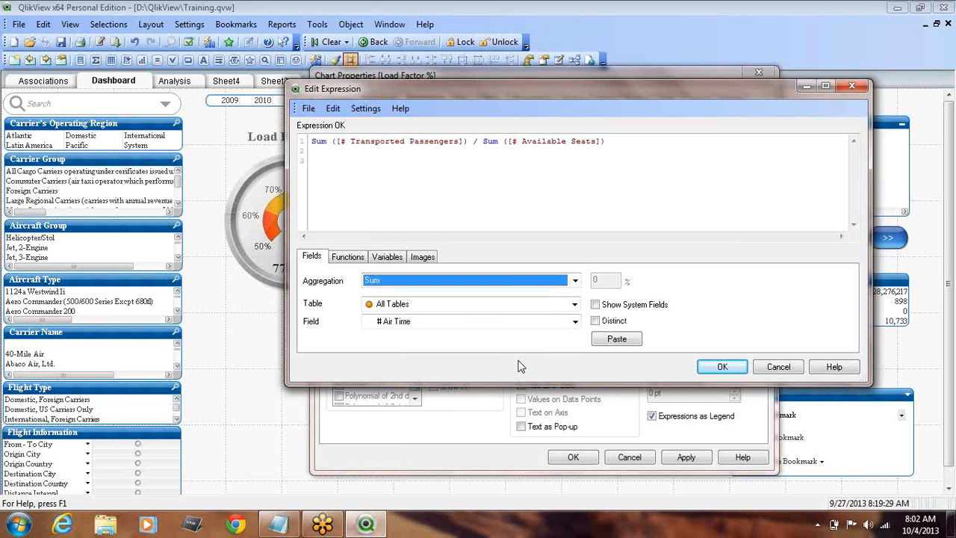
left_click(575, 321)
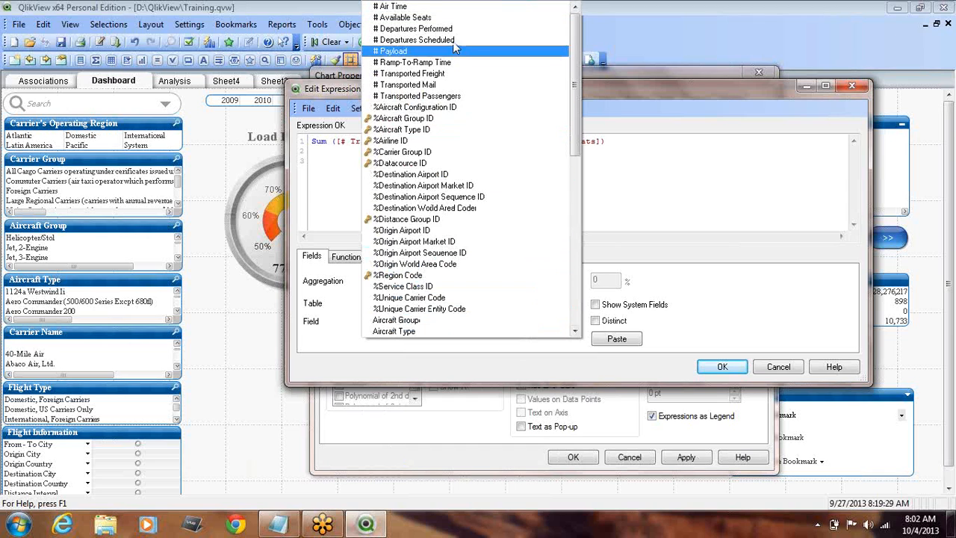
left_click(456, 30)
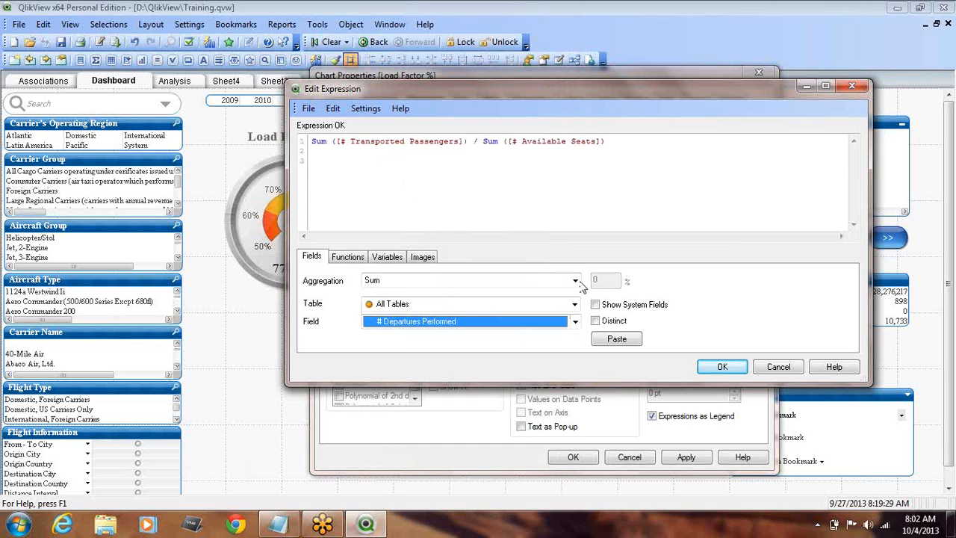
left_click(617, 339)
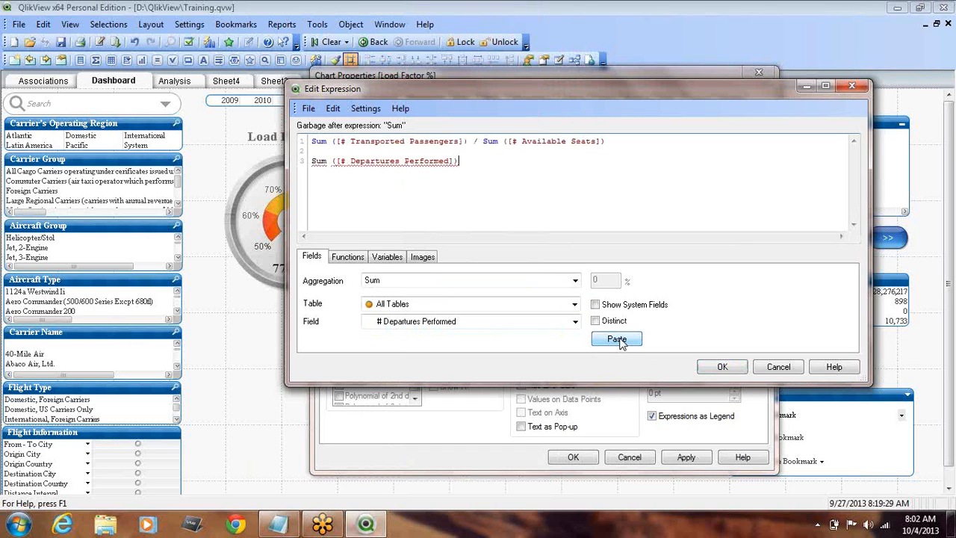
Complete the departures formula by dividing Sum ([# Departures Performed]) by Sum ([# Departures Scheduled])
type("/")
left_click(575, 282)
left_click(573, 280)
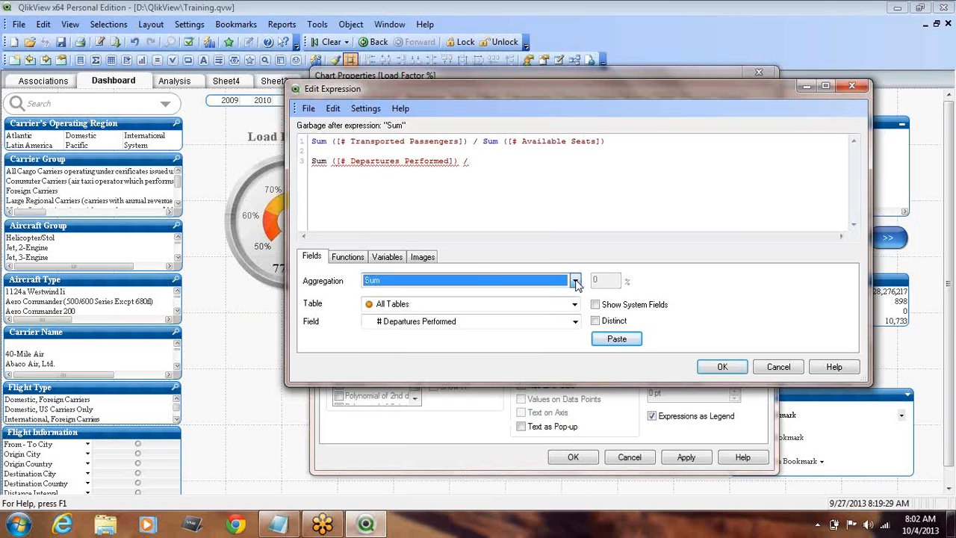
left_click(574, 322)
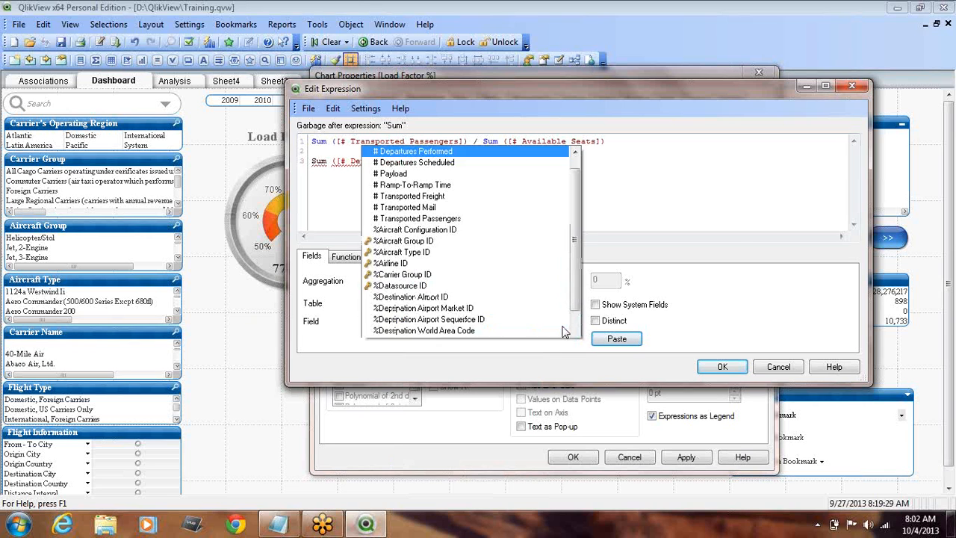
left_click(439, 20)
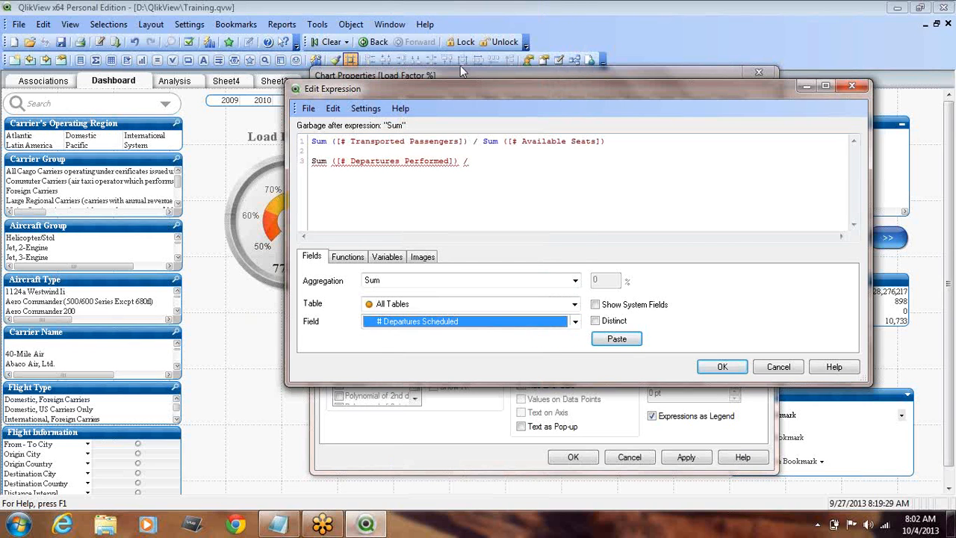
left_click(620, 340)
type(")")
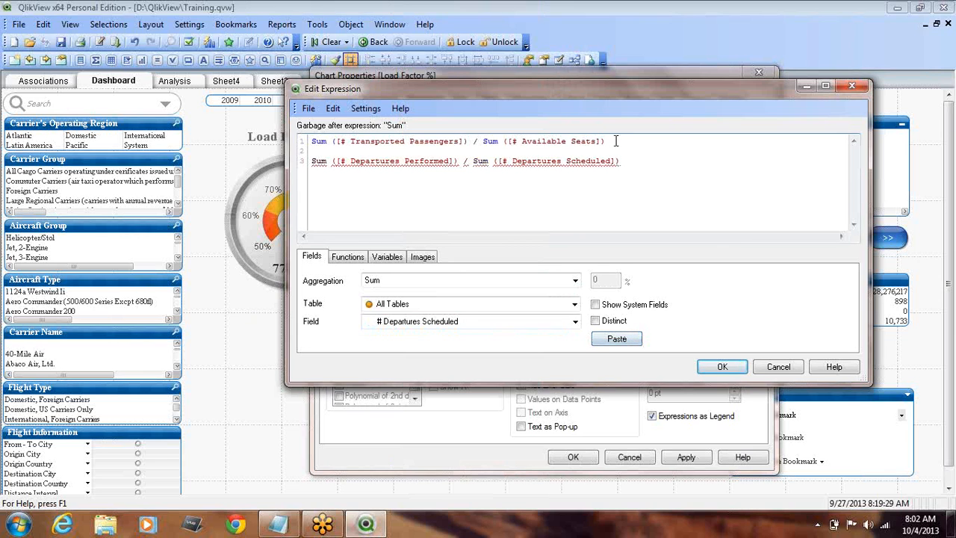
Remove the old passengers-per-seats formula and the blank line above the departures formula, and accept the expression
key("shift+Home")
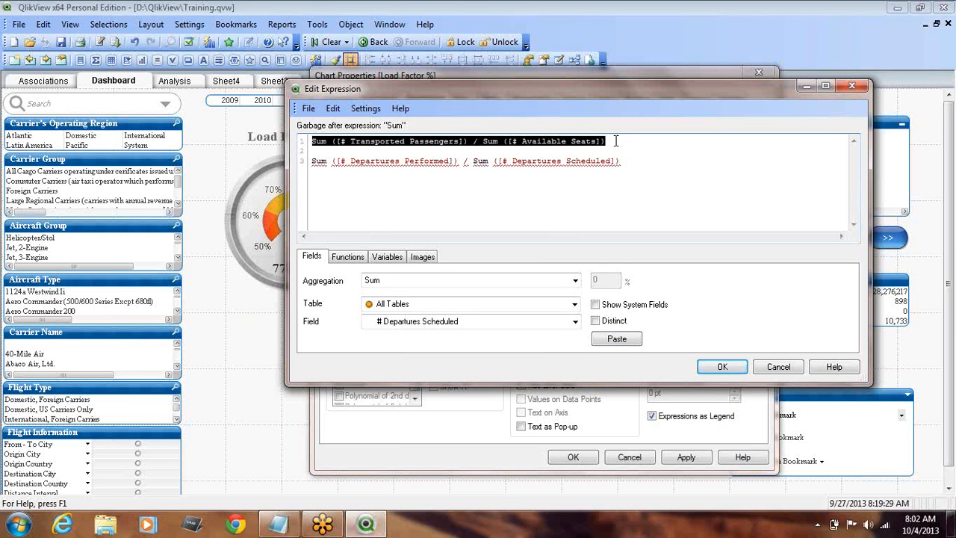
key("Delete")
key("Delete")
key("Delete")
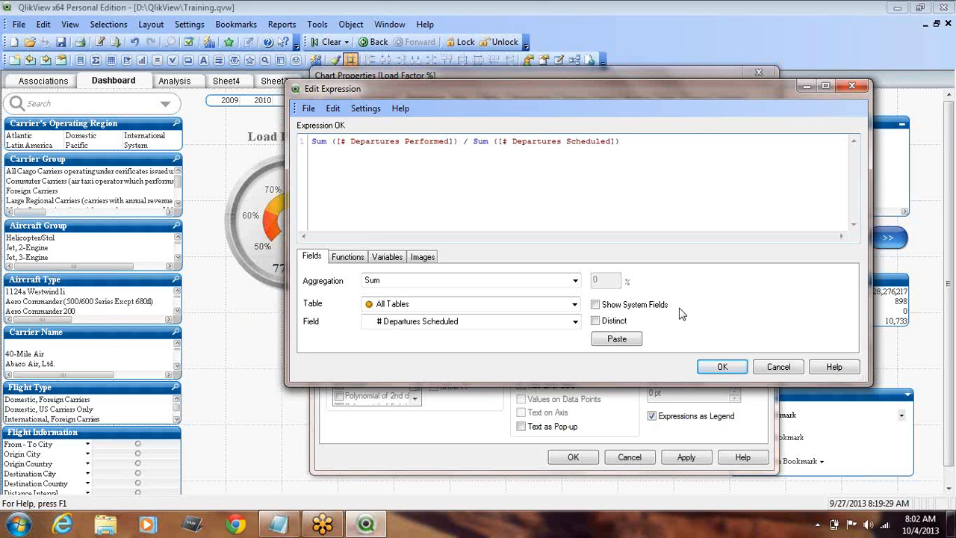
left_click(713, 367)
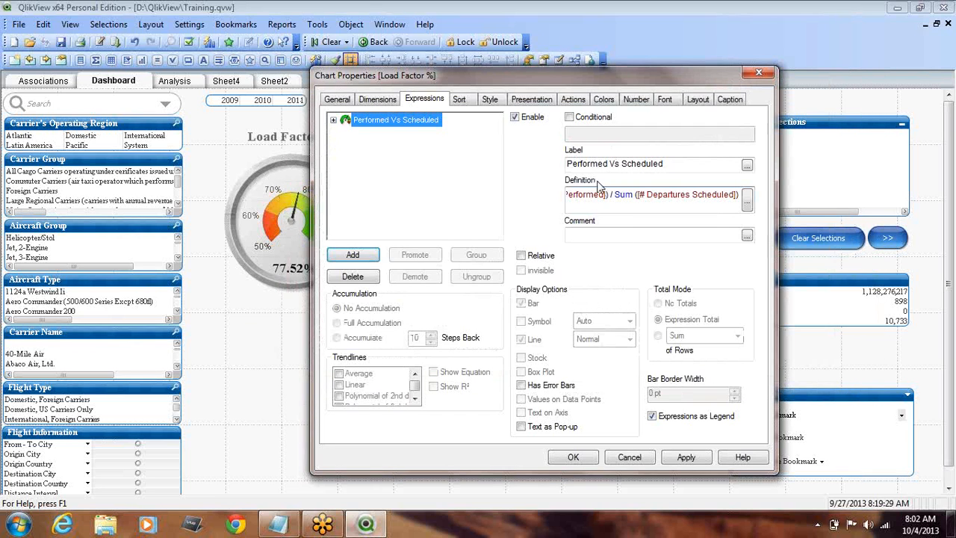
Copy the whole definition of the Performed Vs Scheduled expression
key("Home")
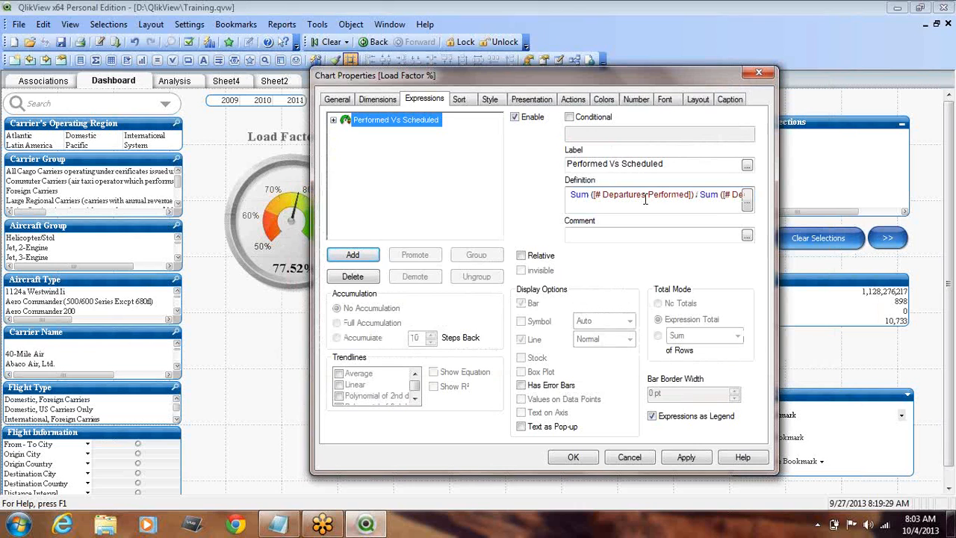
key("shift+End")
key("ctrl+c")
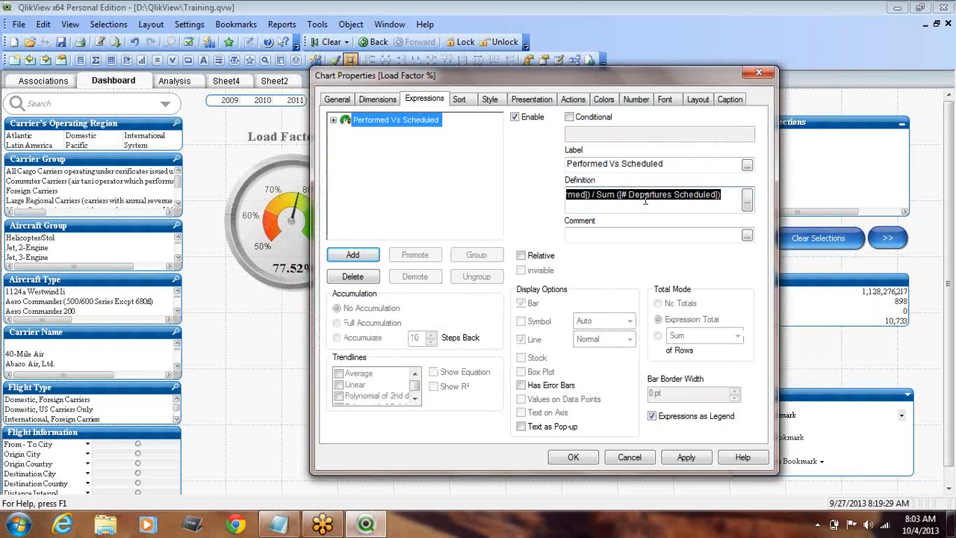
key("Home")
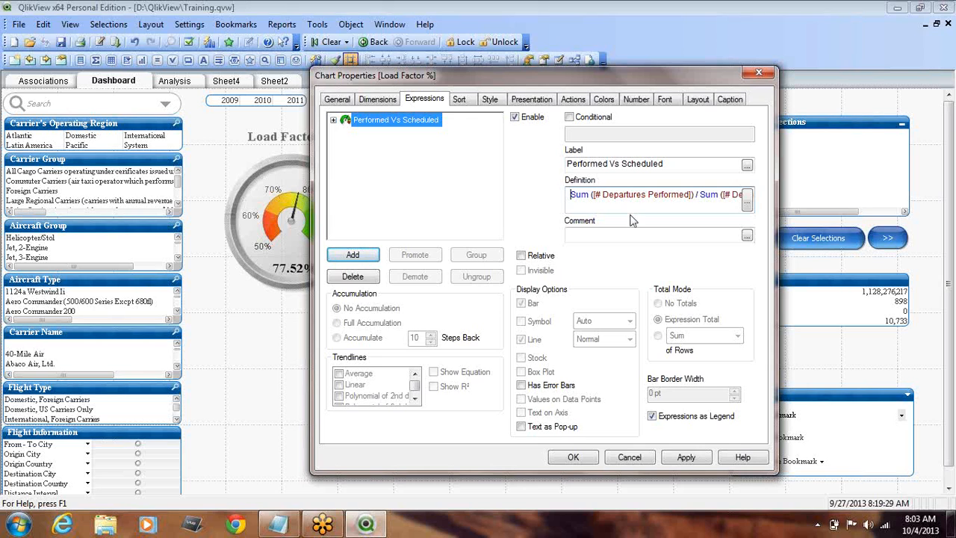
Set the gauge's maximum to 1.2, review its color segments, and show the scale with 8 major units
left_click(532, 100)
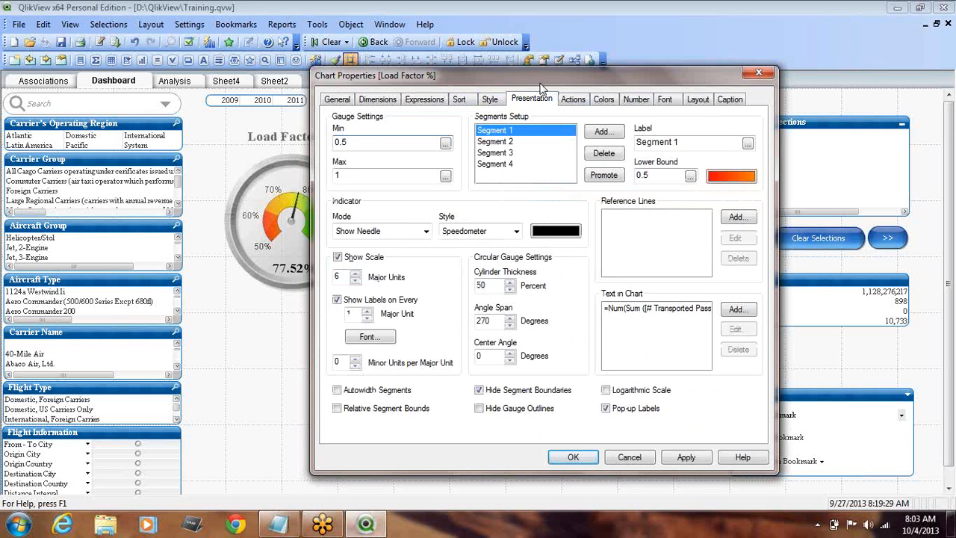
left_click(396, 180)
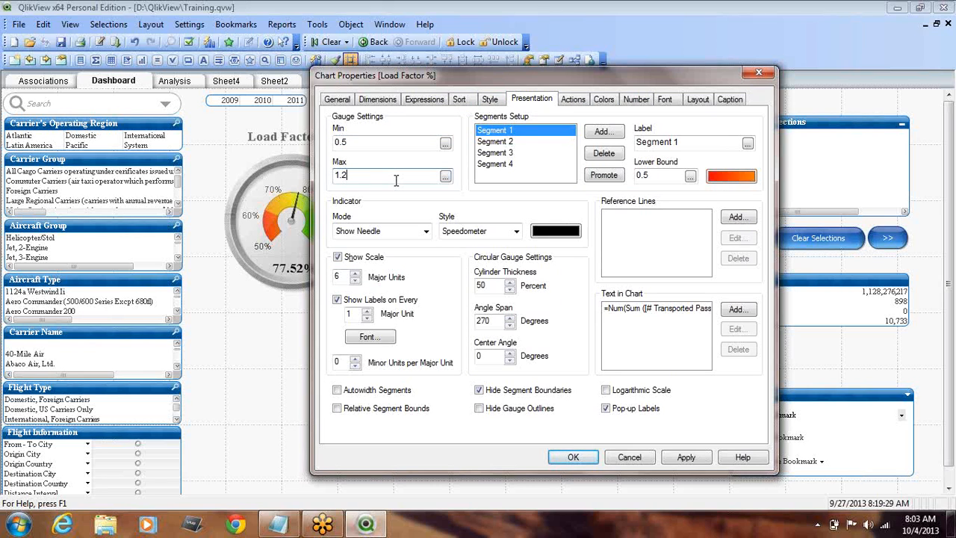
type(".2")
left_click(495, 142)
left_click(496, 153)
left_click(496, 164)
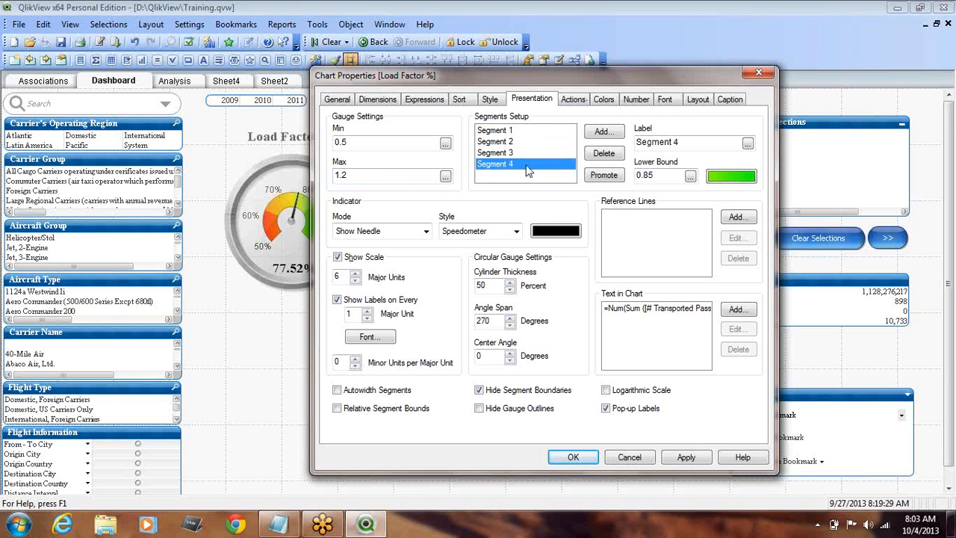
left_click(355, 274)
Replace the passengers-per-seats formula inside the gauge's Num() chart text with the copied departures formula, keeping the '##.##%' format, and apply the properties
left_click(684, 311)
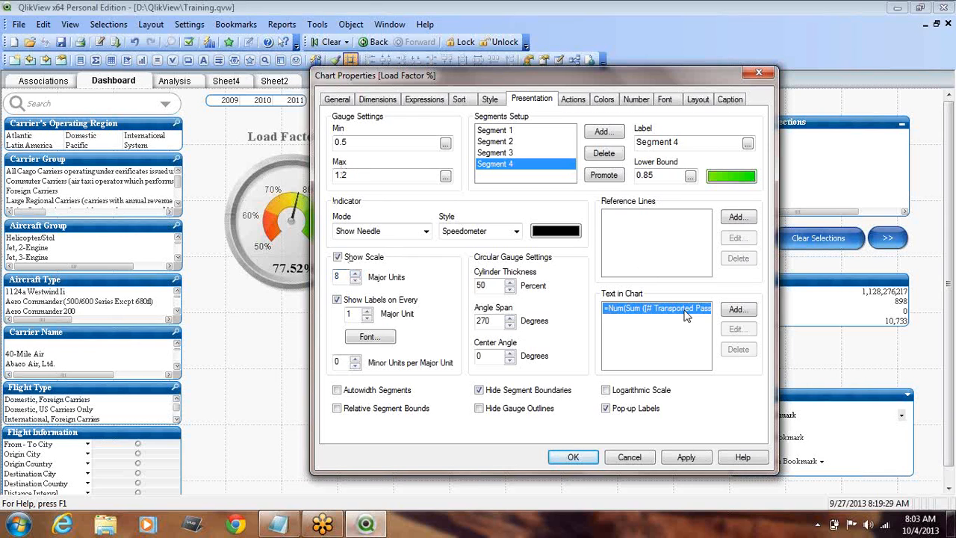
double_click(687, 316)
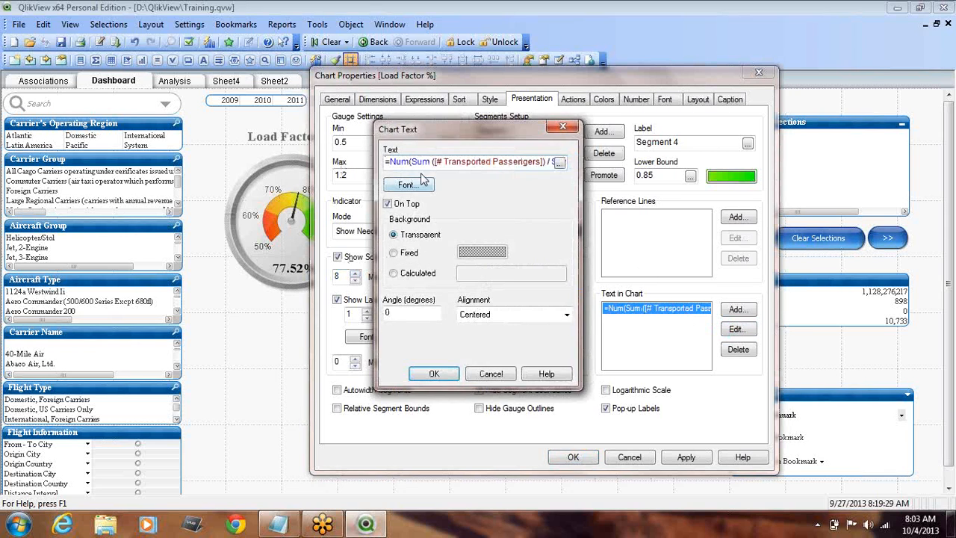
left_click(560, 163)
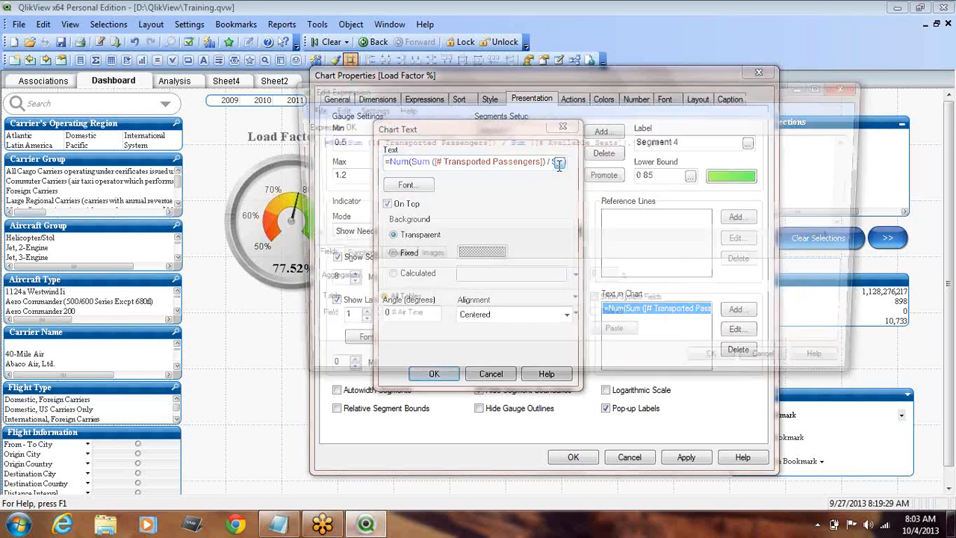
left_click_drag(337, 143, 630, 141)
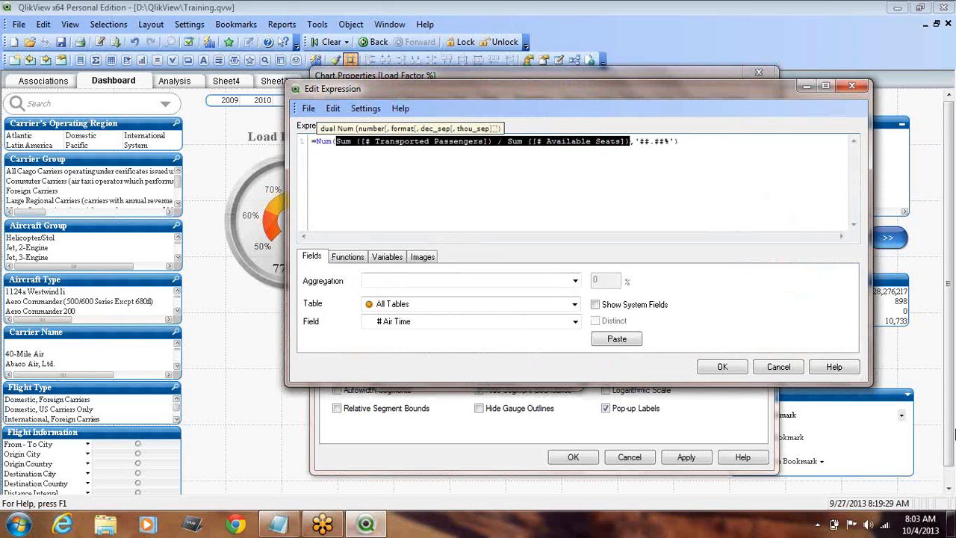
key("ctrl+v")
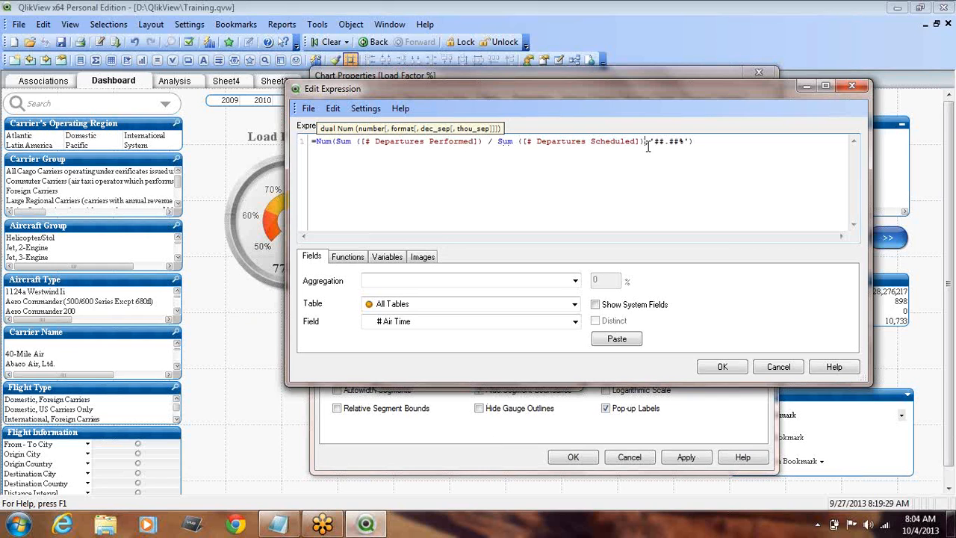
left_click(356, 188)
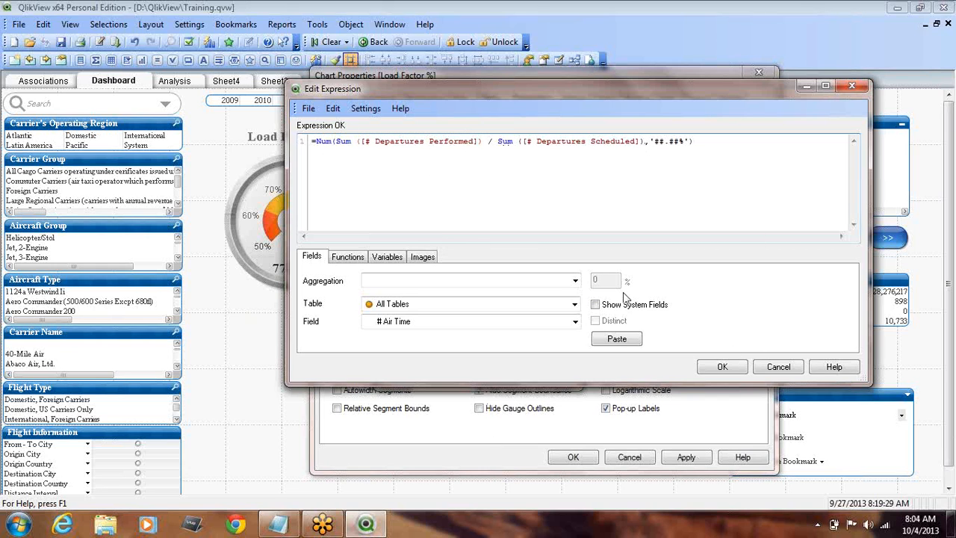
left_click(721, 366)
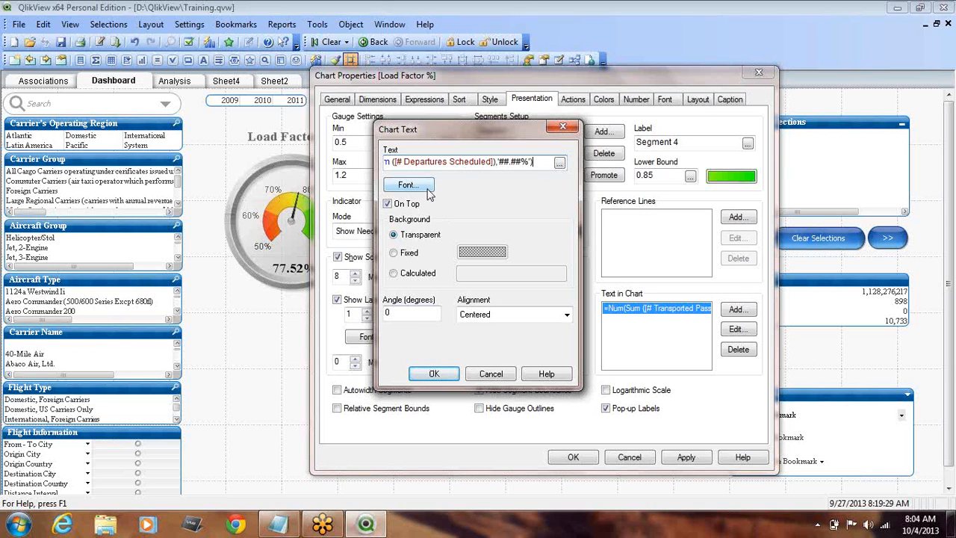
left_click(434, 374)
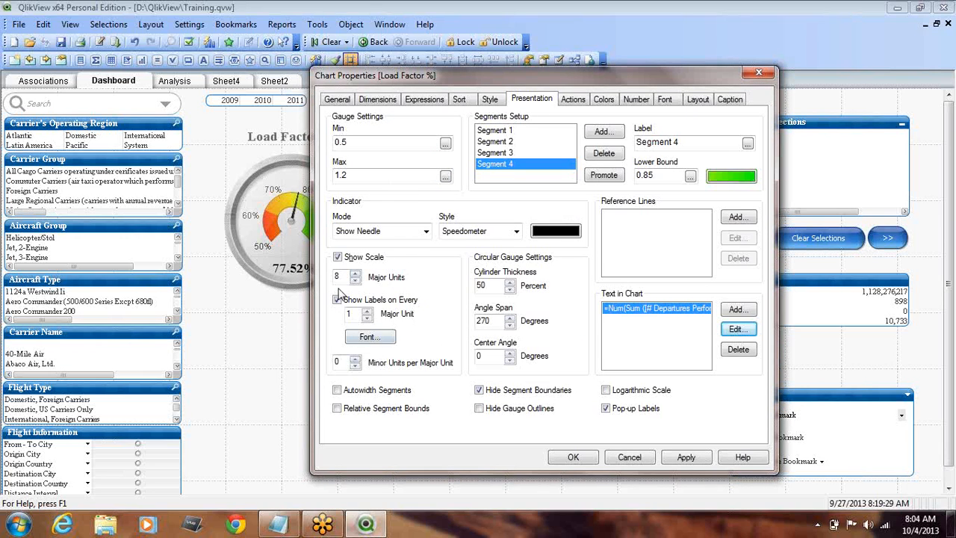
left_click(682, 462)
left_click(573, 457)
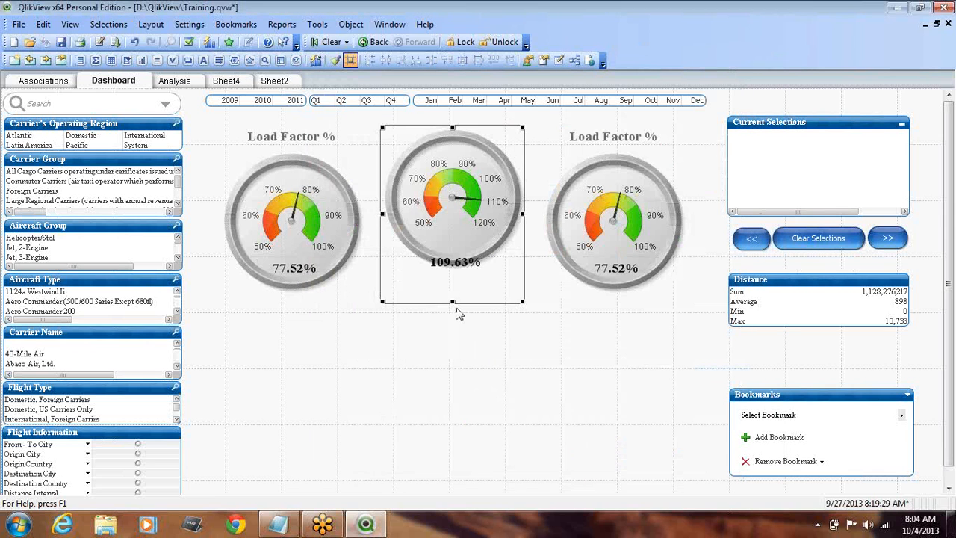
Reopen the middle gauge's properties, turn on showing the title in the chart, and apply the change
right_click(422, 134)
left_click(461, 143)
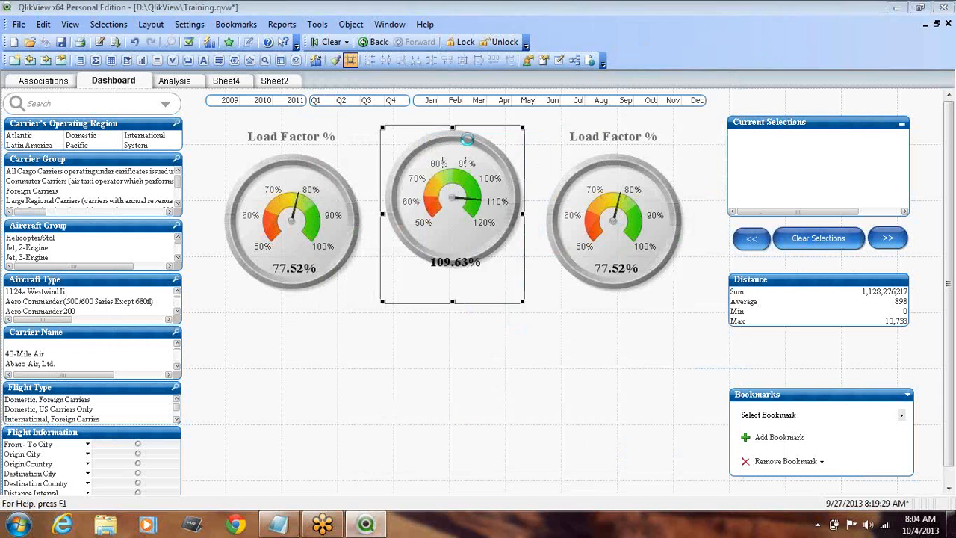
left_click(272, 84)
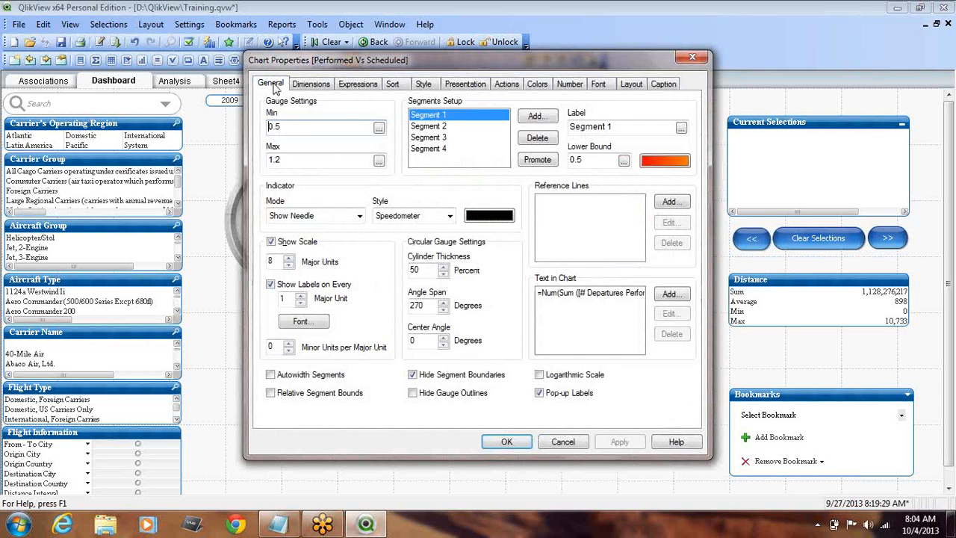
left_click(664, 85)
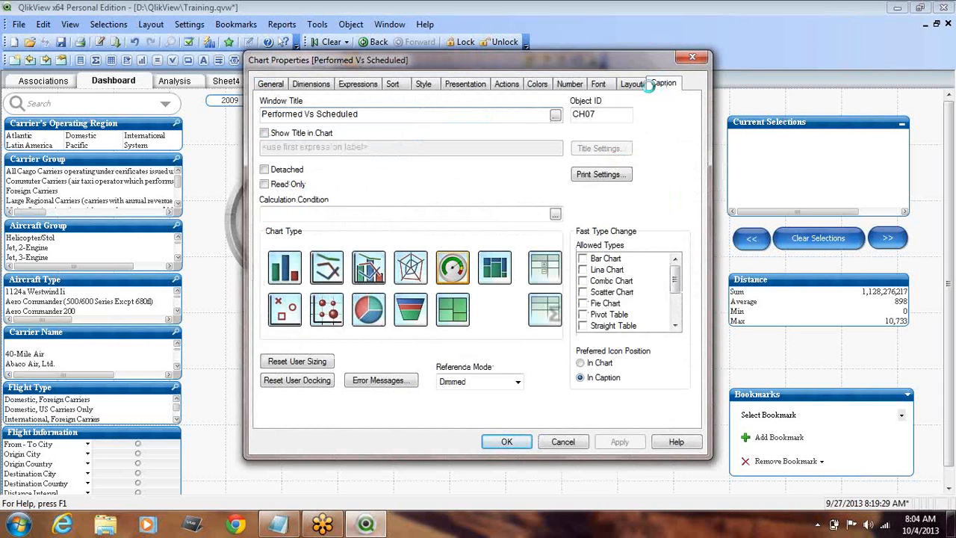
left_click(272, 84)
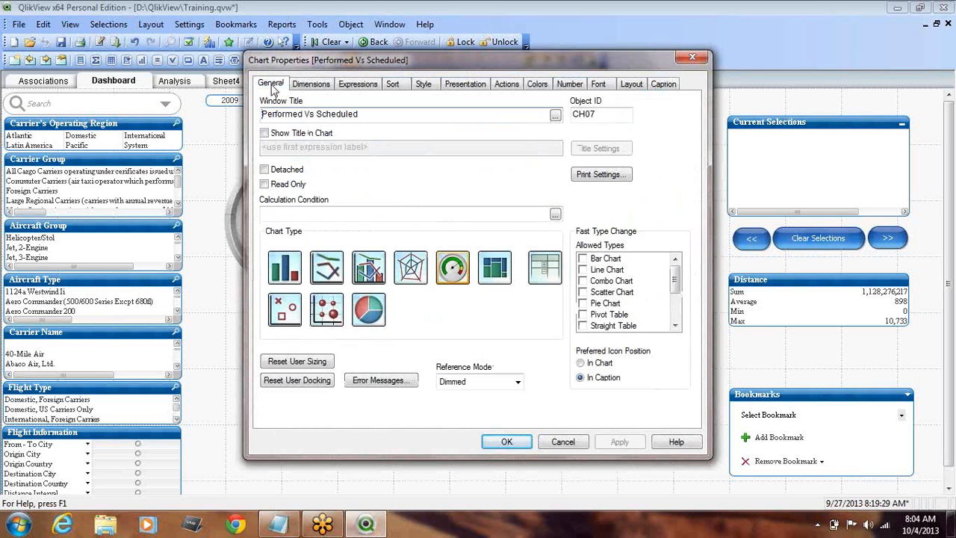
left_click(264, 133)
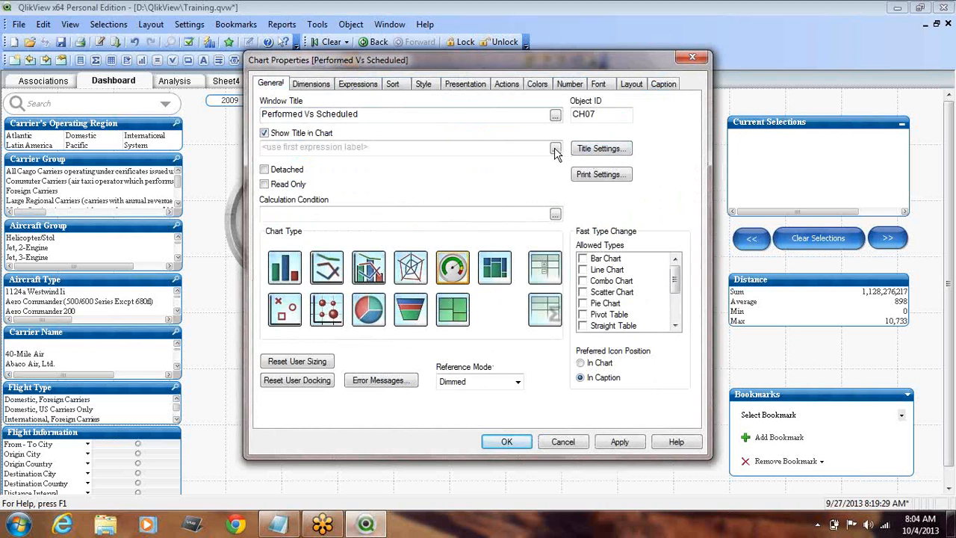
left_click(636, 441)
left_click(510, 441)
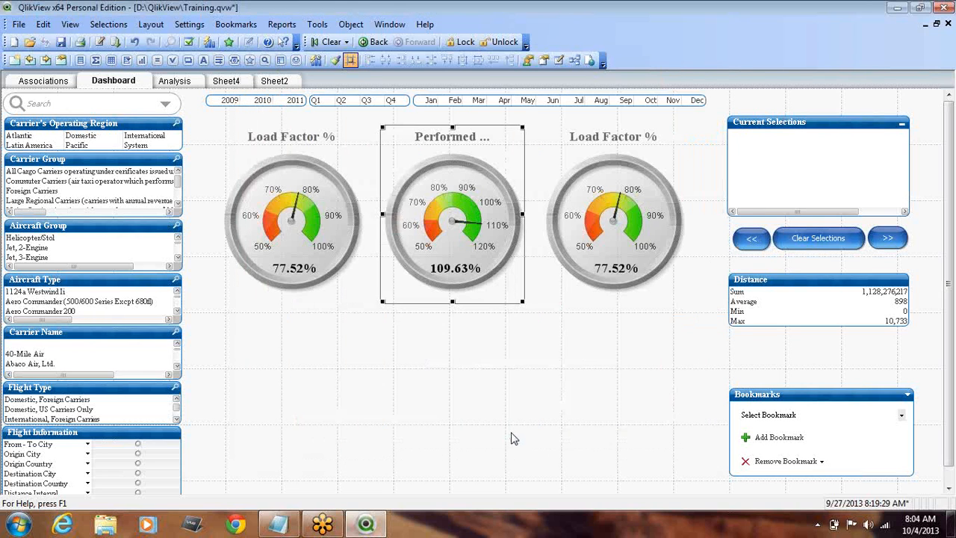
right_click(443, 141)
left_click(467, 147)
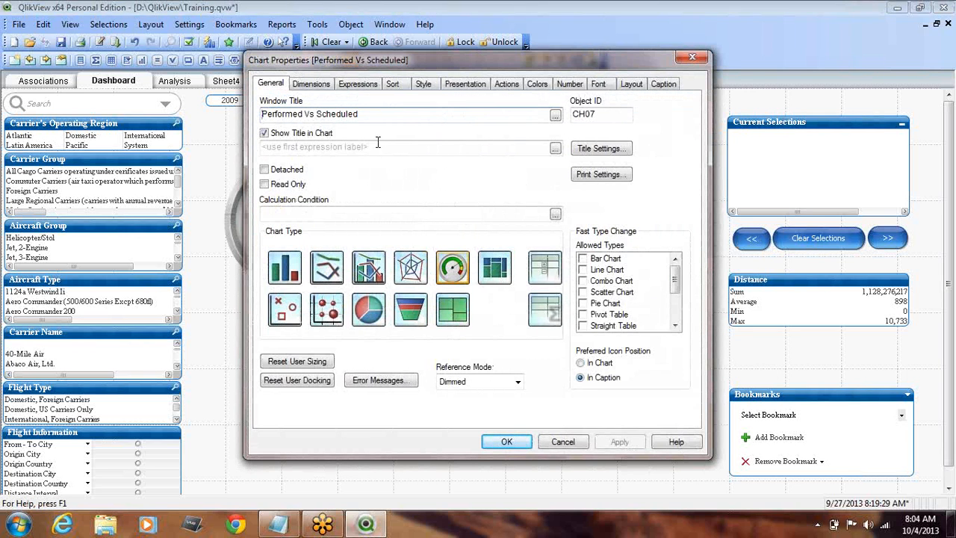
left_click(360, 83)
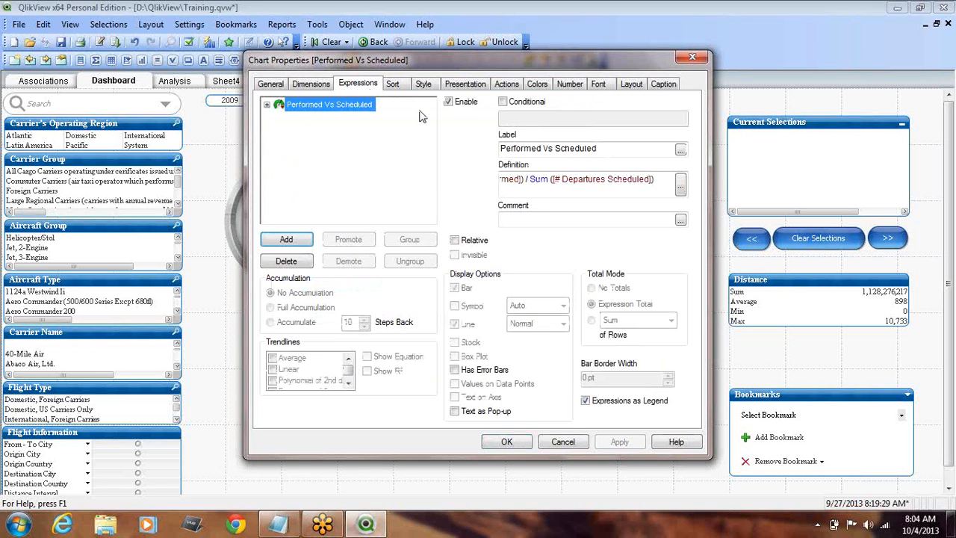
left_click(679, 150)
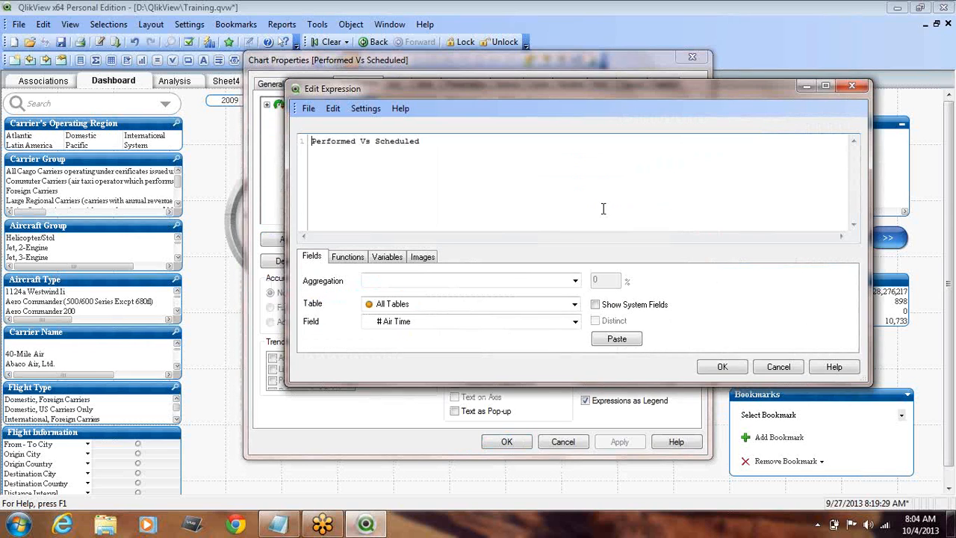
left_click(777, 367)
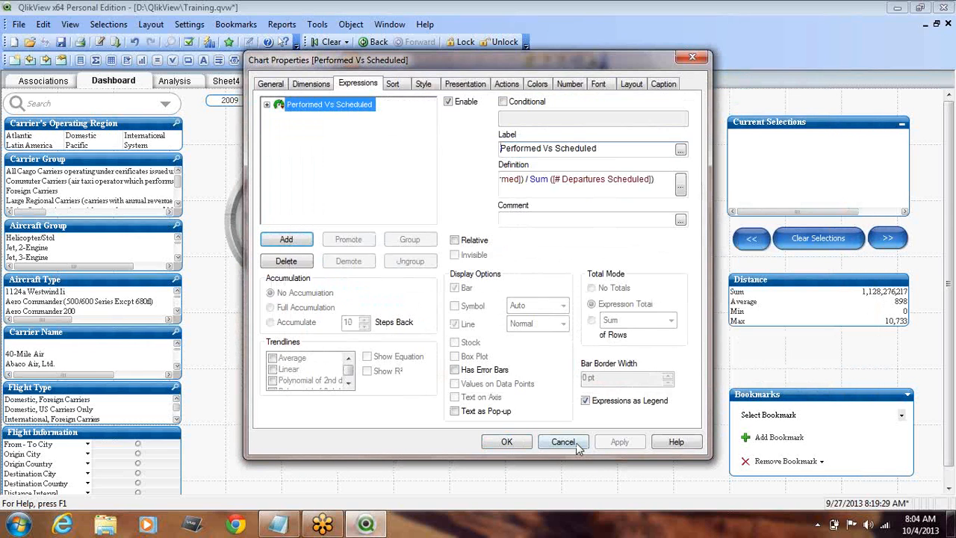
left_click(575, 443)
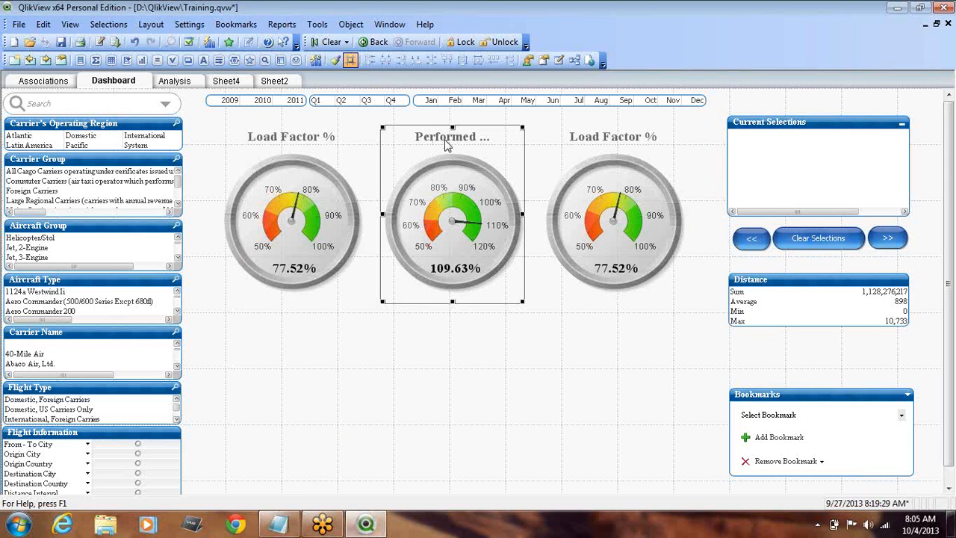
Try to adjust the in-chart title area of the middle gauge
key("ctrl+shift")
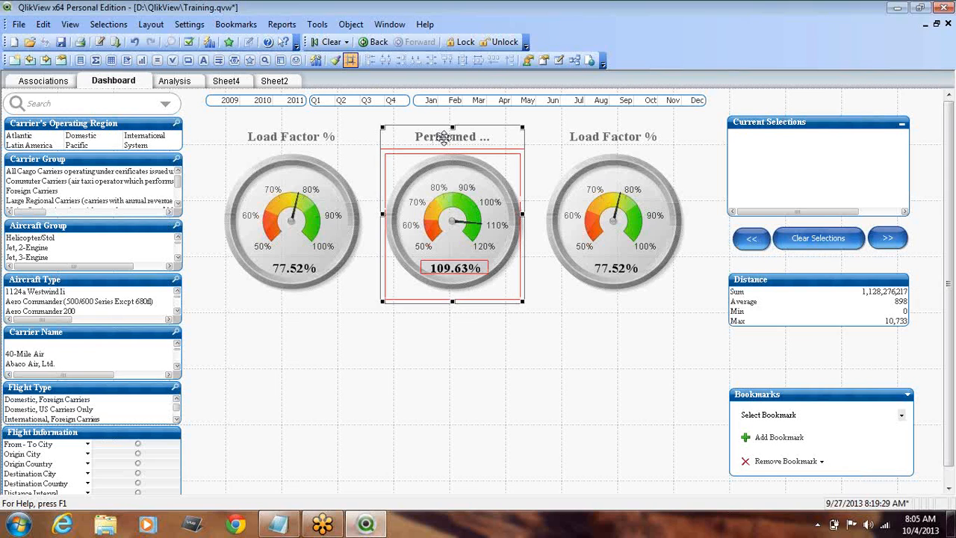
left_click_drag(426, 138, 425, 137)
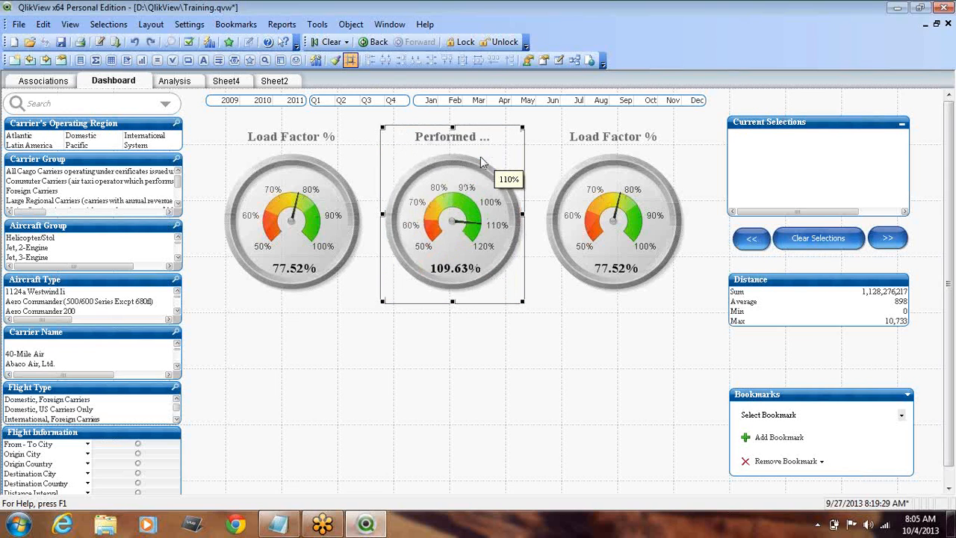
left_click(483, 358)
Review the presentation, expression and sort properties of the Performed Vs Scheduled gauge
left_click(448, 144)
right_click(448, 144)
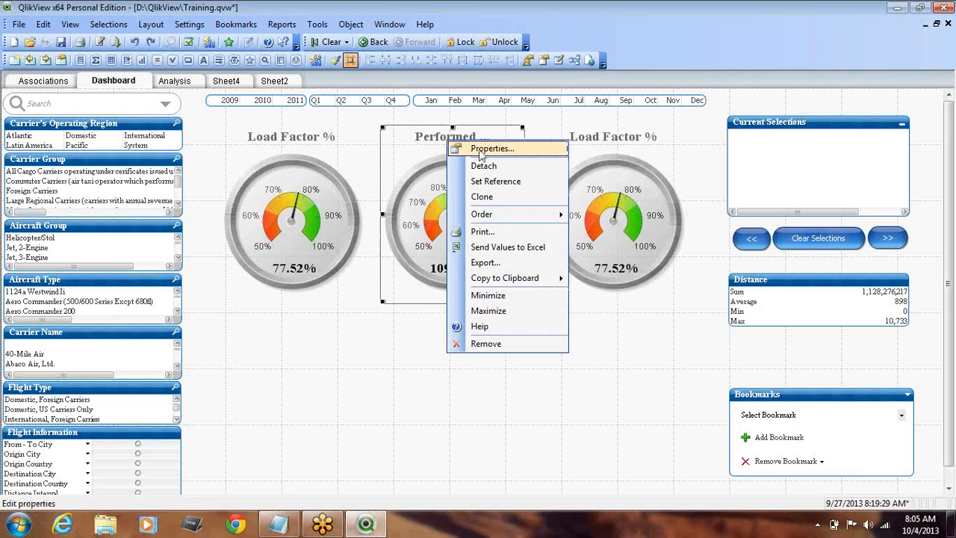
left_click(480, 147)
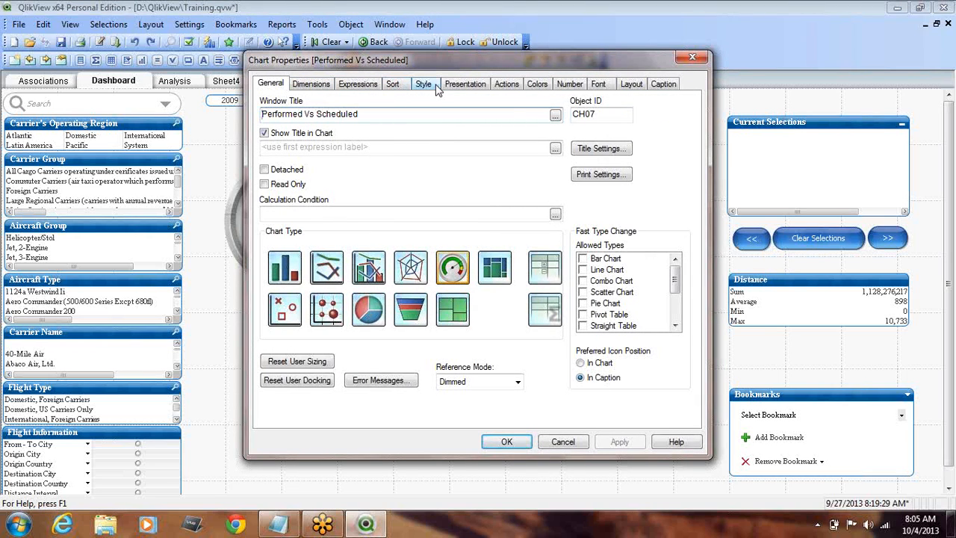
left_click(462, 84)
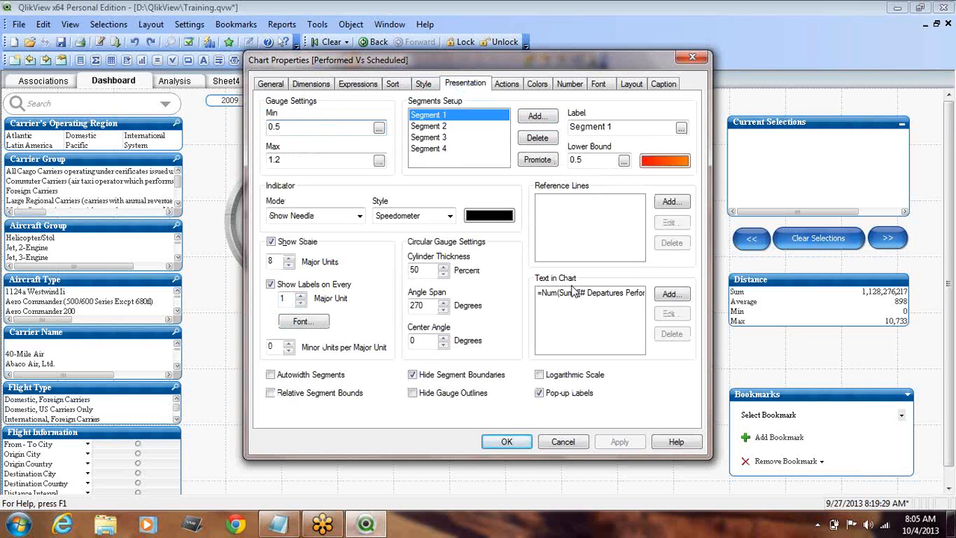
left_click(362, 88)
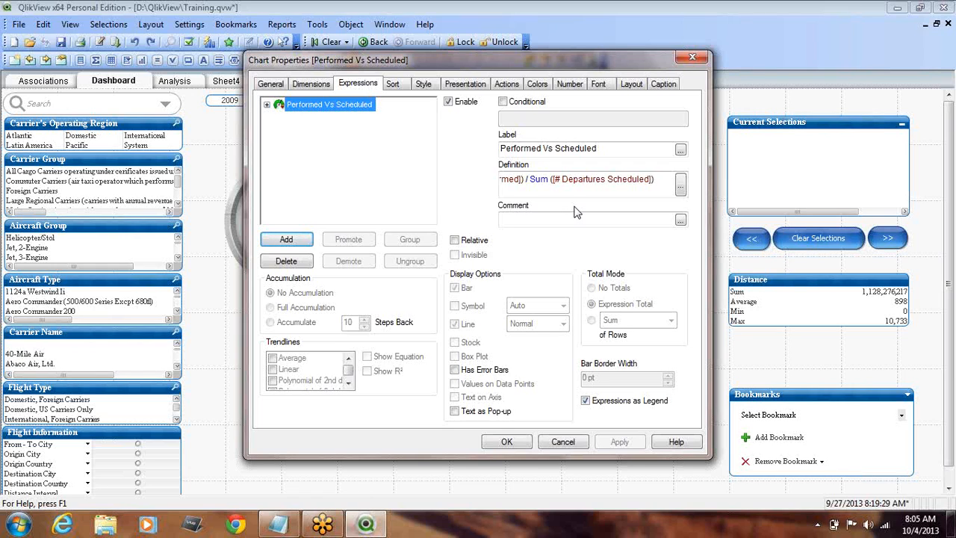
left_click(390, 85)
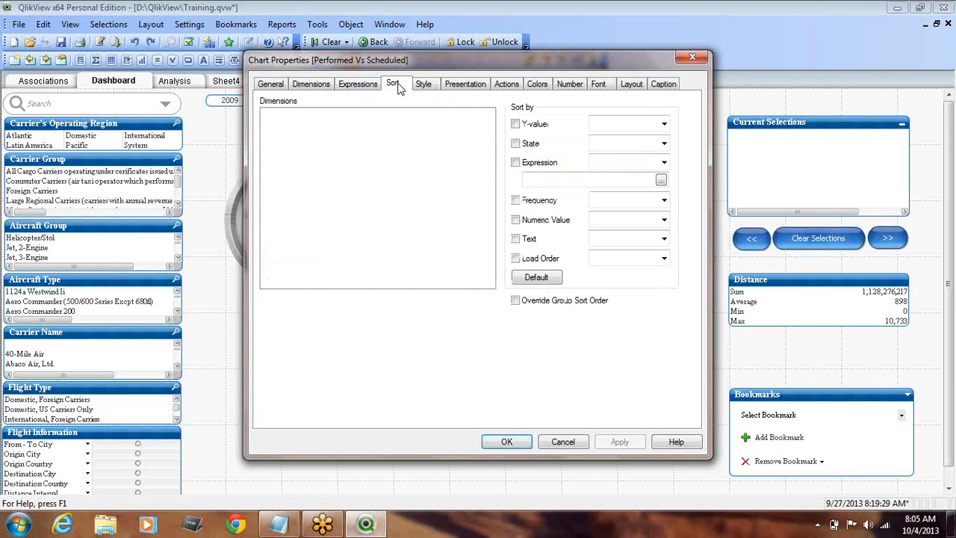
left_click(358, 84)
left_click(311, 83)
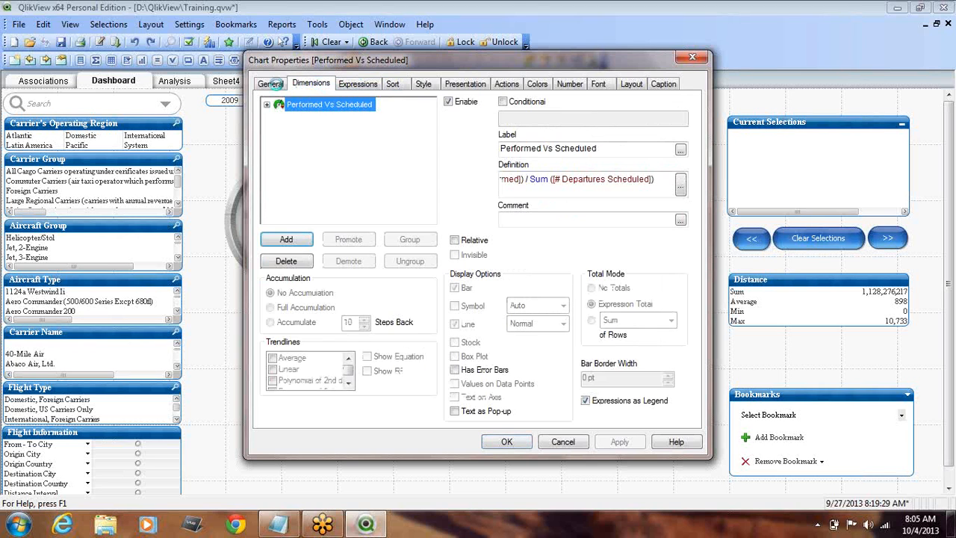
left_click(369, 85)
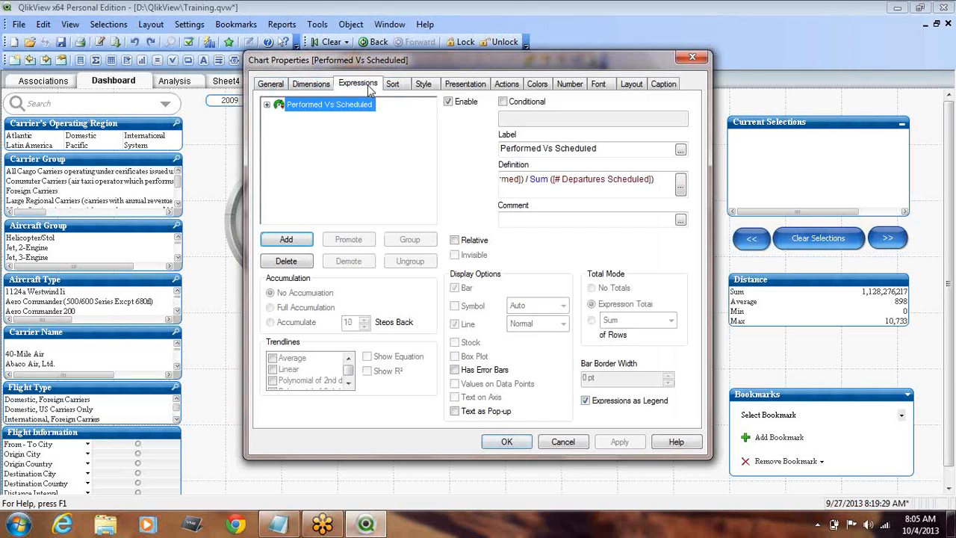
Examine the Performed Vs Scheduled expression's attributes, including Text Format, Show Value and Background Color, and close the properties without changes
right_click(336, 109)
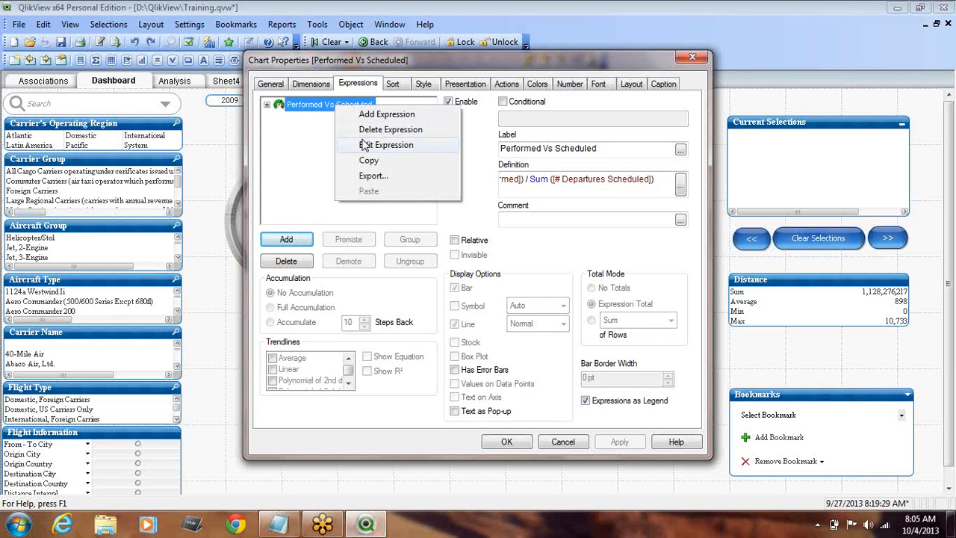
left_click(313, 159)
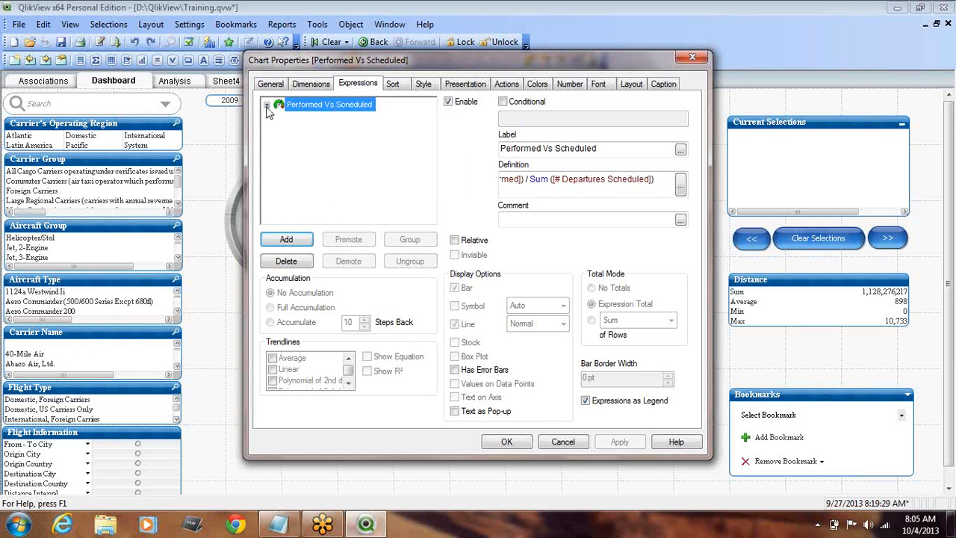
left_click(268, 106)
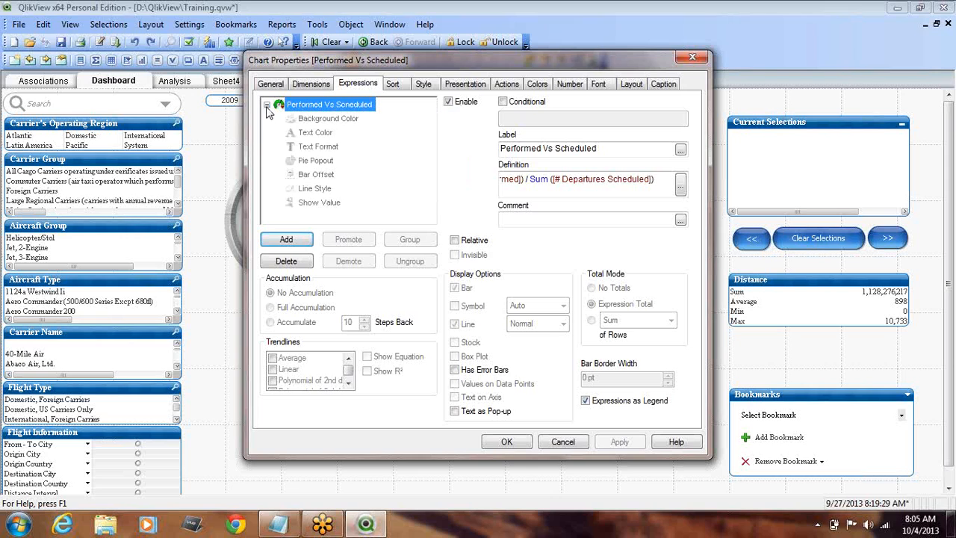
left_click(321, 150)
double_click(321, 149)
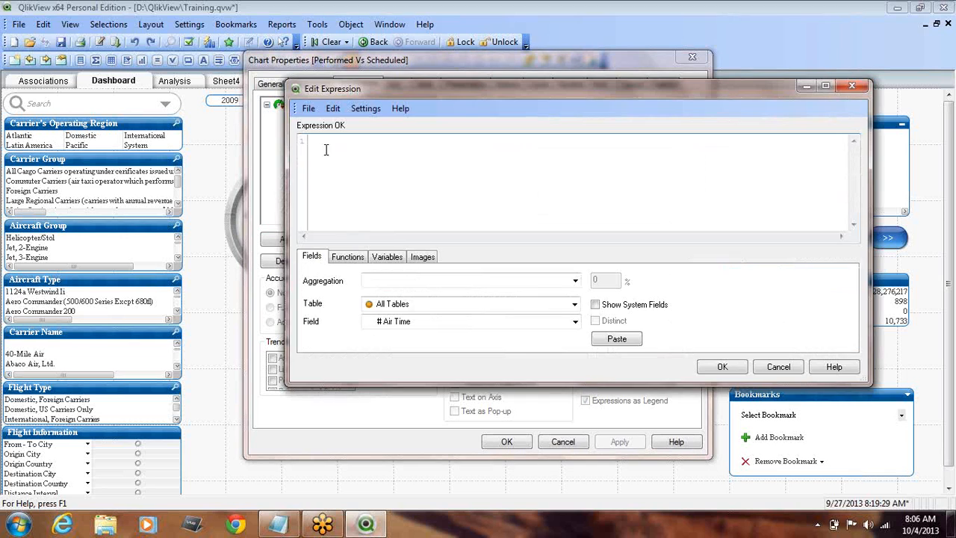
left_click(797, 371)
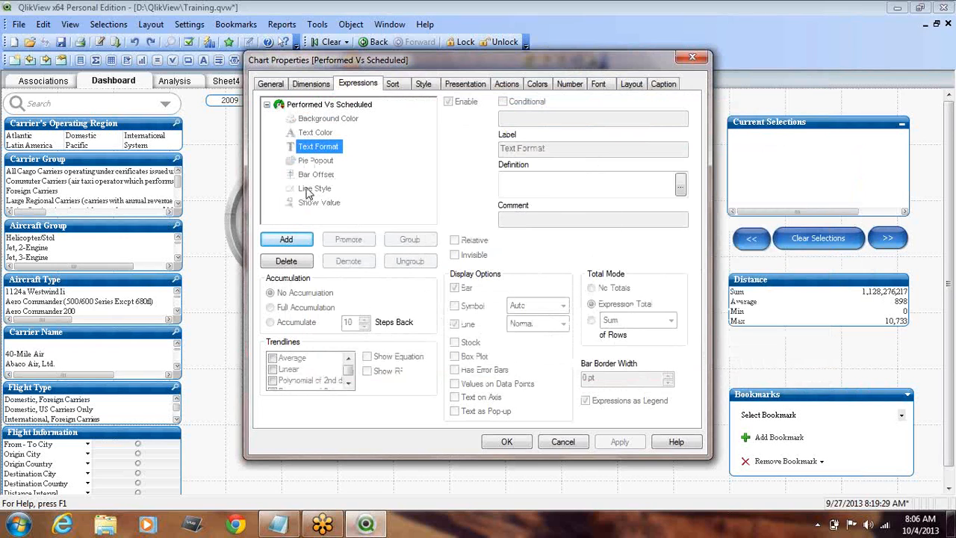
left_click(318, 206)
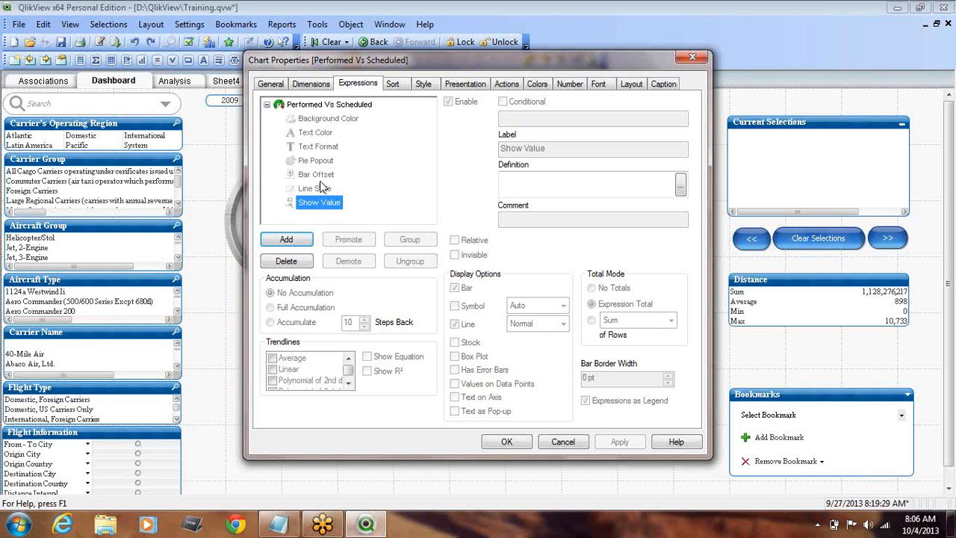
left_click(326, 121)
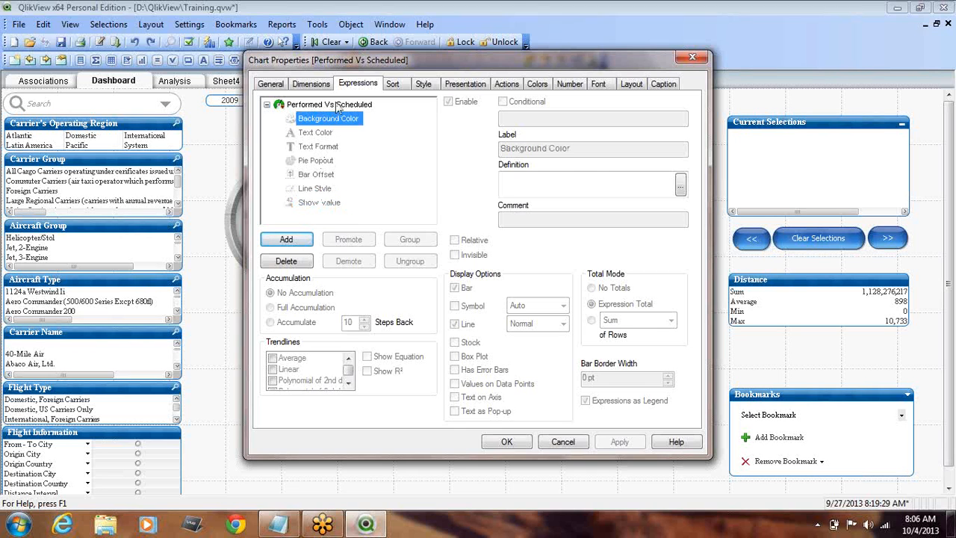
left_click(336, 105)
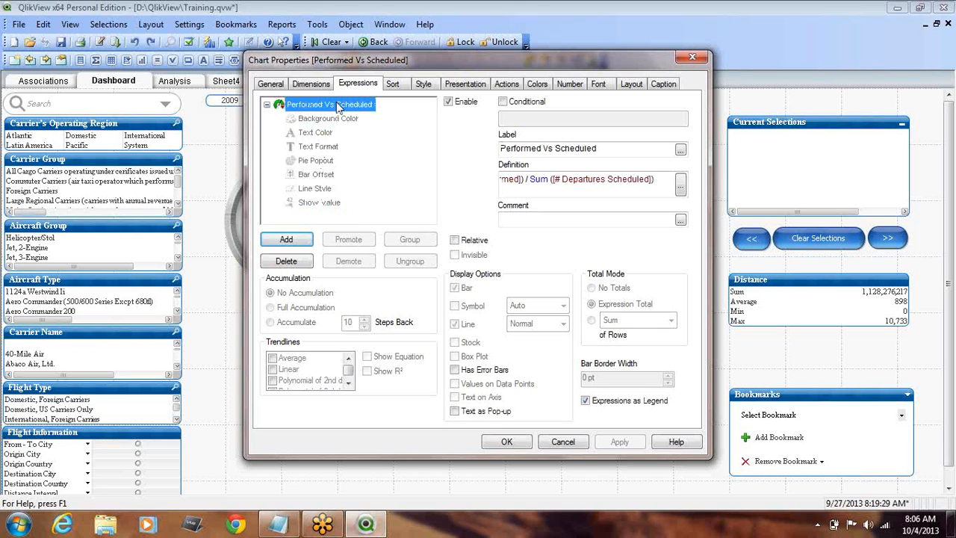
left_click(692, 57)
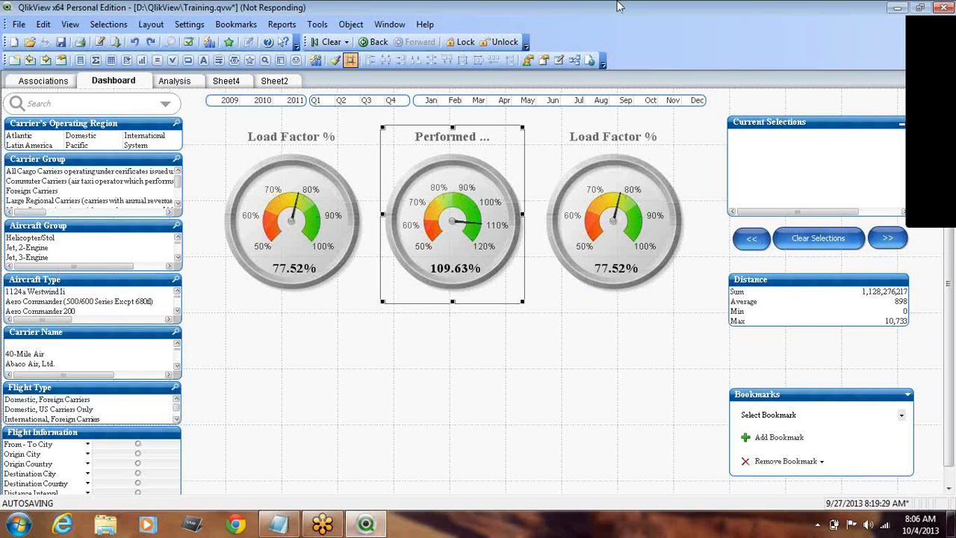
Check the class notes in Notepad for the remaining Airtime % gauge, and return to the QlikView dashboard
left_click(277, 525)
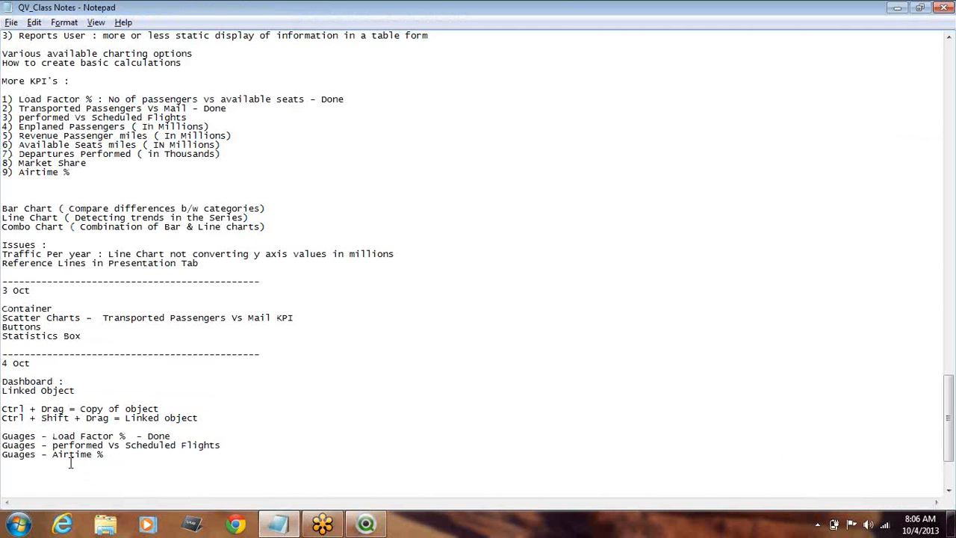
left_click_drag(119, 457, 2, 454)
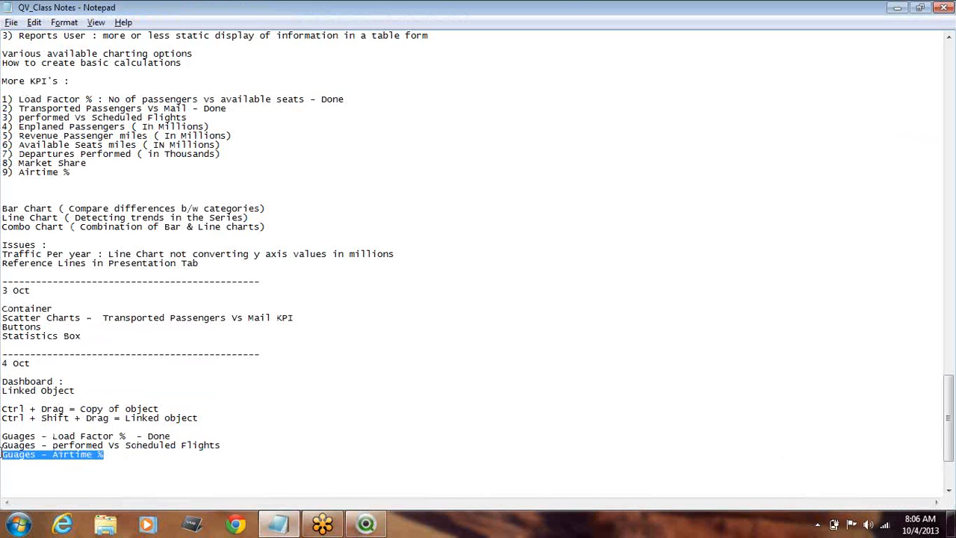
left_click(113, 457)
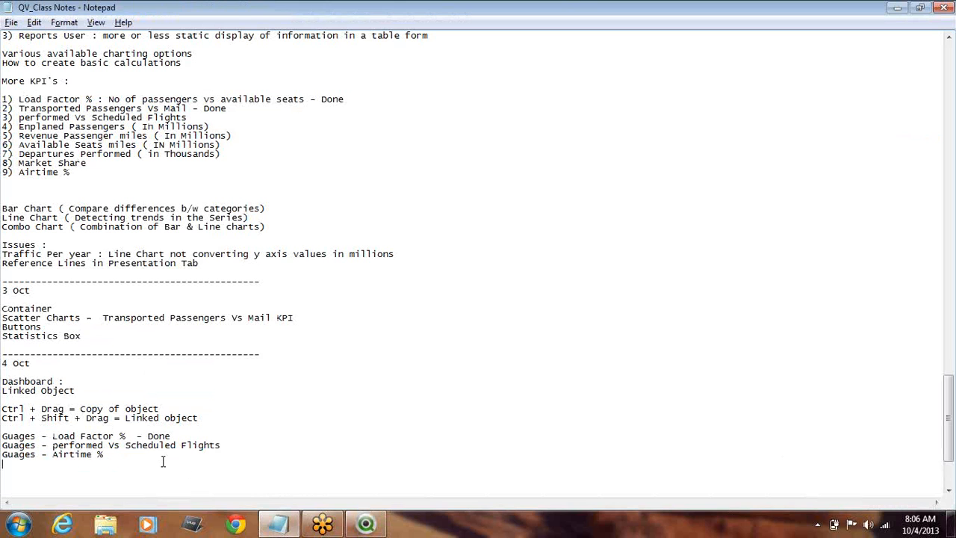
key("alt+Tab")
left_click(444, 349)
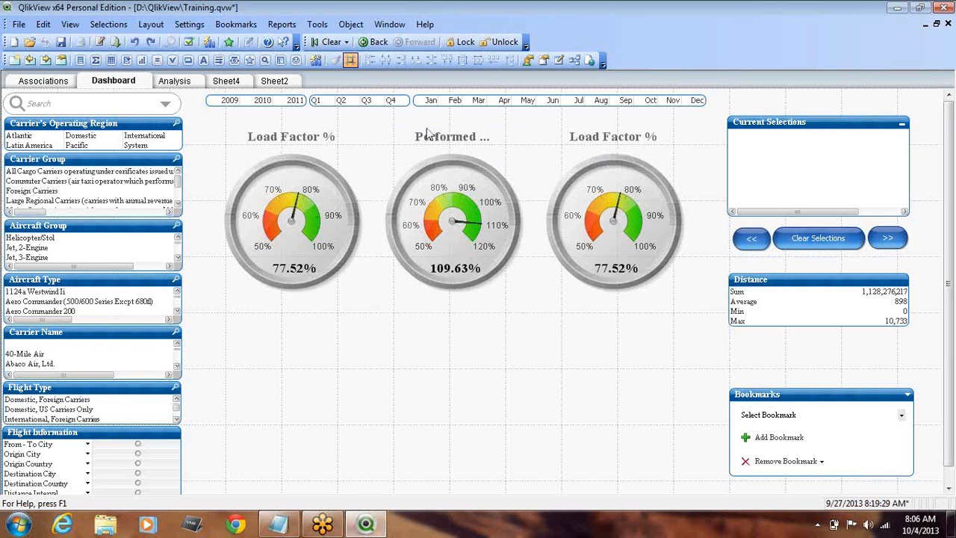
Change the third gauge's window title to Air Time % and copy the new title
left_click(597, 133)
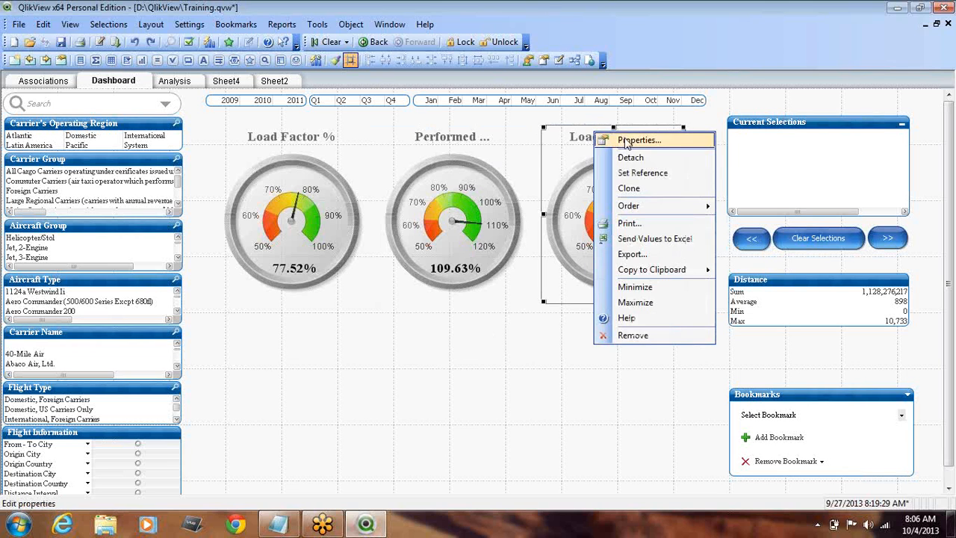
left_click(626, 142)
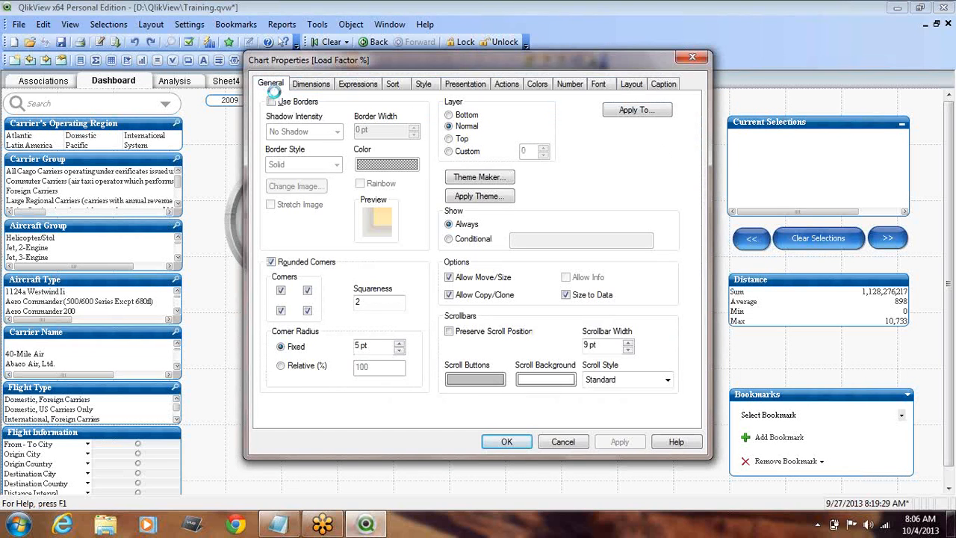
left_click(270, 85)
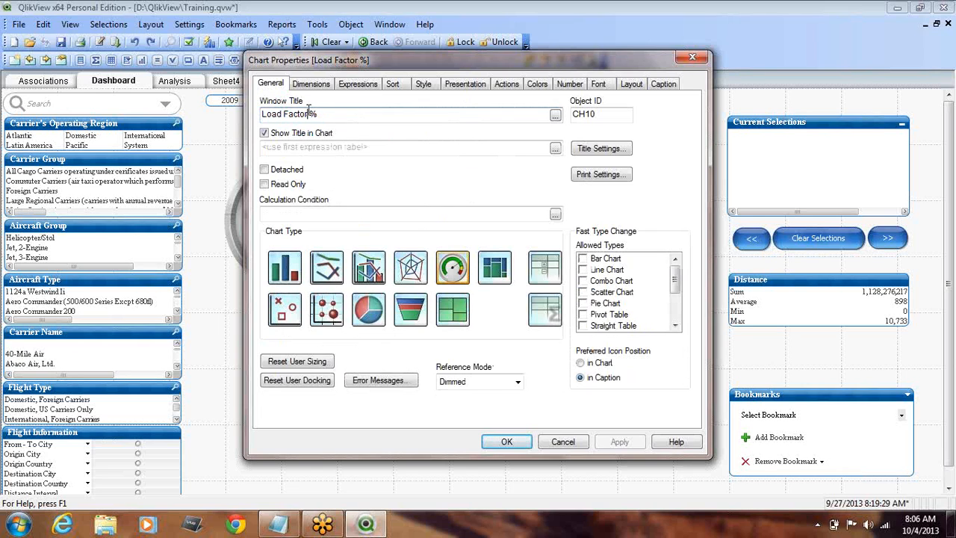
left_click_drag(308, 113, 253, 113)
type("Airtime")
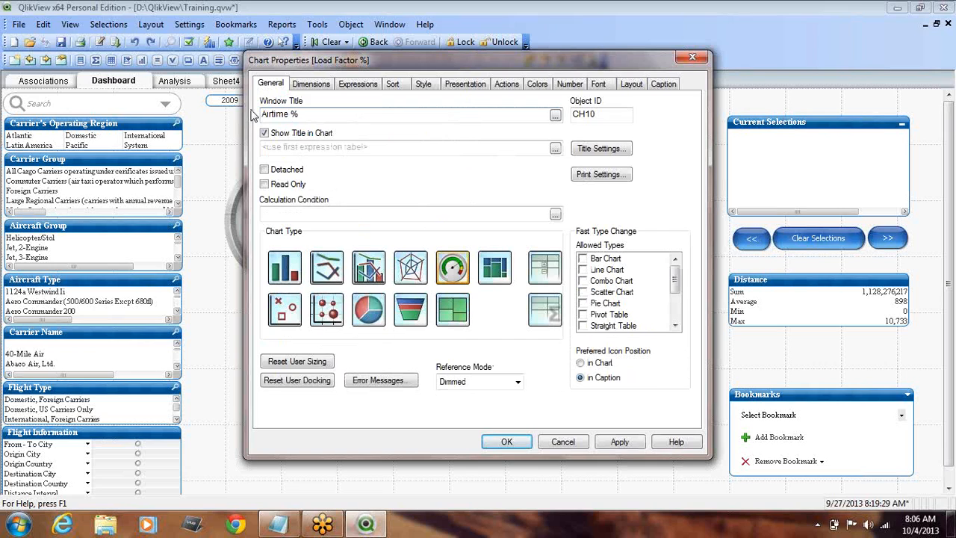
key("Delete")
type("T")
key("End")
key("shift+Home")
key("ctrl+c")
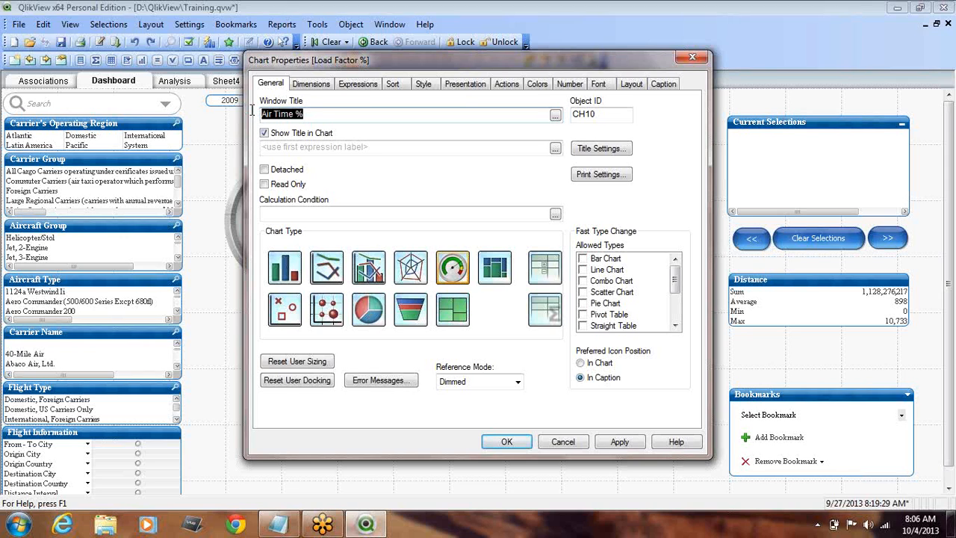
Replace the third gauge's expression label with the copied text Air Time %
left_click(358, 84)
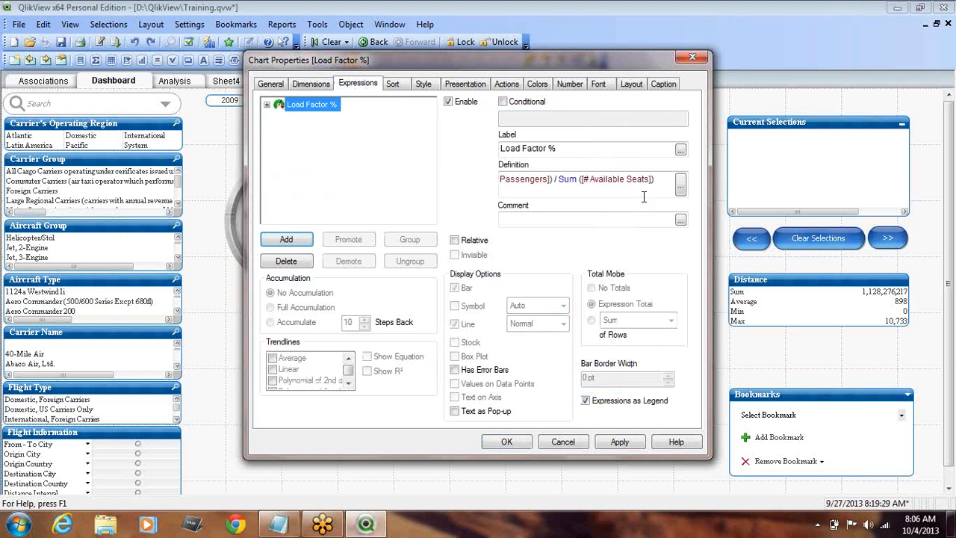
left_click_drag(593, 148, 431, 150)
key("ctrl+v")
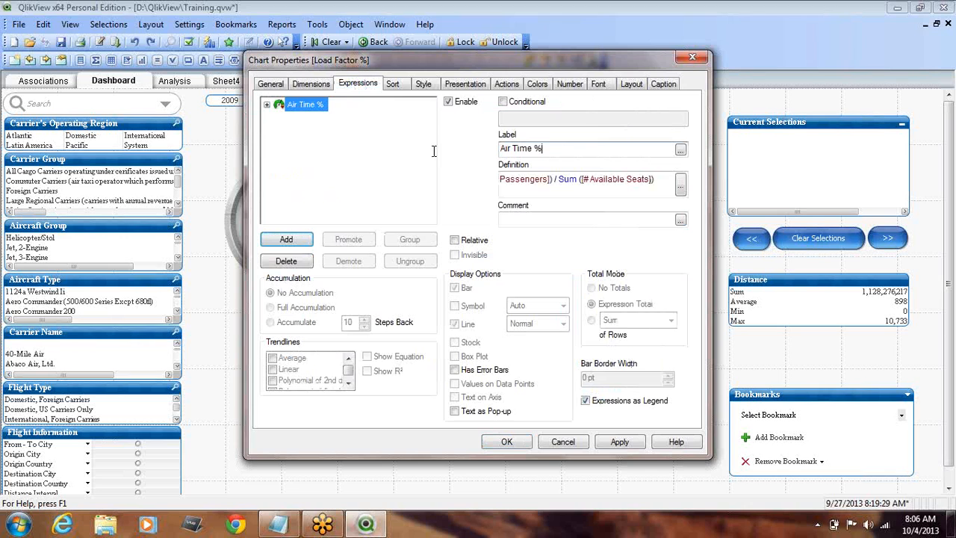
Add Sum ([# Air Time]) below the existing formula in the third gauge's expression definition, using the Sum aggregation
left_click(678, 183)
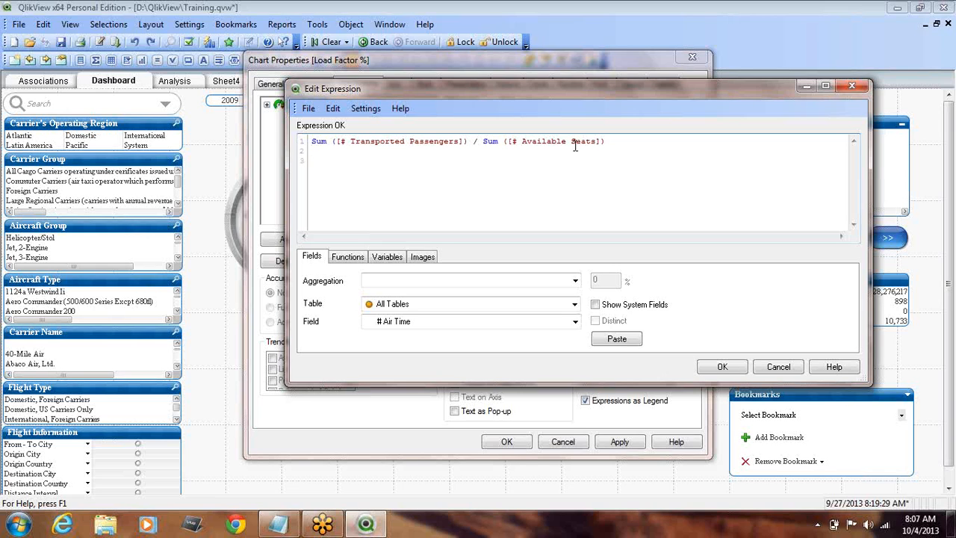
left_click(576, 281)
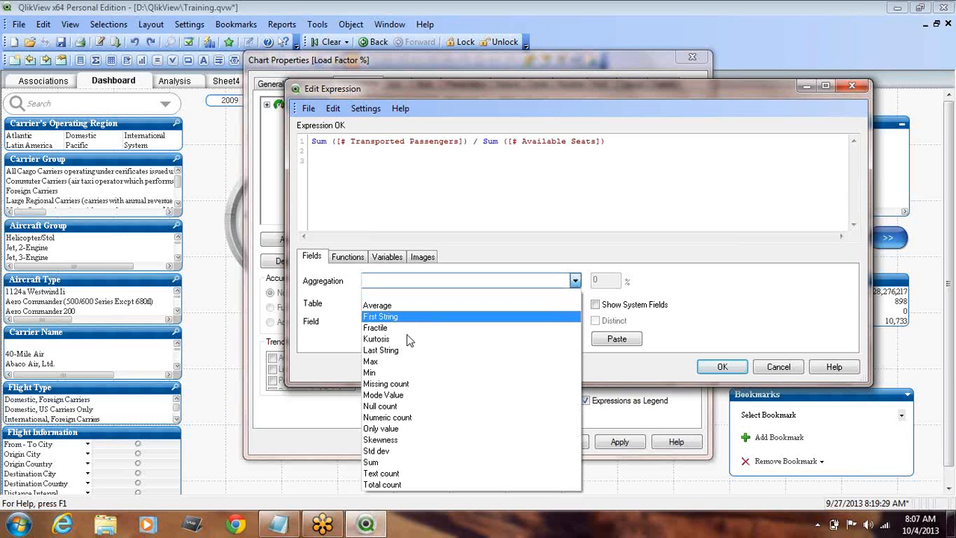
left_click(391, 461)
left_click(467, 323)
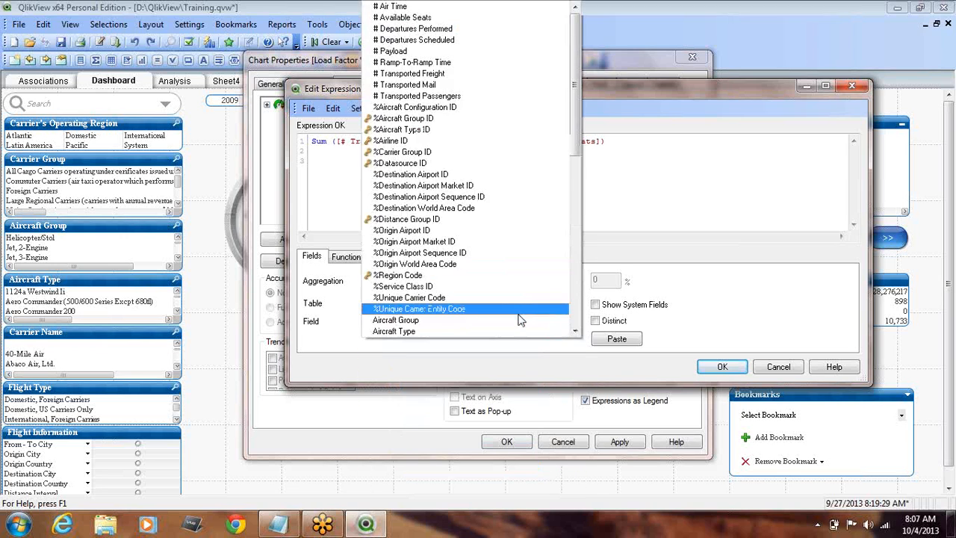
left_click(424, 8)
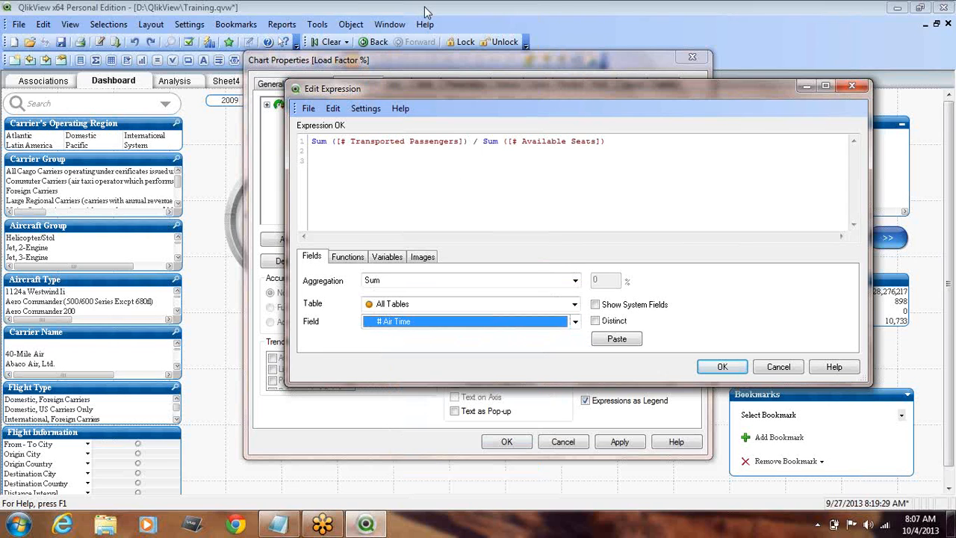
left_click(614, 339)
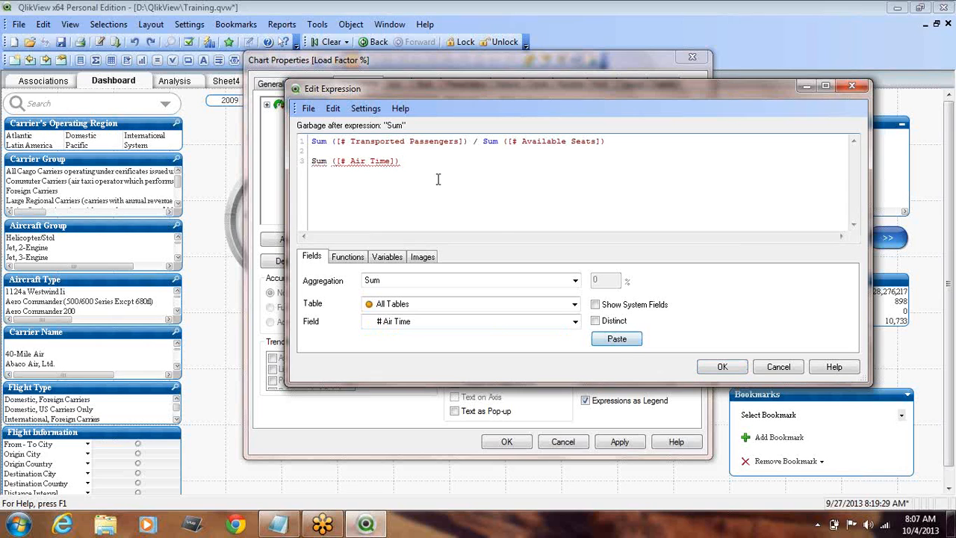
Divide the air time sum by Sum ([# Ramp-To-Ramp Time]) in the expression
type("/")
left_click(575, 281)
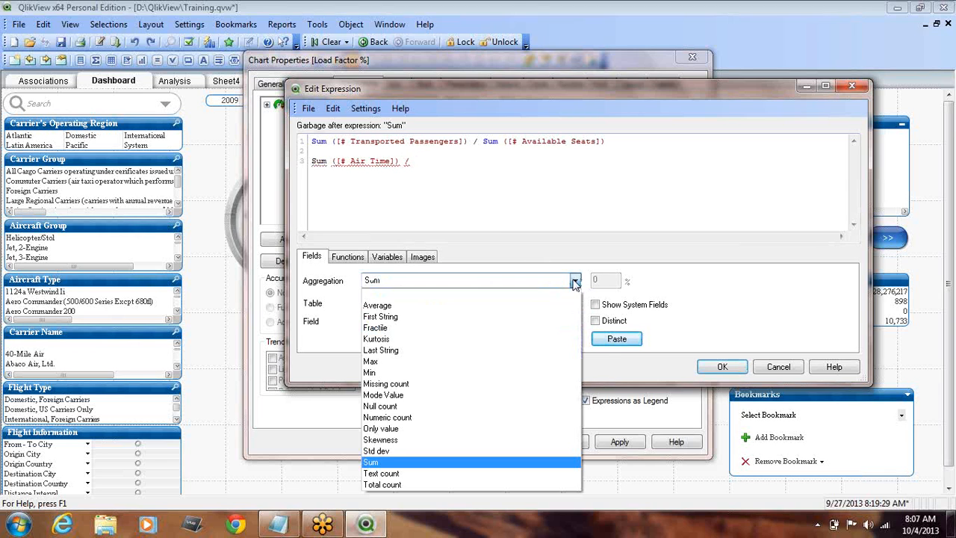
left_click(527, 284)
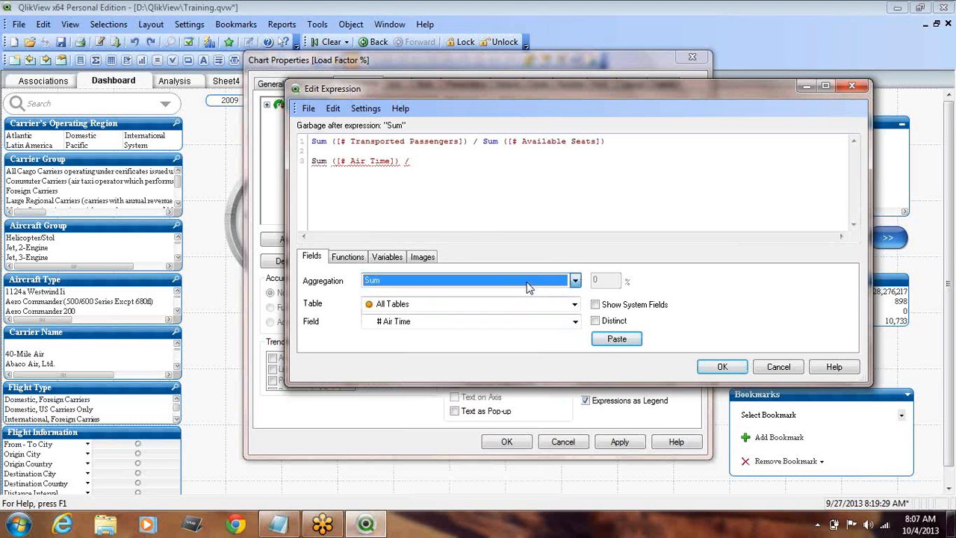
left_click(575, 322)
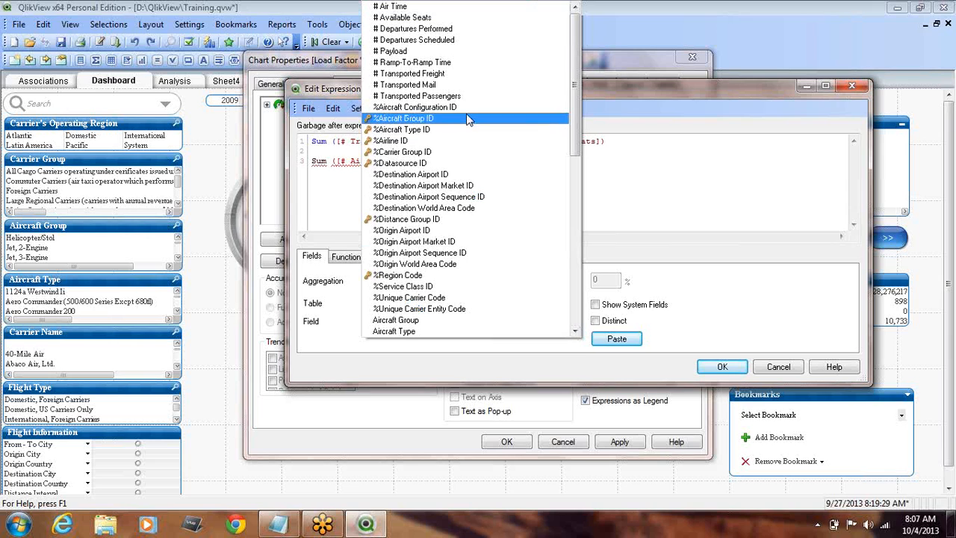
left_click(469, 63)
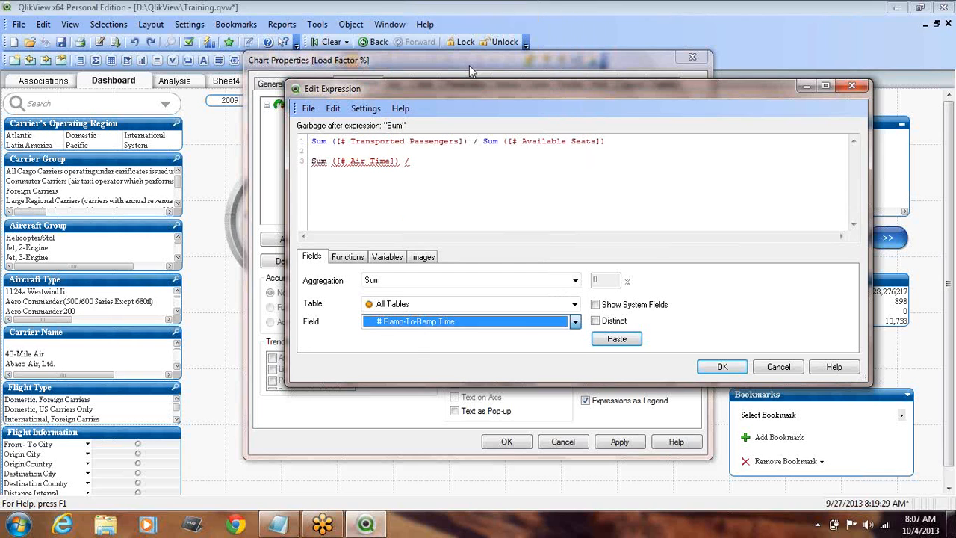
left_click(617, 339)
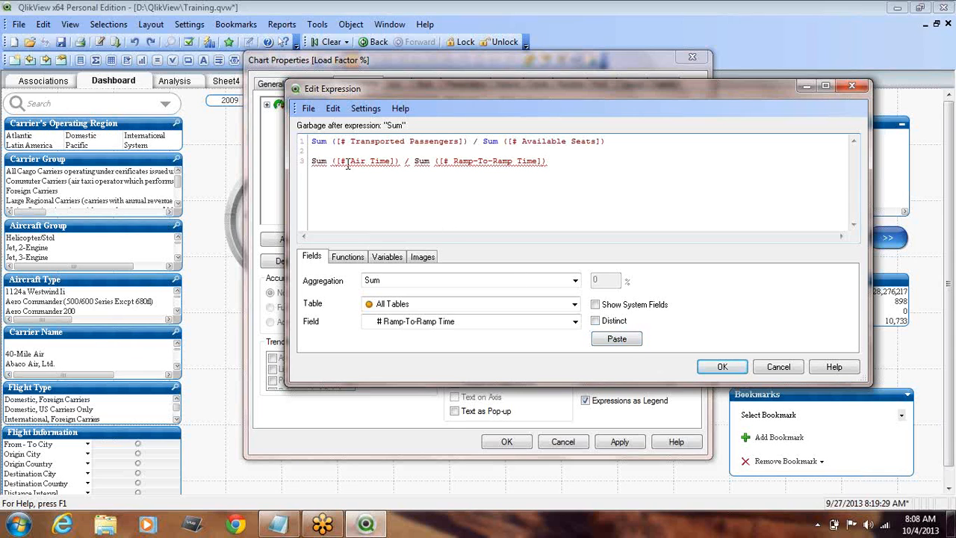
Delete the old Transported Passengers / Available Seats formula and the empty line beneath it from the expression
left_click_drag(603, 140, 287, 136)
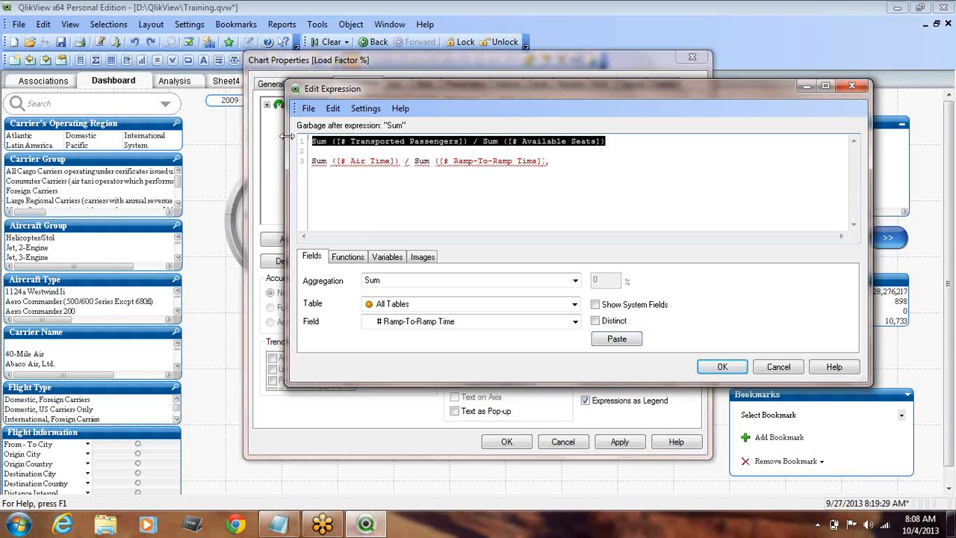
key("Delete")
key("Delete")
key("Delete")
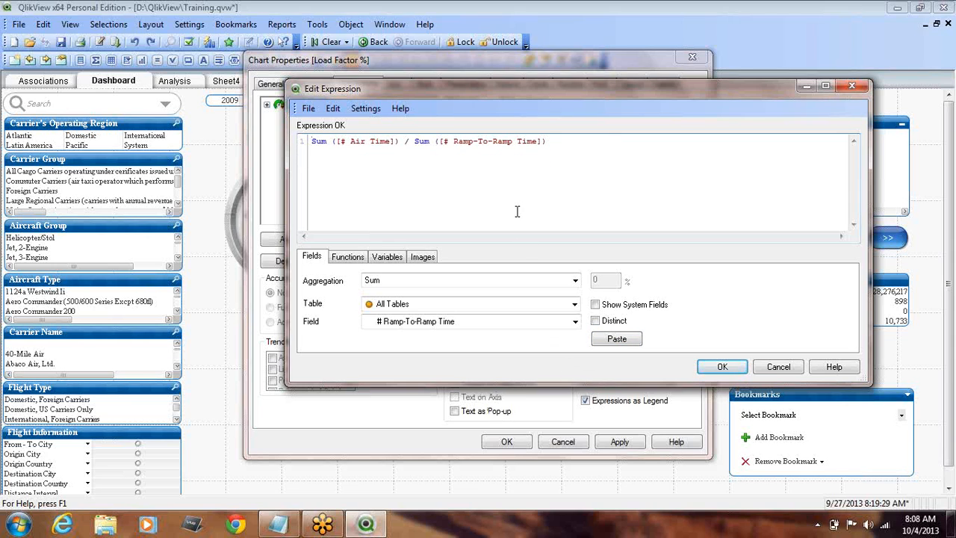
Copy the complete Air Time / Ramp-To-Ramp Time formula and accept it as the Air Time % definition
key("ctrl+a")
key("ctrl+c")
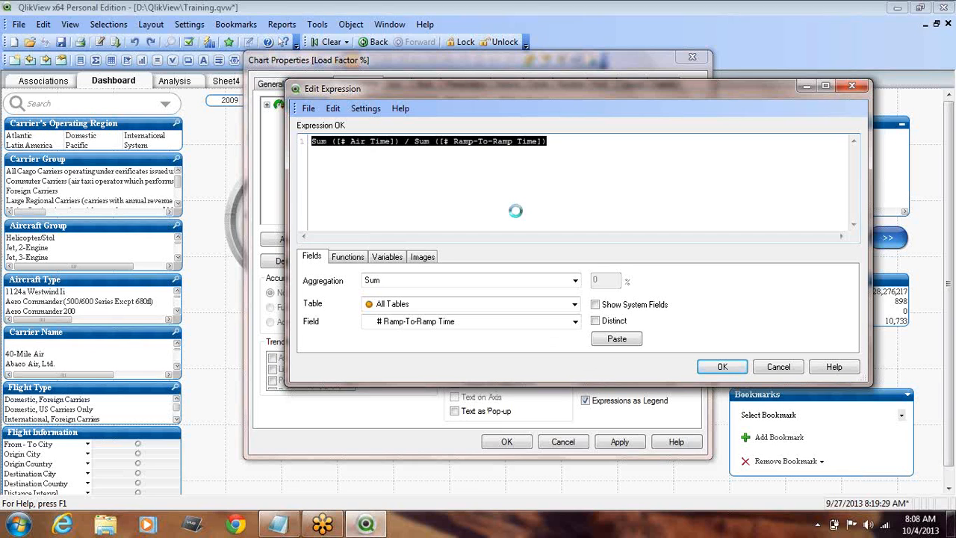
left_click(721, 367)
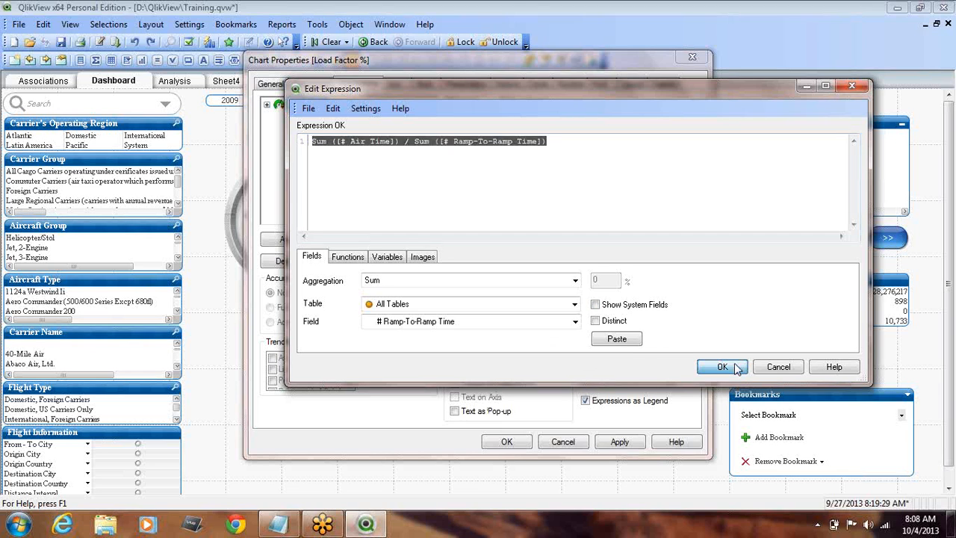
left_click(656, 179)
key("Home")
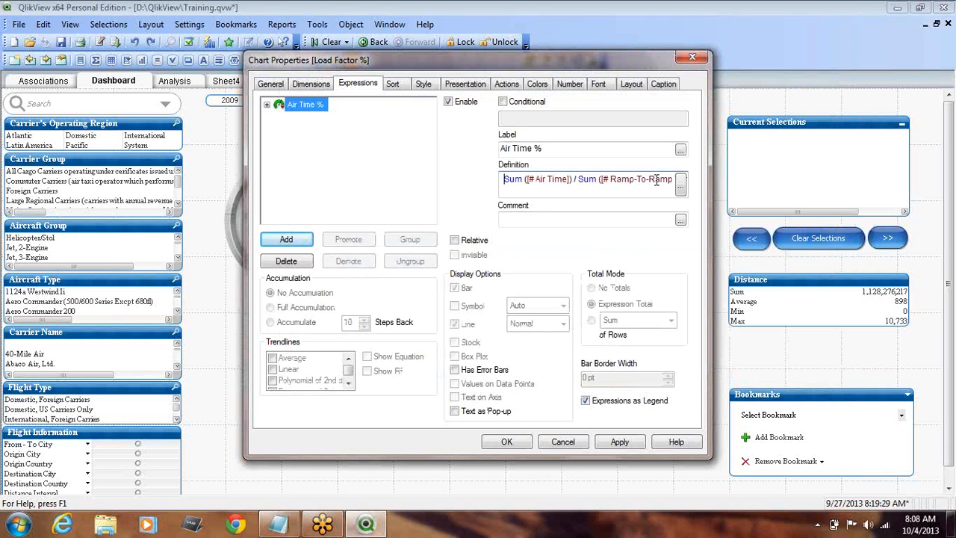
Replace the formula inside Num() in the third gauge's chart text with the copied air time formula, and apply the chart properties
left_click(468, 82)
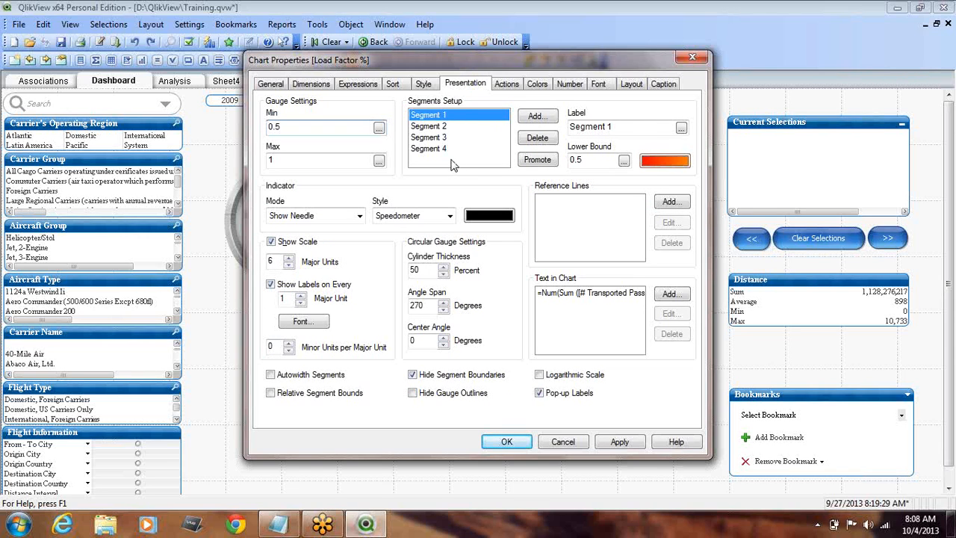
left_click(615, 294)
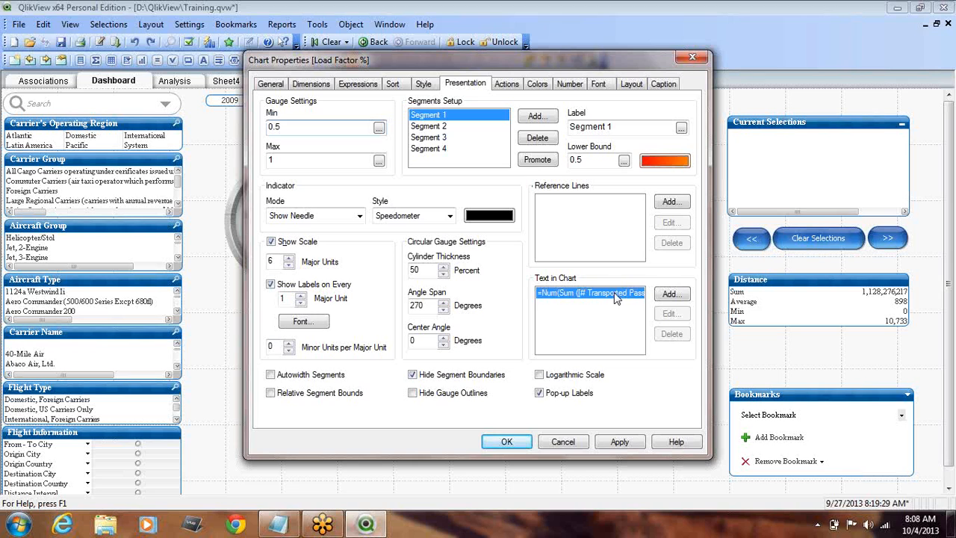
left_click(670, 315)
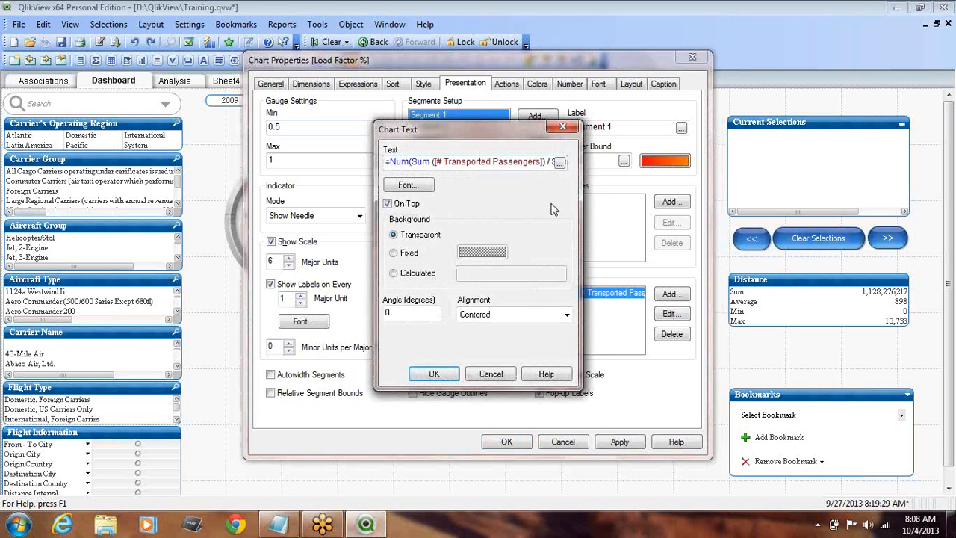
left_click(560, 163)
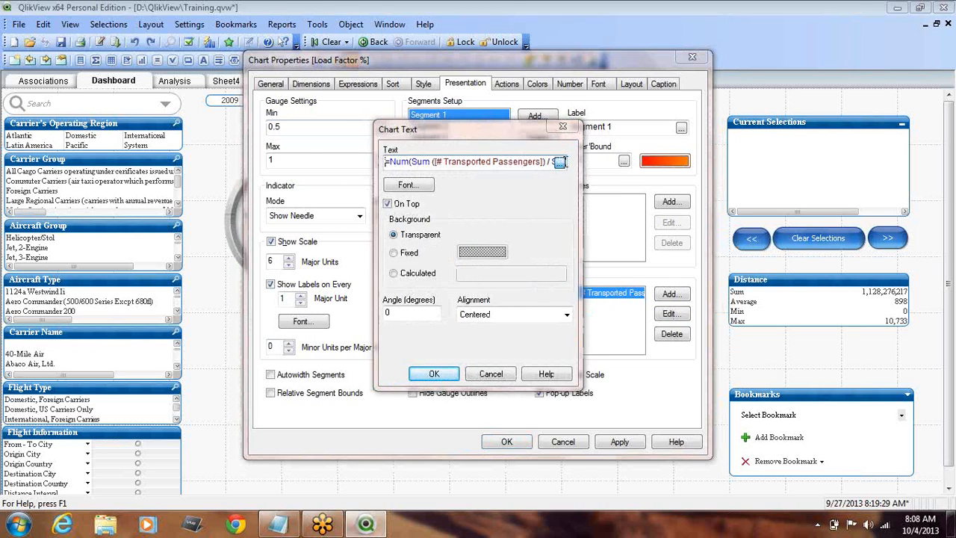
left_click_drag(335, 141, 629, 146)
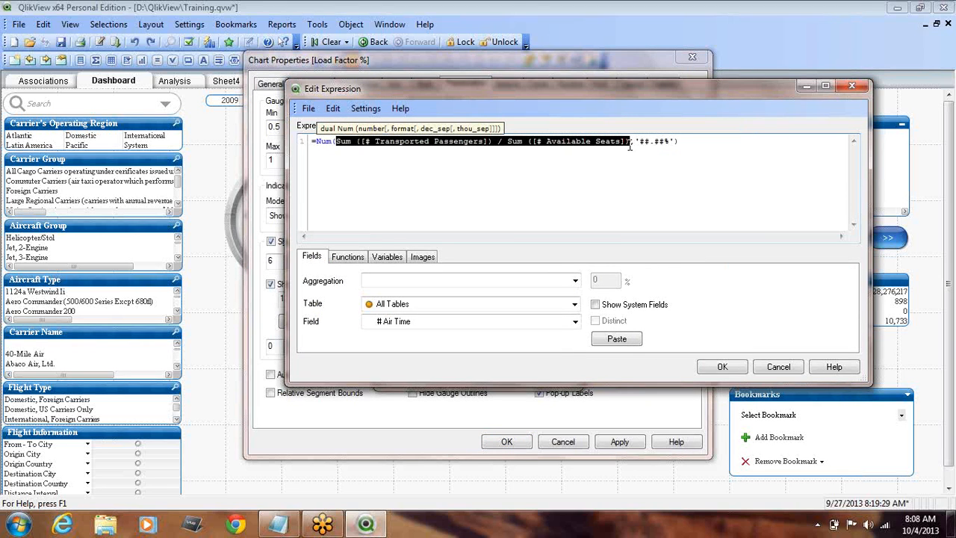
key("ctrl+v")
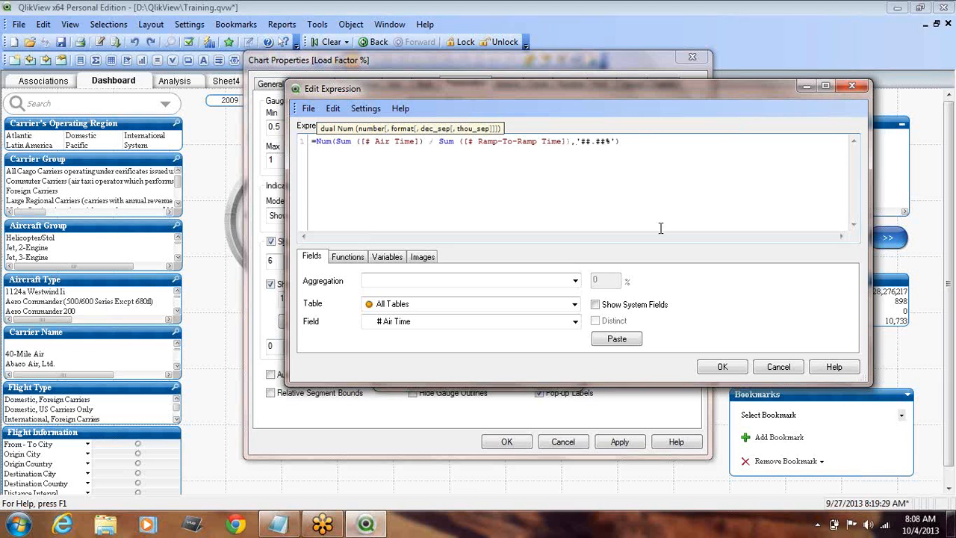
left_click(721, 367)
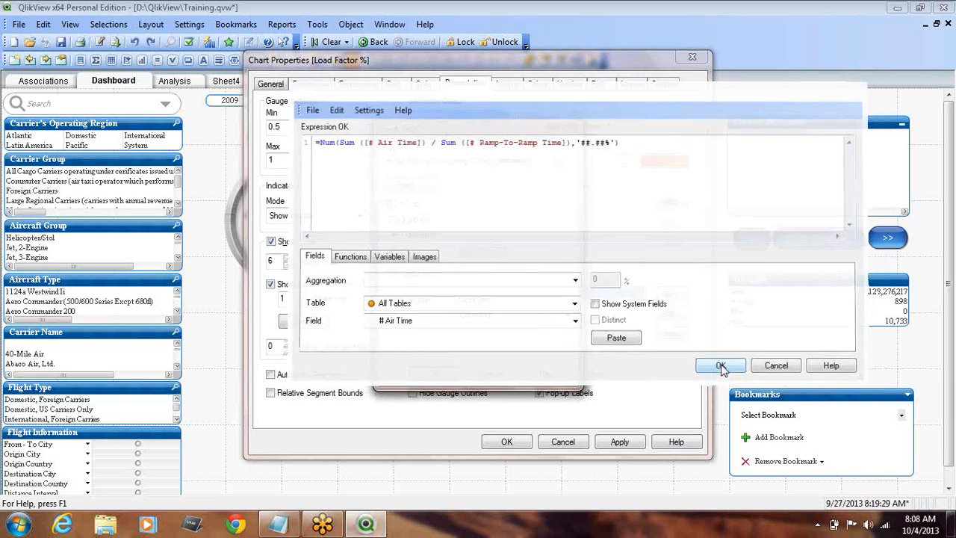
left_click(437, 373)
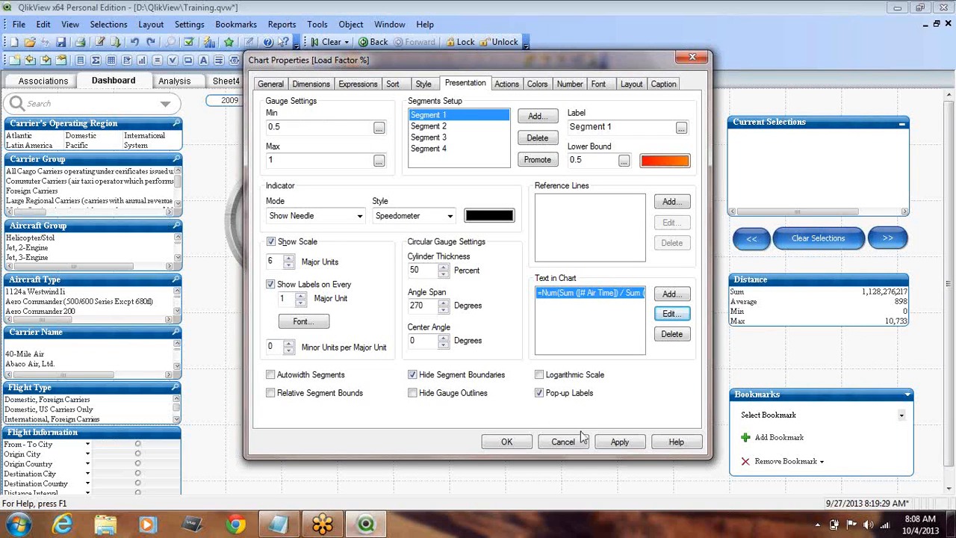
left_click(619, 441)
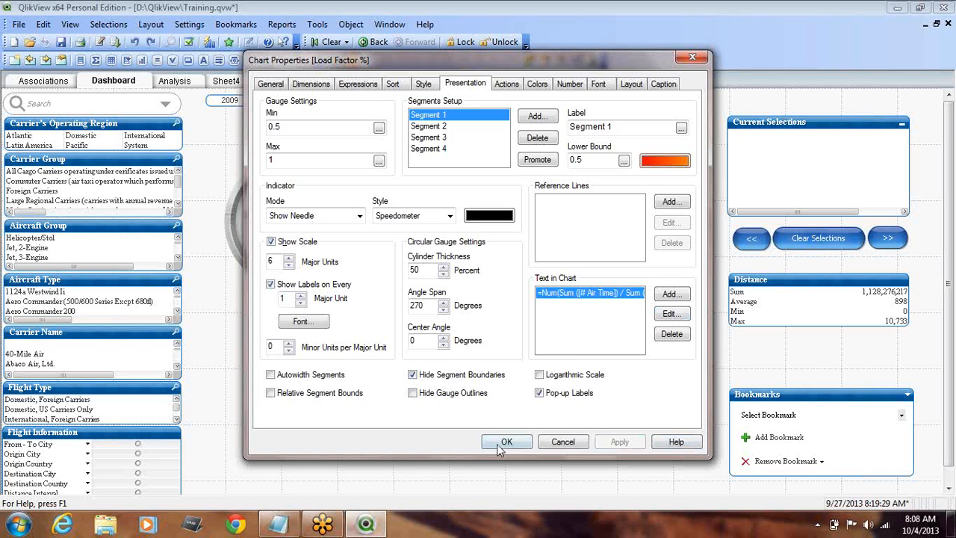
left_click(505, 442)
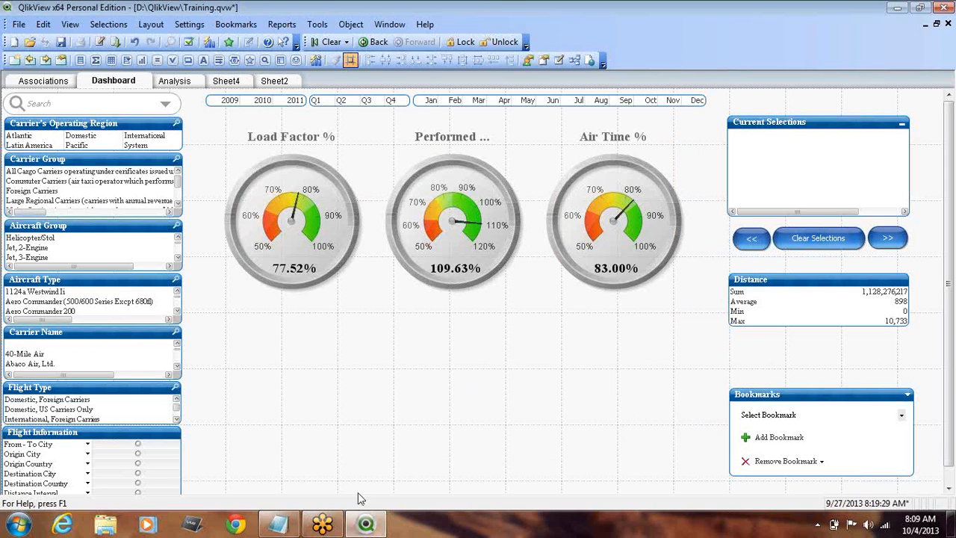
Check the gauge list in the Notepad class notes and return to the QlikView dashboard
left_click(276, 526)
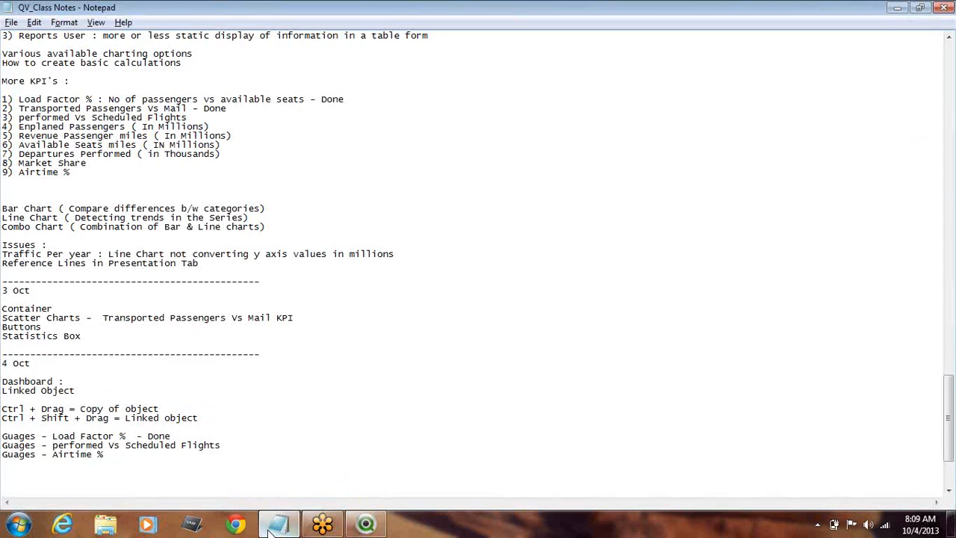
left_click(271, 527)
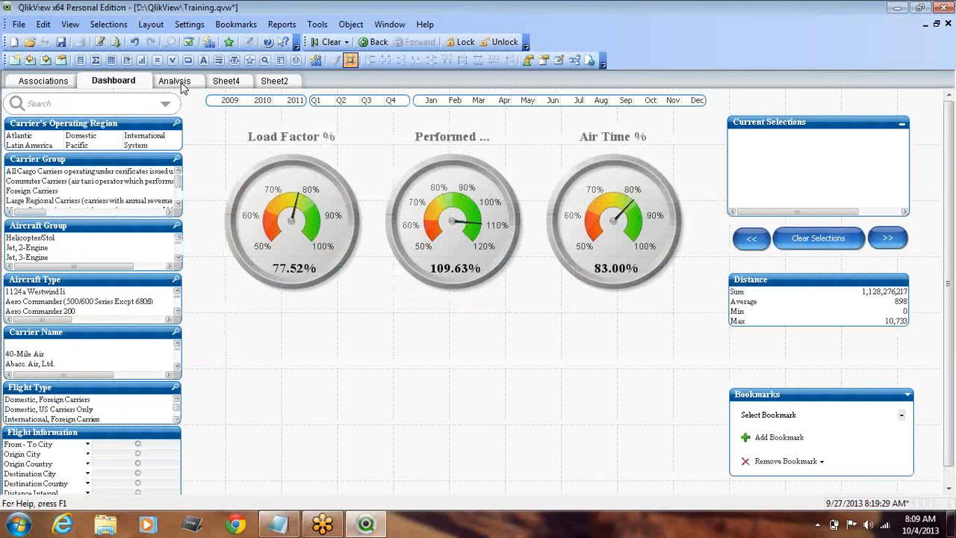
Filter the dashboard by year 2009 and turn off the design grid
left_click(229, 104)
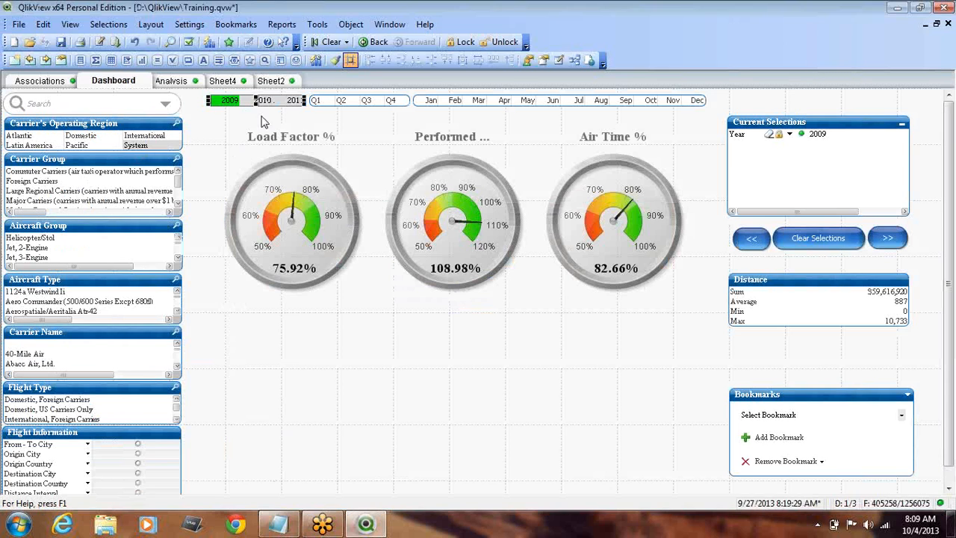
left_click(260, 129)
left_click(349, 61)
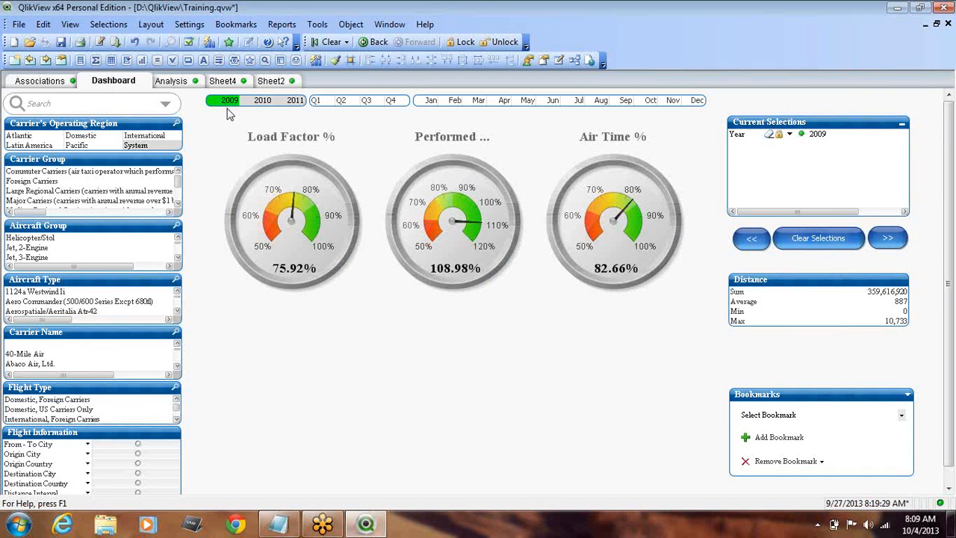
Test the gauges by filtering on 2010, 2011, Q1 and Jan, and clear all selections
left_click(262, 102)
left_click(292, 102)
left_click(315, 101)
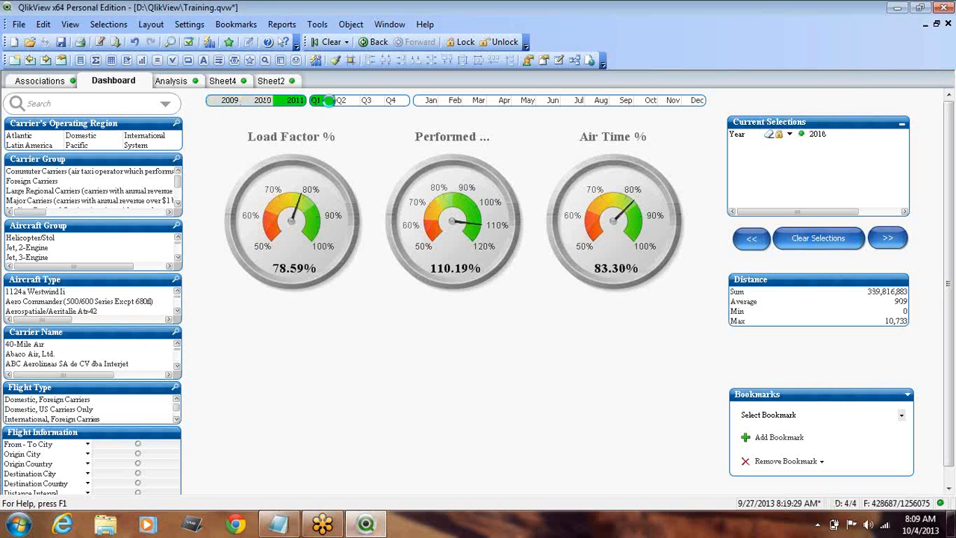
left_click(430, 101)
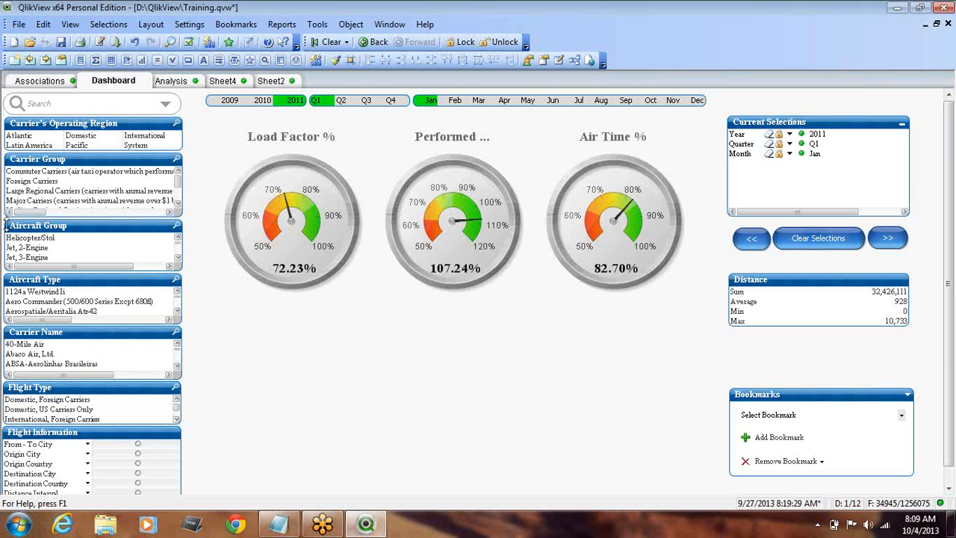
left_click(331, 41)
Mark the performed Vs Scheduled Flights and Airtime % gauges with "- Done" in the Notepad class notes, and return to QlikView
key("alt+Tab")
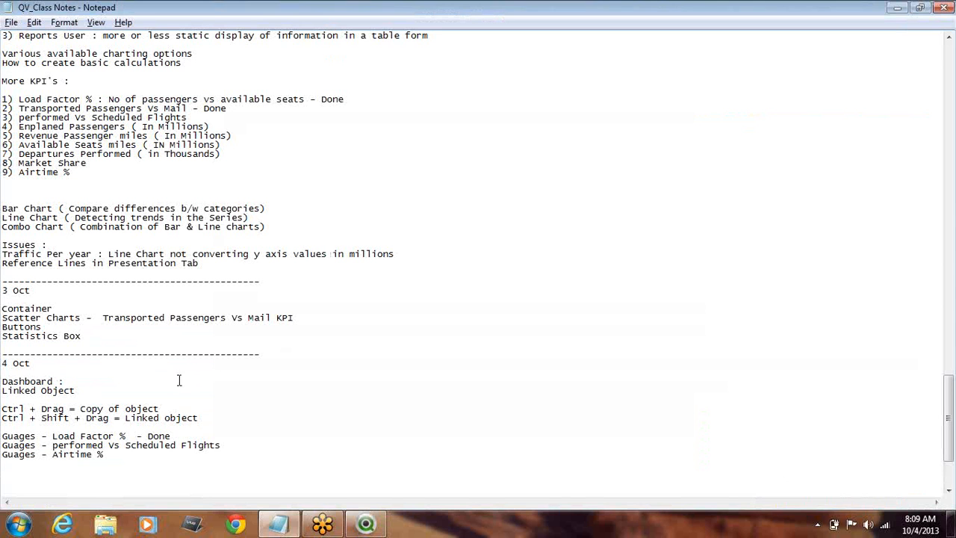
left_click(270, 442)
type("- Done")
key("Down")
type("- Done")
key("alt+Tab")
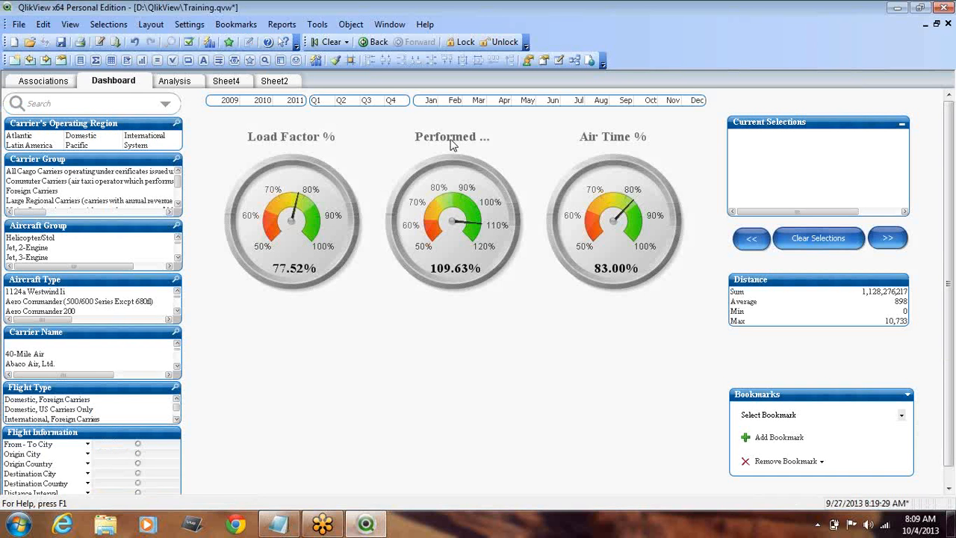
Enlarge the middle gauge from its left edge until the full title Performed Vs Scheduled fits
key("ctrl+shift")
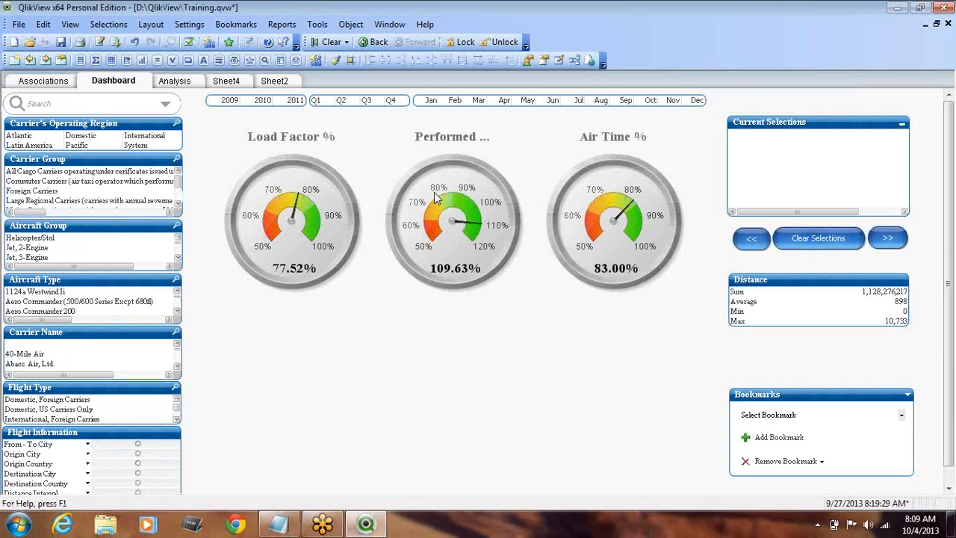
key("ctrl+shift")
mouse_move(382, 139)
left_mouse_down()
mouse_move(357, 139)
mouse_move(369, 141)
left_mouse_up()
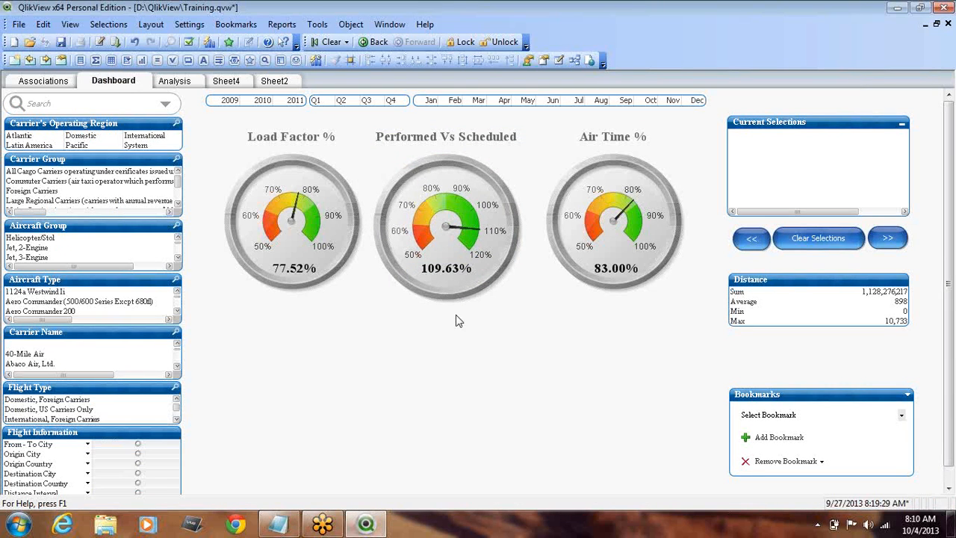
Enlarge the Air Time % and Load Factor % gauges from their left edges to match the middle gauge's size
left_click(601, 148)
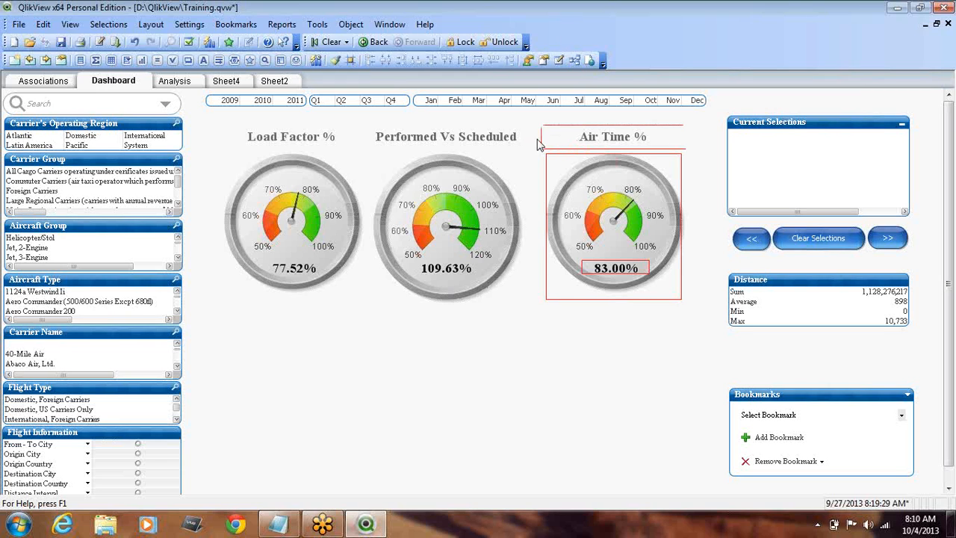
left_click_drag(542, 140, 531, 141)
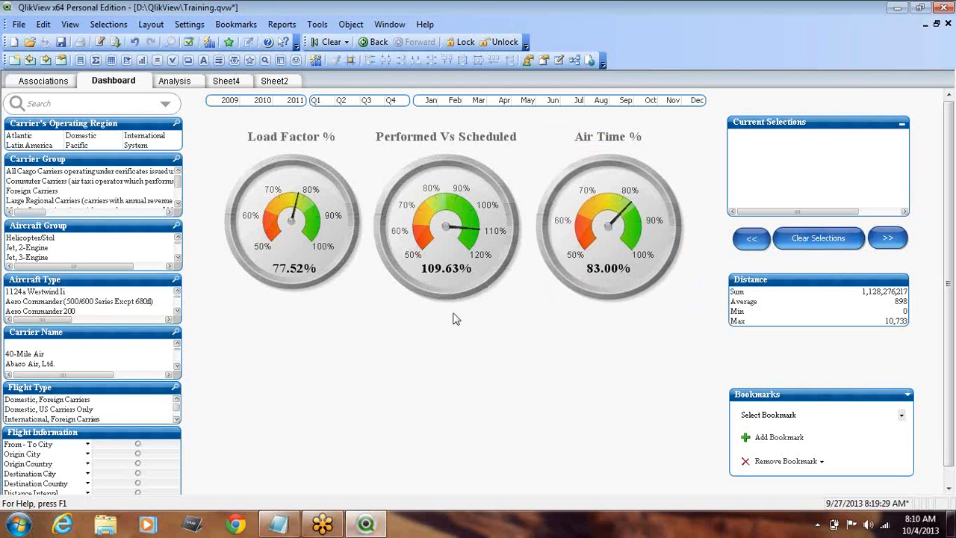
key("ctrl+shift")
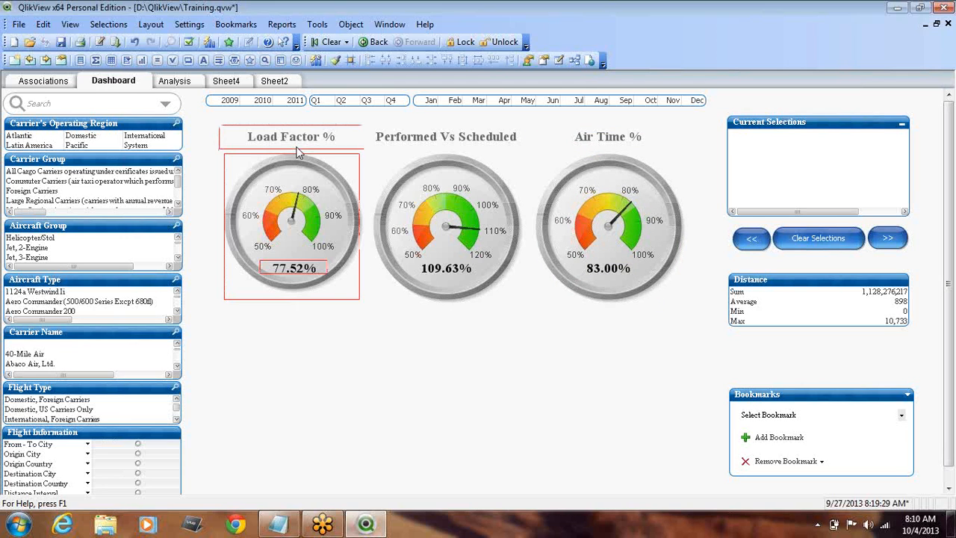
left_click_drag(221, 138, 208, 140)
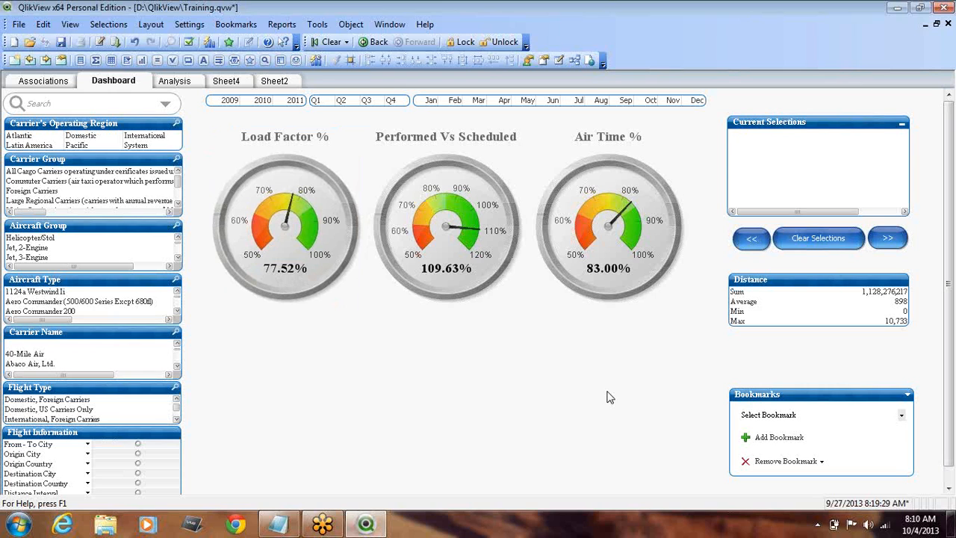
Show the design grid and shift the Air Time % gauge right to leave more space beside the middle gauge
left_click(351, 60)
left_click(588, 151)
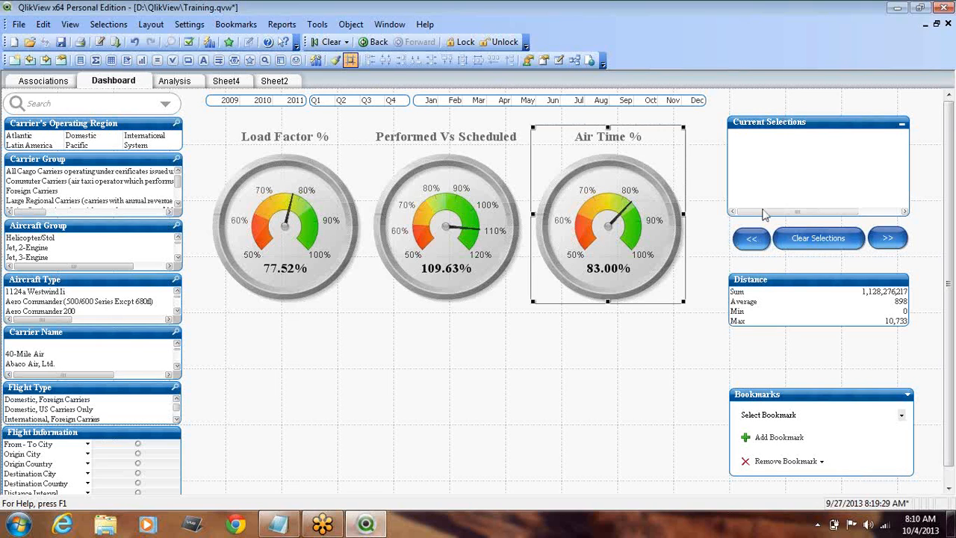
key("Right")
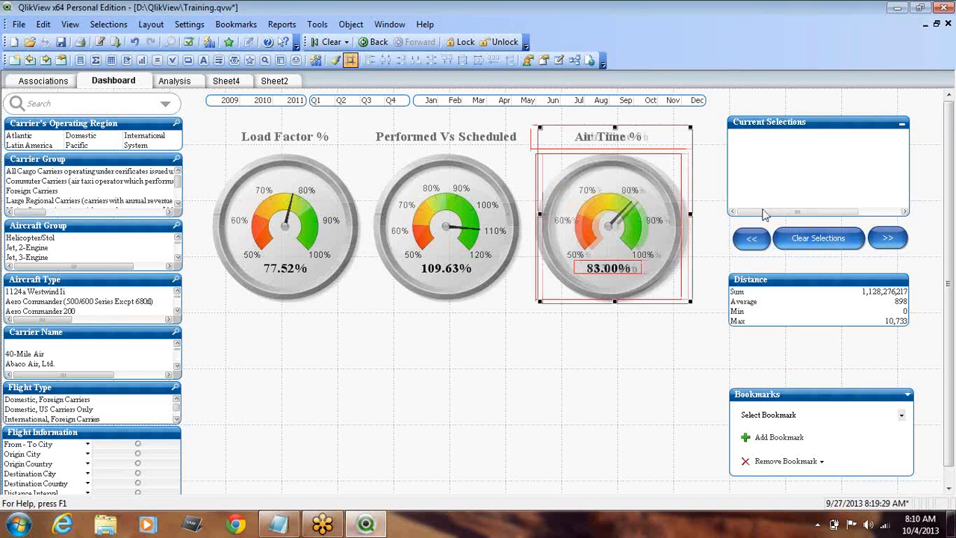
key("Right")
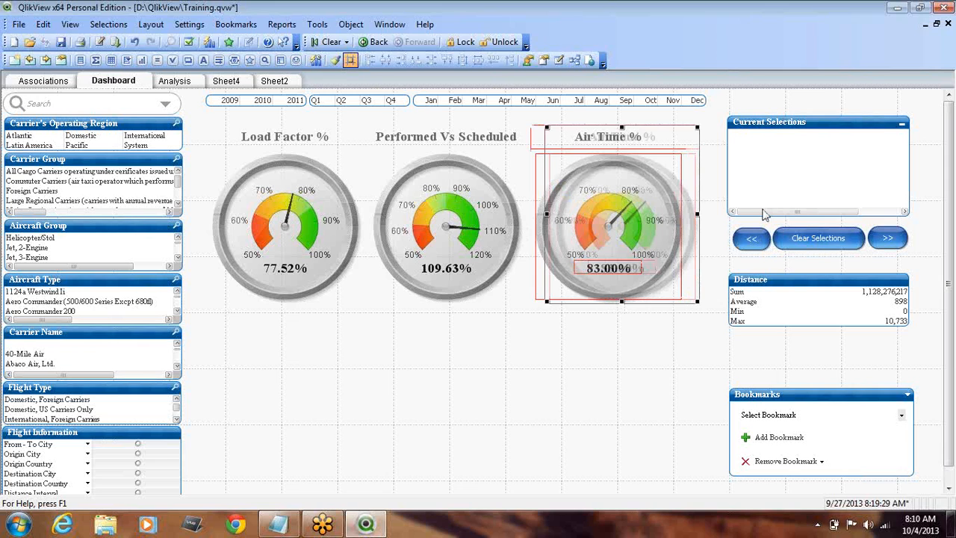
key("Right")
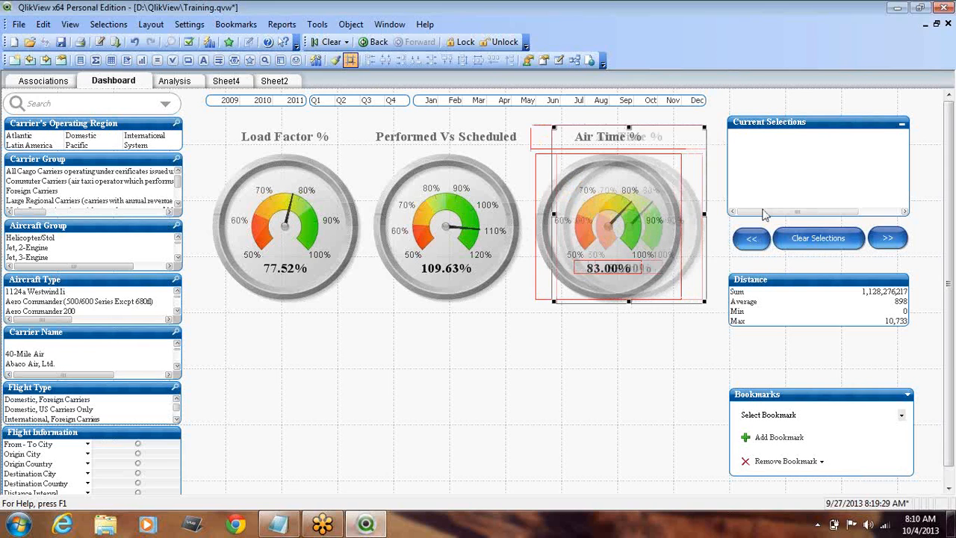
Shift the Performed Vs Scheduled gauge right until it sits evenly between the outer gauges, and save the document
left_click(296, 142)
key("ctrl+shift")
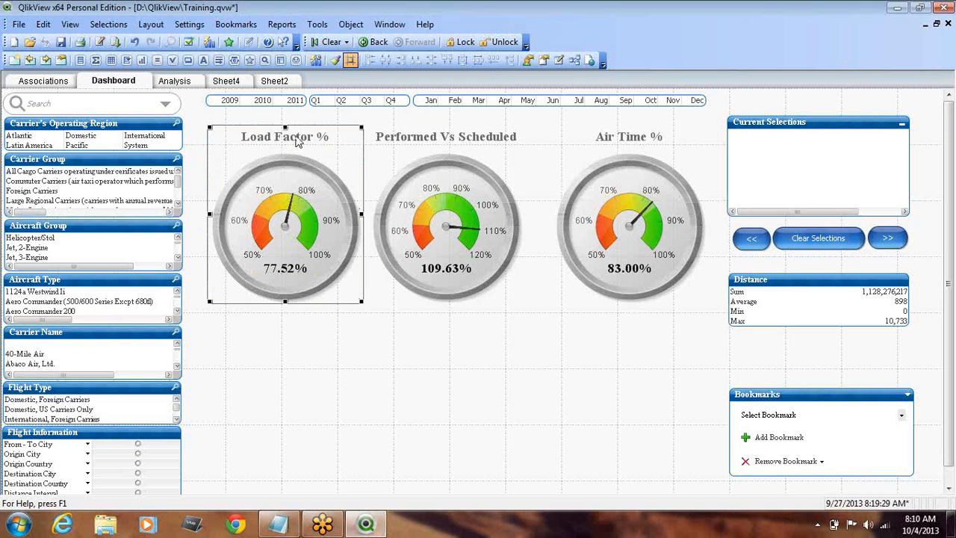
left_click(441, 146)
key("ctrl+shift")
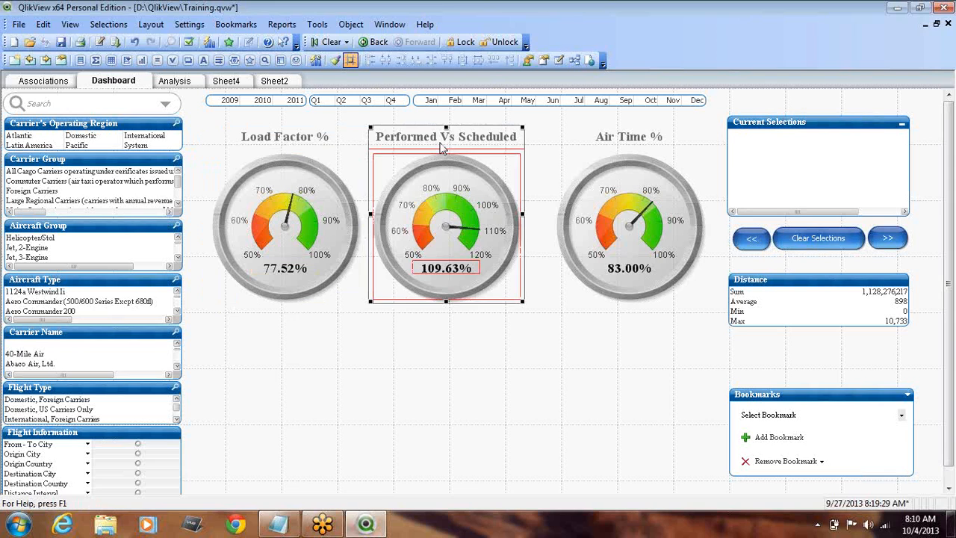
key("ctrl+shift+Right")
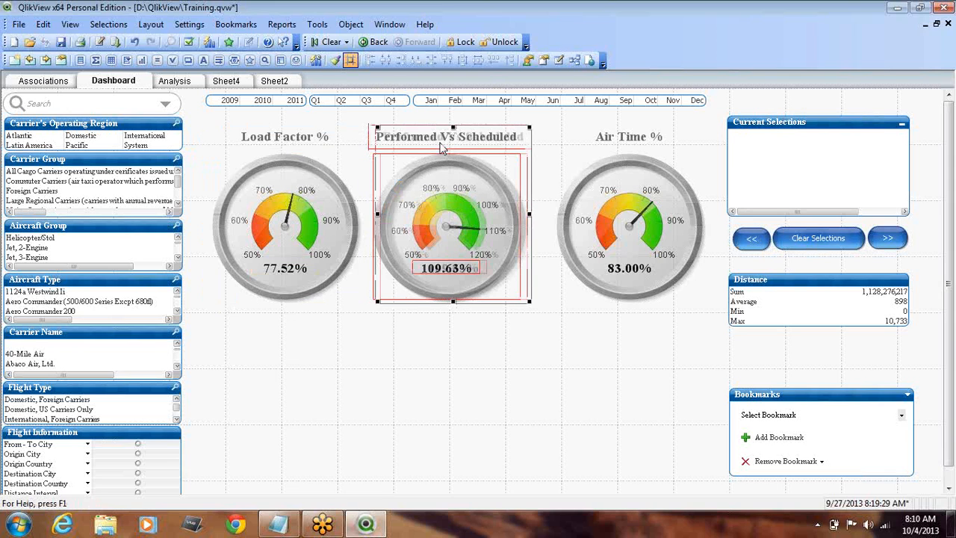
key("ctrl+shift+Right")
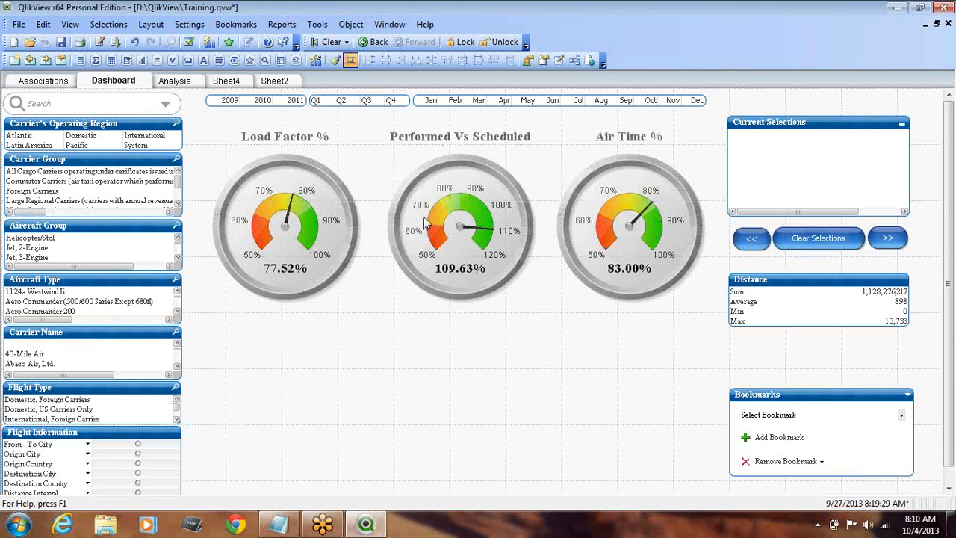
key("ctrl+Left")
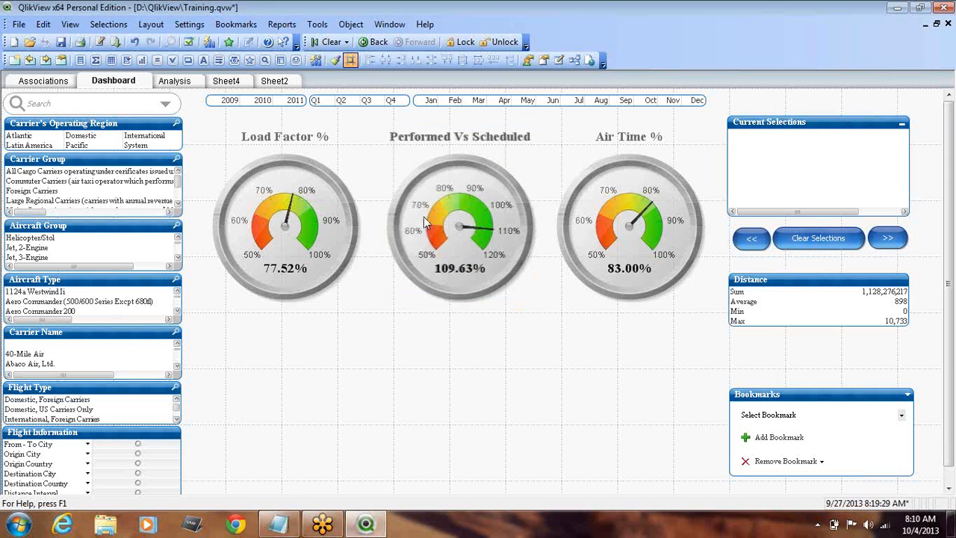
key("ctrl+Left")
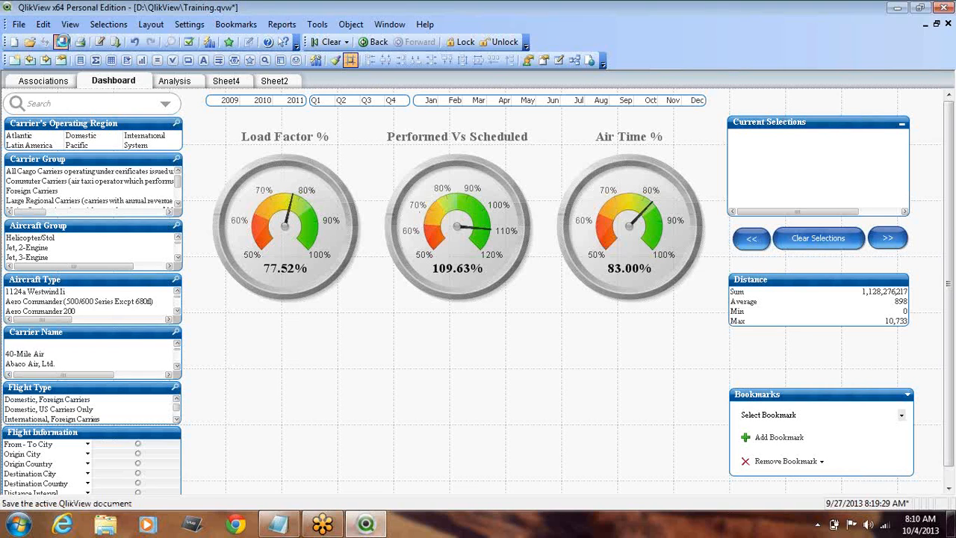
left_click(62, 42)
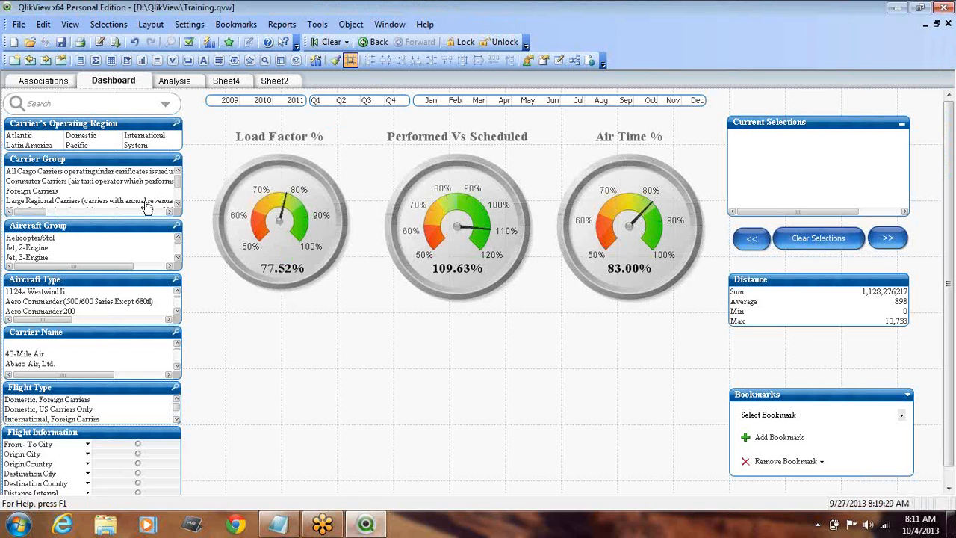
Undo the last gauge layout change and redo it
left_click(273, 149)
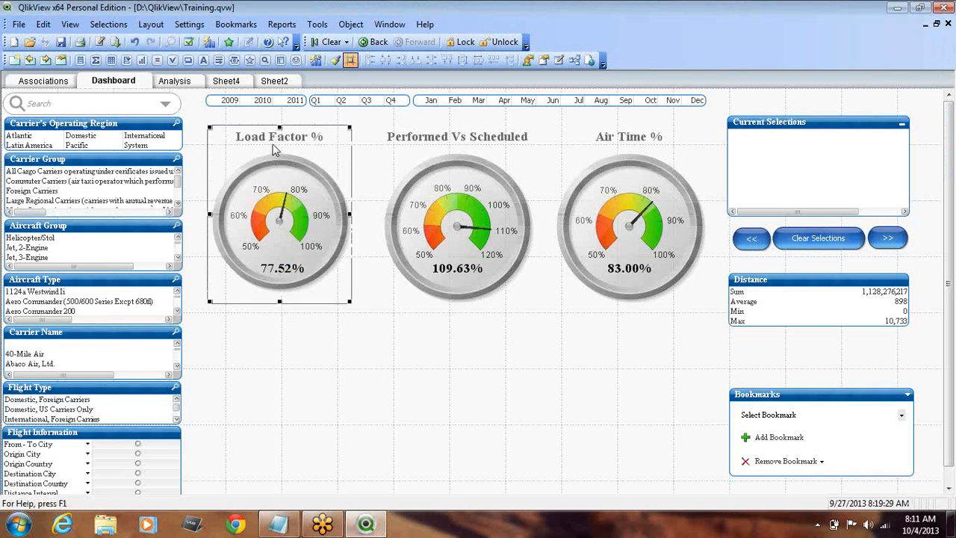
key("ctrl+shift")
key("ctrl+z")
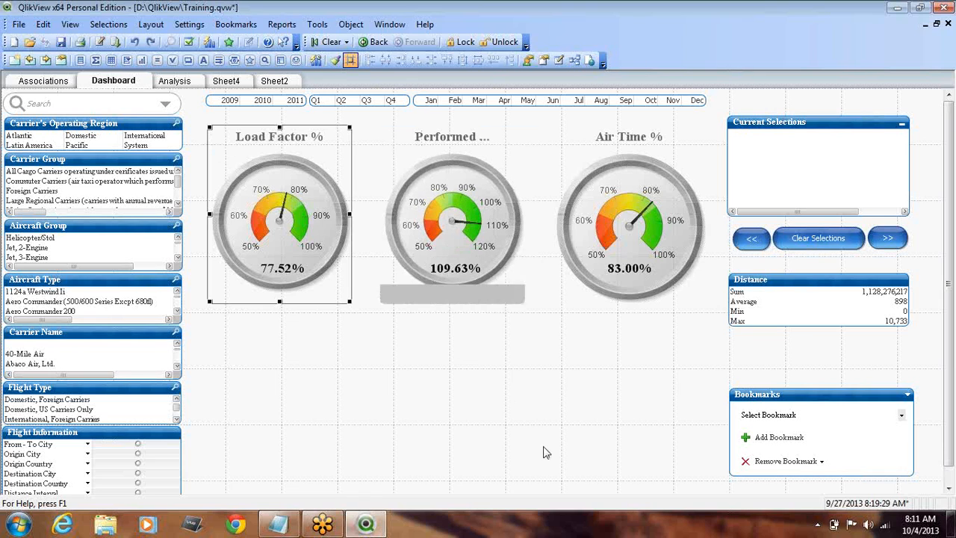
key("ctrl+y")
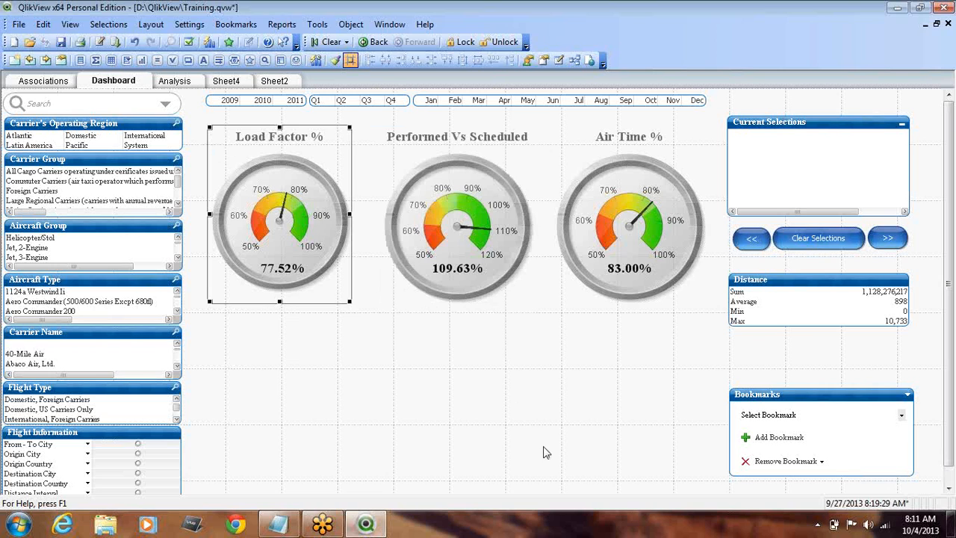
Turn off the design grid, widen the Load Factor % gauge from its right edge to match the others, and save the document
key("ctrl+shift")
key("ctrl+shift")
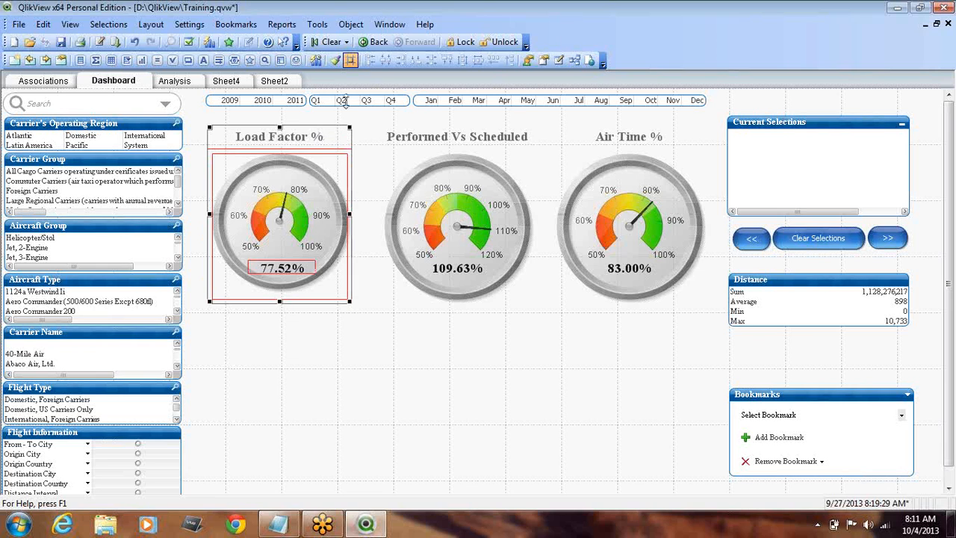
key("ctrl+shift")
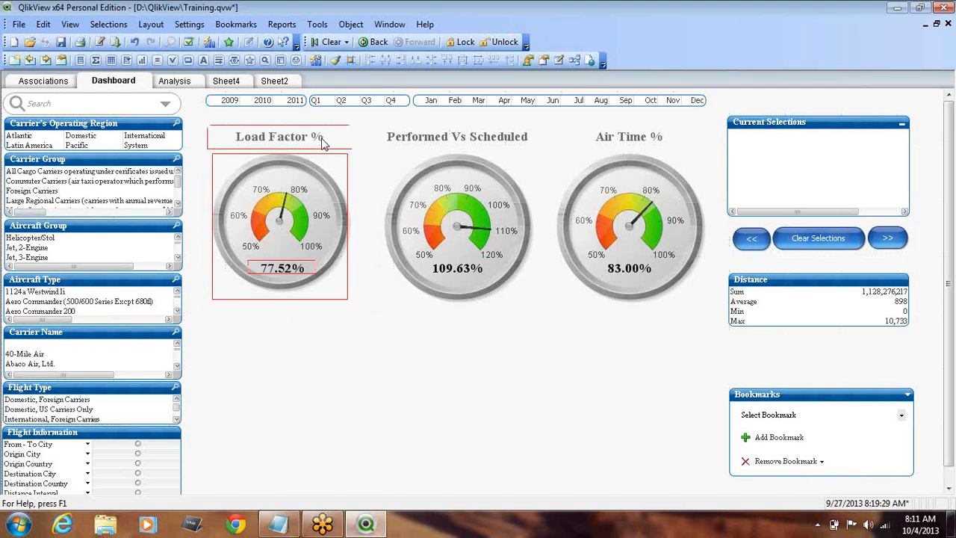
left_click_drag(351, 137, 367, 137)
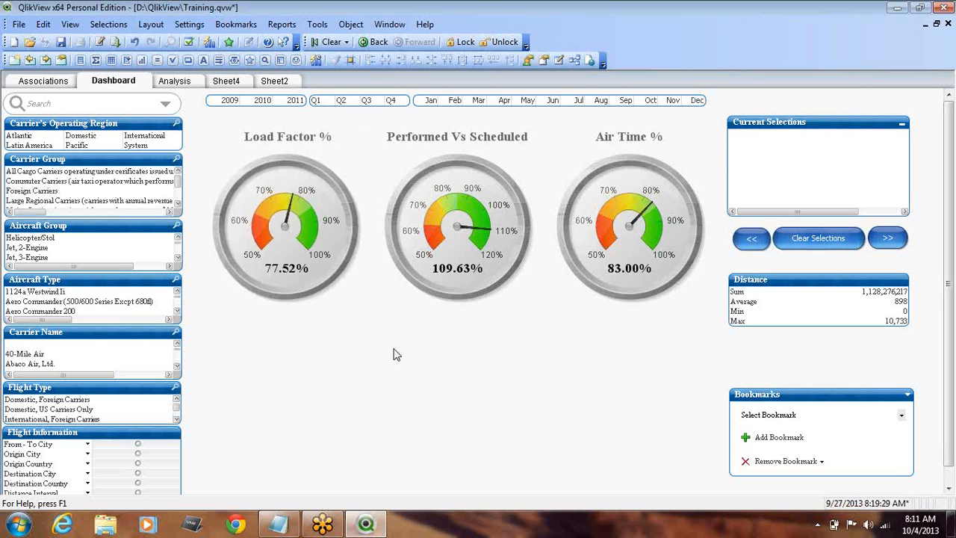
left_click(61, 42)
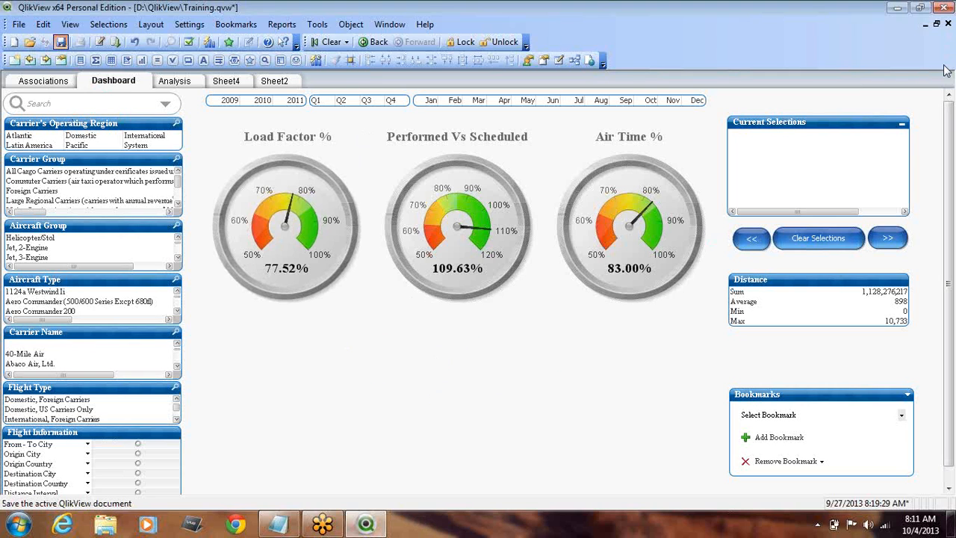
In the Notepad class notes, add a dashed separator and the heading "Other Guages" below the 4 Oct gauge entries, followed by blank lines
left_click(277, 524)
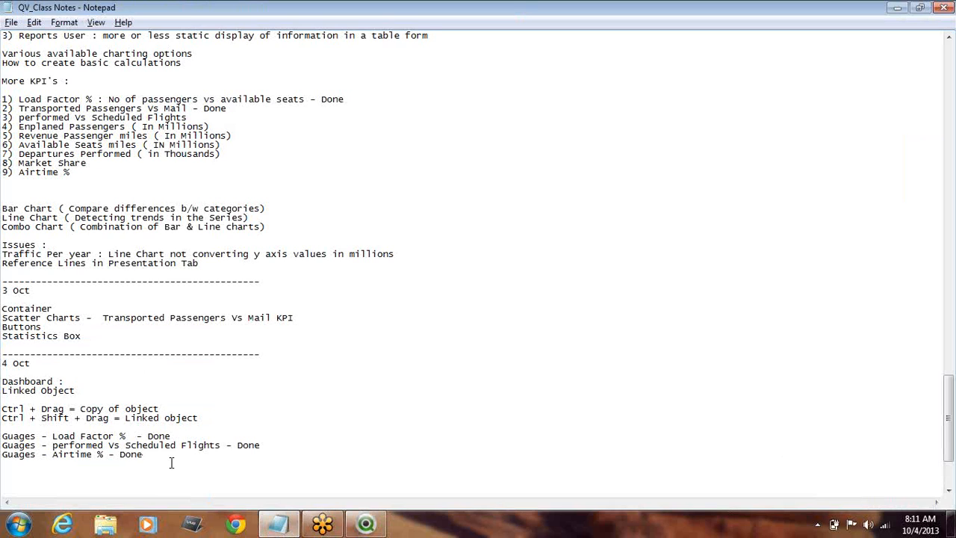
left_click(171, 462)
key("Return")
type("Other :")
key("BackSpace")
type("Guea")
key("BackSpace")
key("BackSpace")
type("ages")
left_click(171, 462)
key("Return")
type("---------------------------------------------")
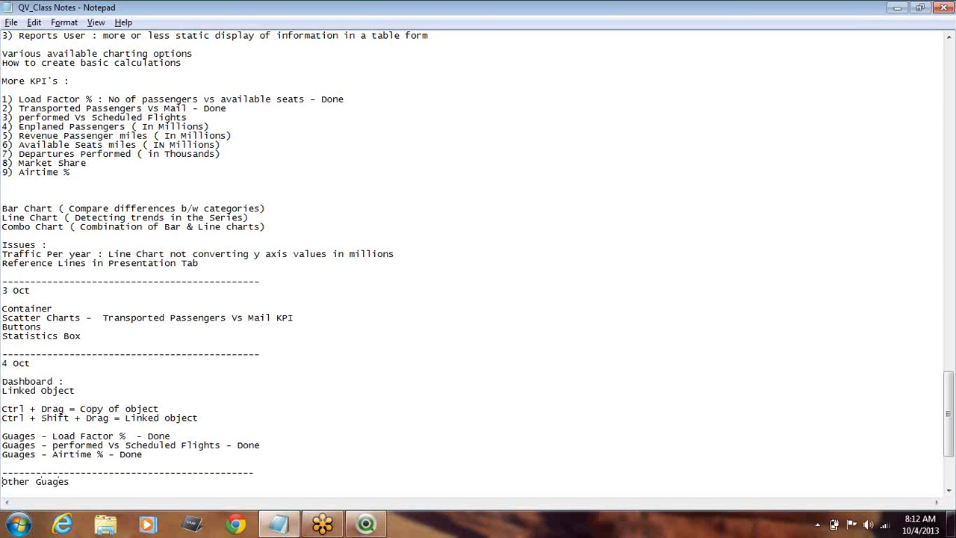
key("Return")
key("Down")
key("Down")
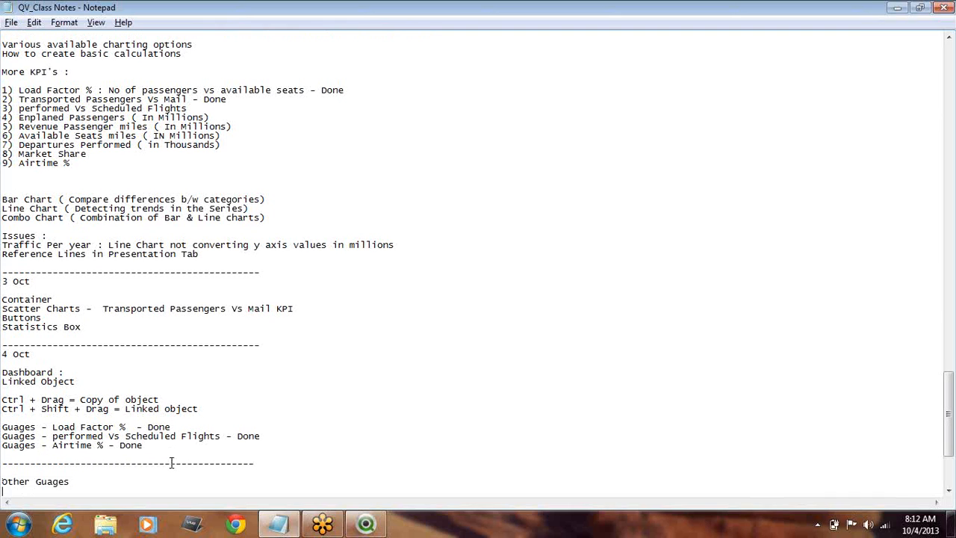
key("Return")
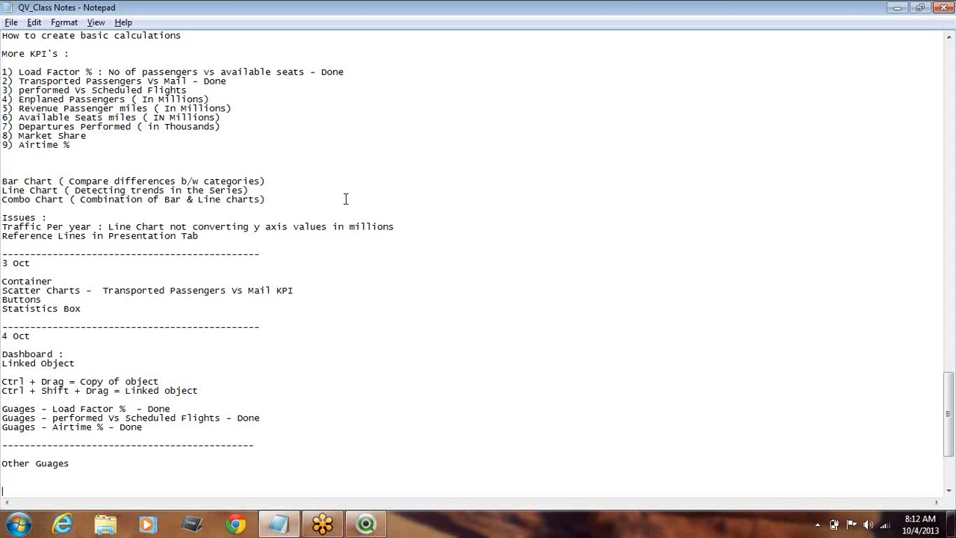
Mark performed Vs Scheduled Flights with "- Done" in the More KPI's list, and highlight KPIs 4 to 8
type("- Done")
left_click_drag(19, 98, 224, 127)
left_click_drag(222, 126, 3, 98)
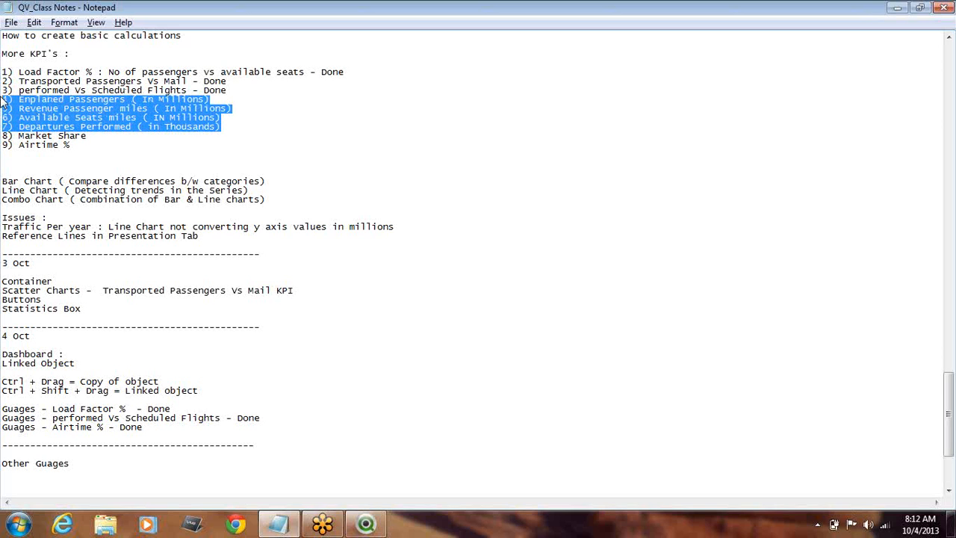
left_click_drag(106, 143, 2, 124)
left_click(109, 153)
left_click_drag(86, 129, 2, 106)
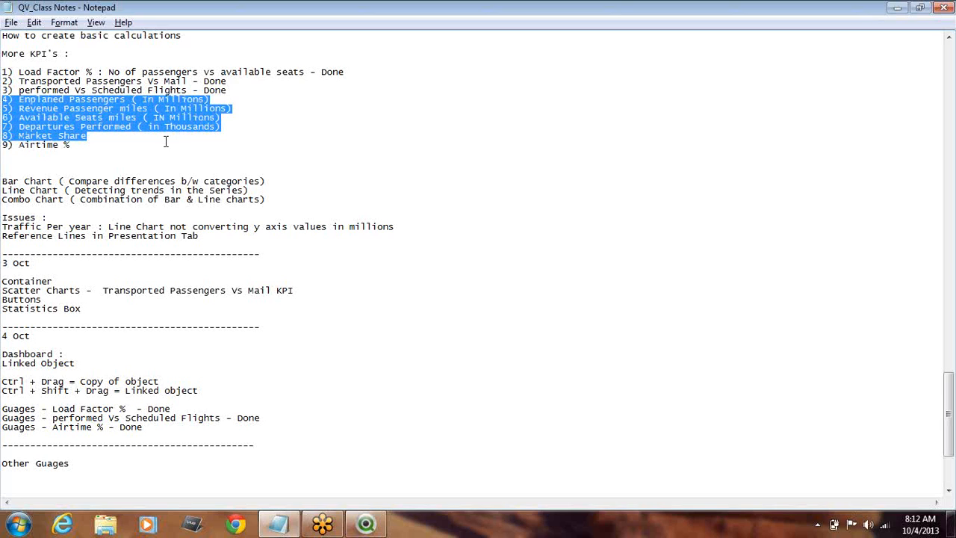
Mark Airtime % with "- Done" in the More KPI's list, save the notes, and return to QlikView
left_click(105, 147)
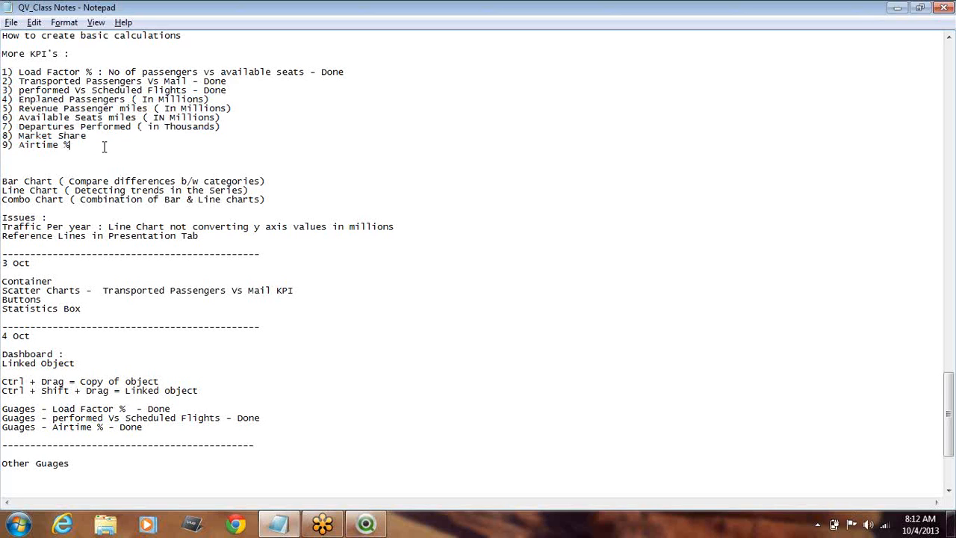
type("- Done")
left_click(12, 24)
left_click(33, 68)
key("alt+Tab")
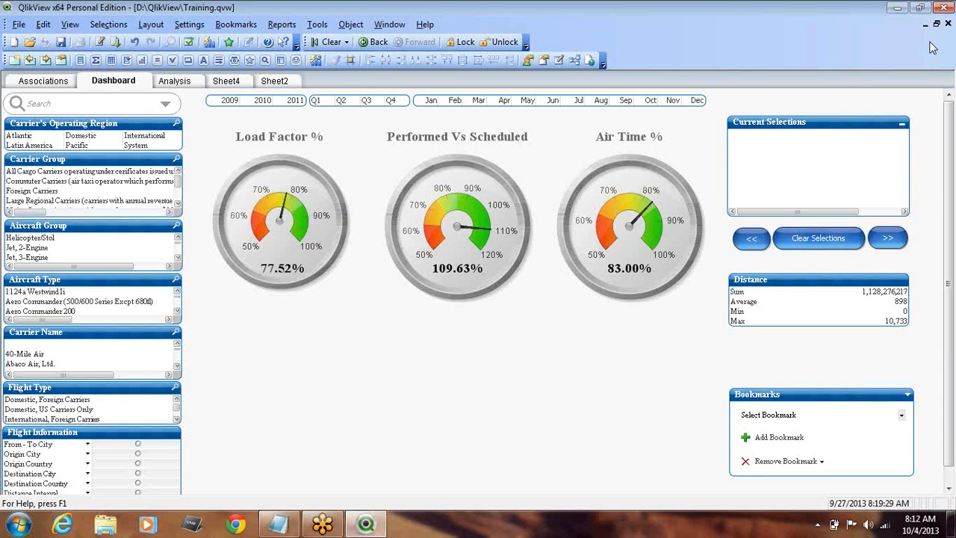
key("alt+Tab")
key("alt+Tab")
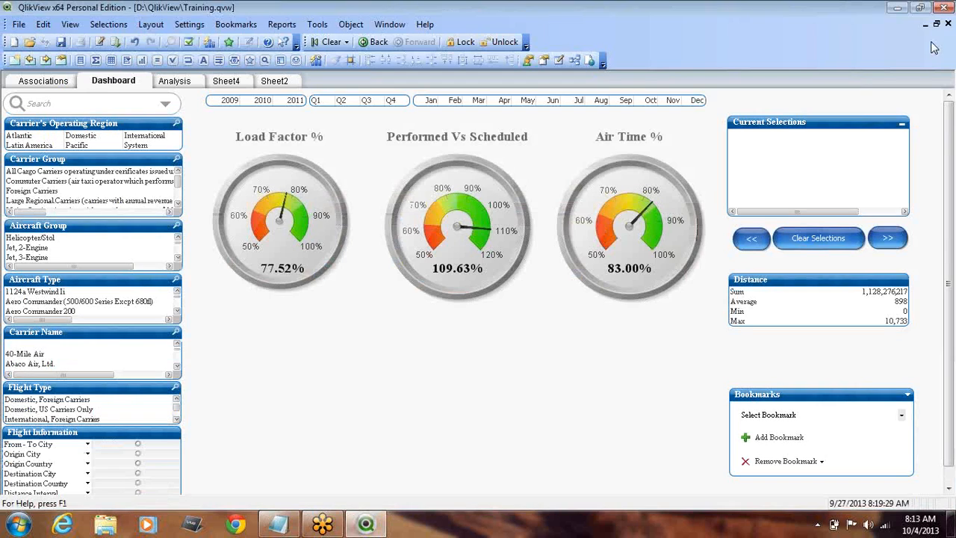